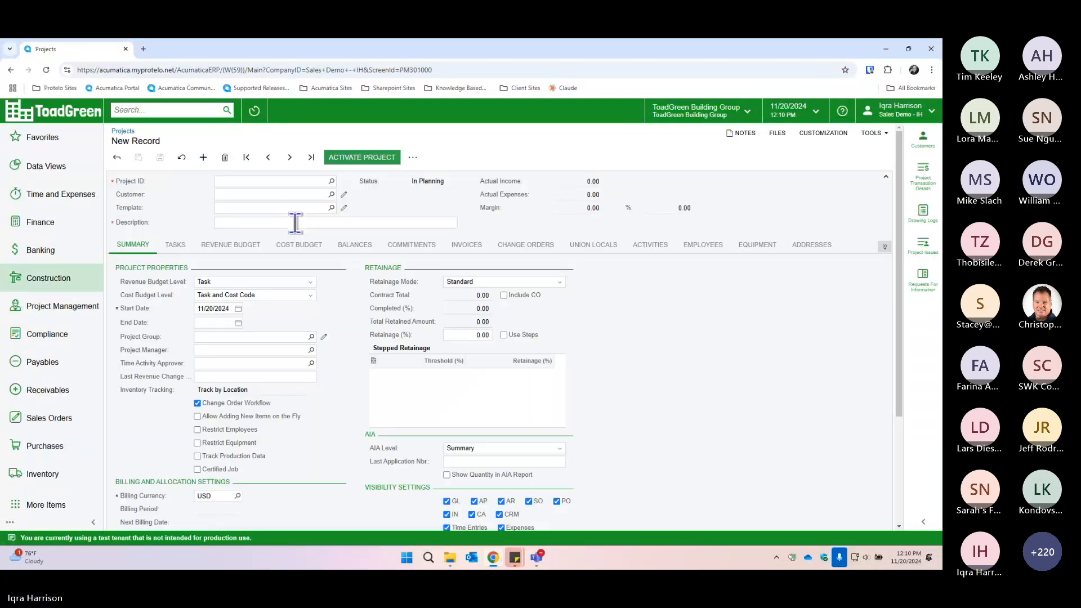
Step: Enter PI-004 as the new project's ID and assign ABAKERY as its customer
left_click(254, 181)
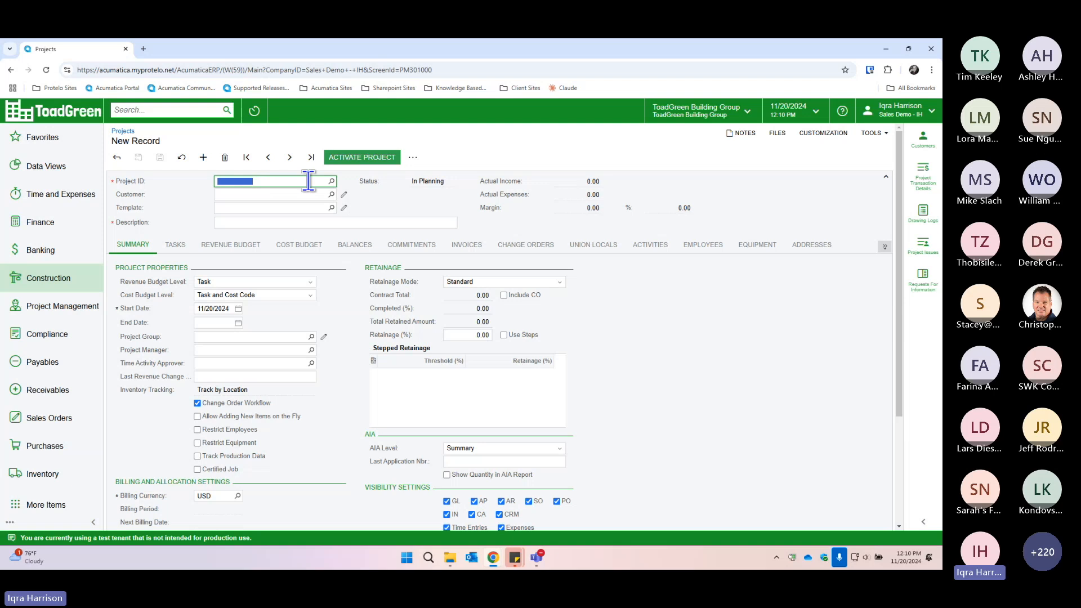
type("PI-004")
key("Tab")
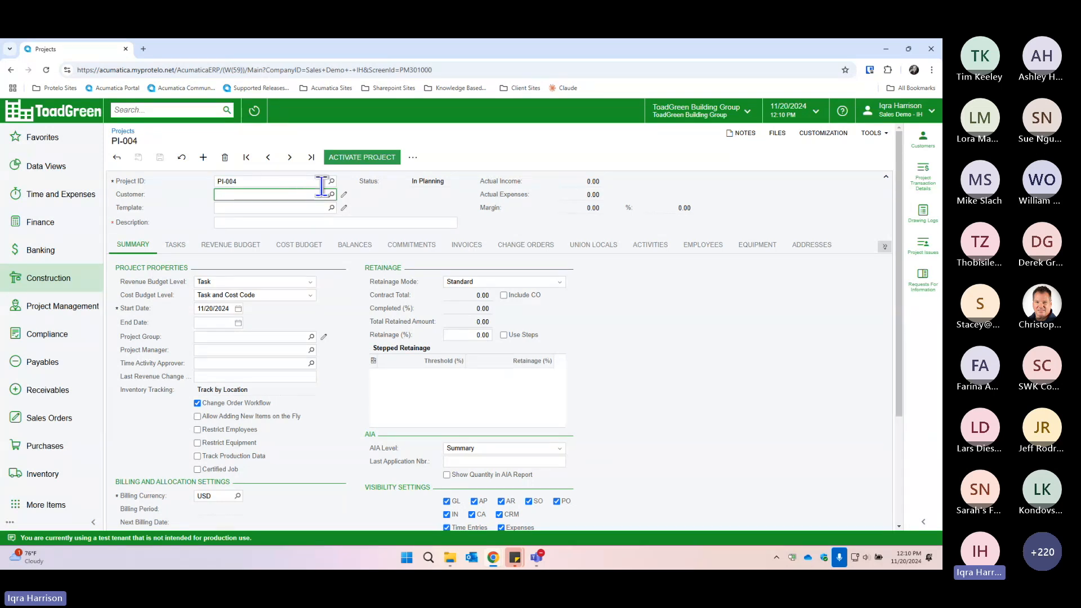
type("a")
type("ba")
left_click(305, 208)
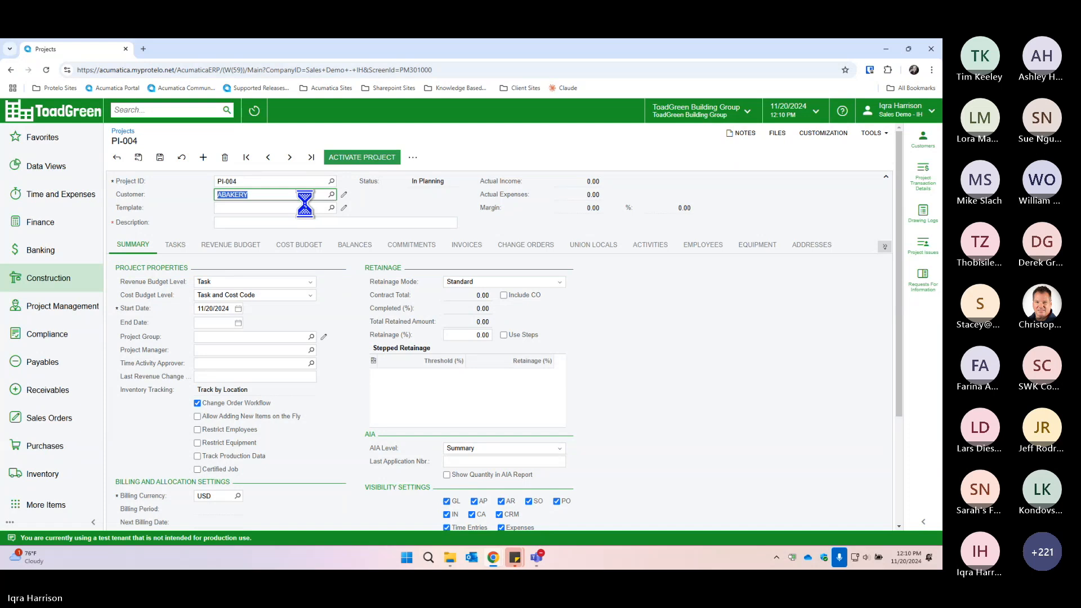
Step: Apply the CONST construction template to the project
left_click(308, 208)
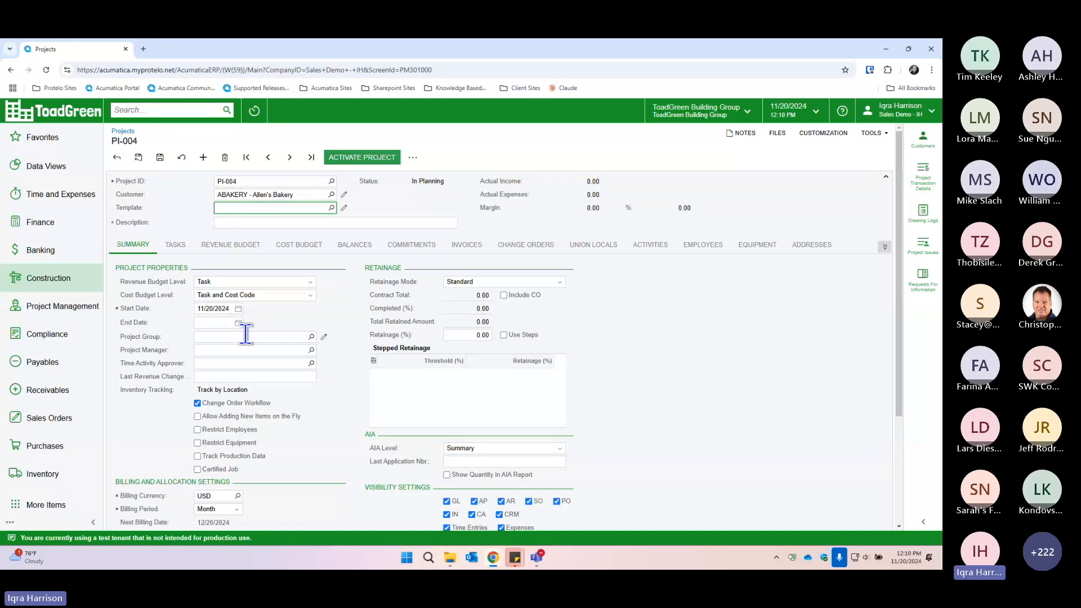
scroll(309, 370, "down", 2)
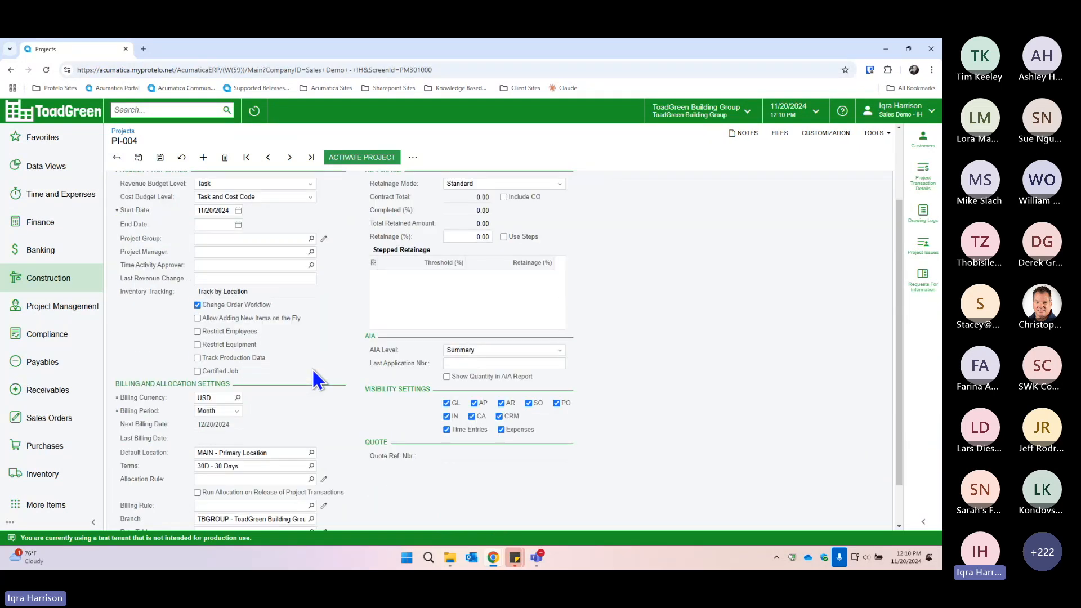
scroll(314, 370, "up", 2)
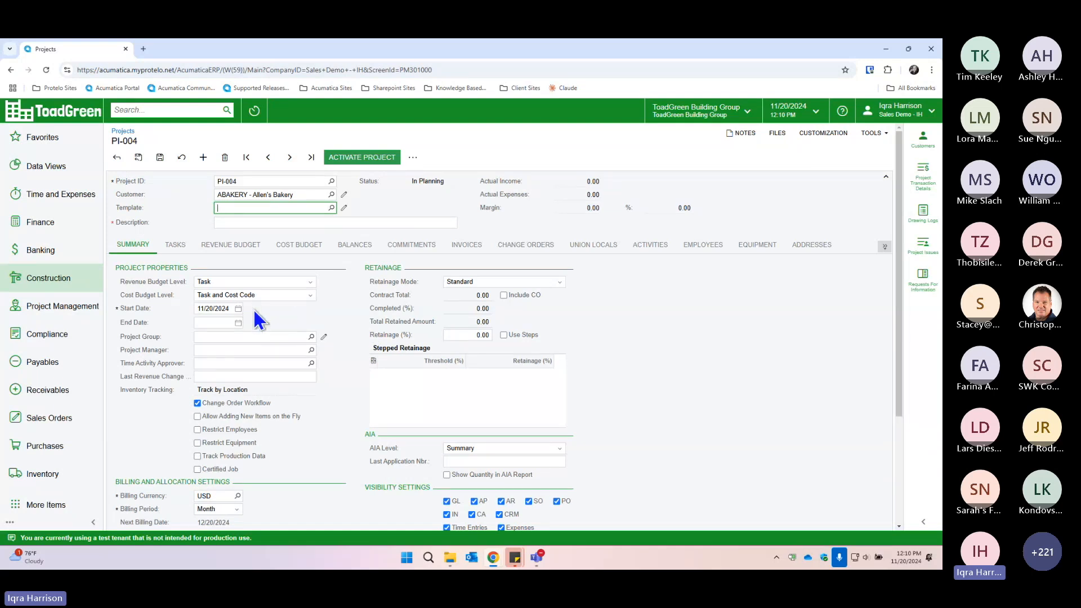
scroll(254, 311, "down", 2)
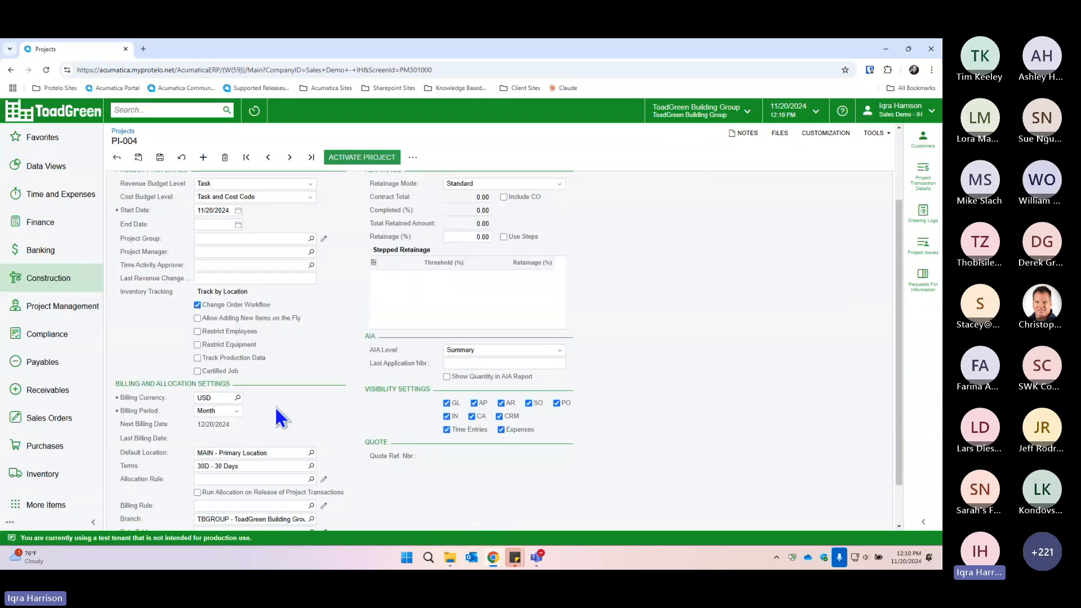
scroll(280, 418, "down", 1)
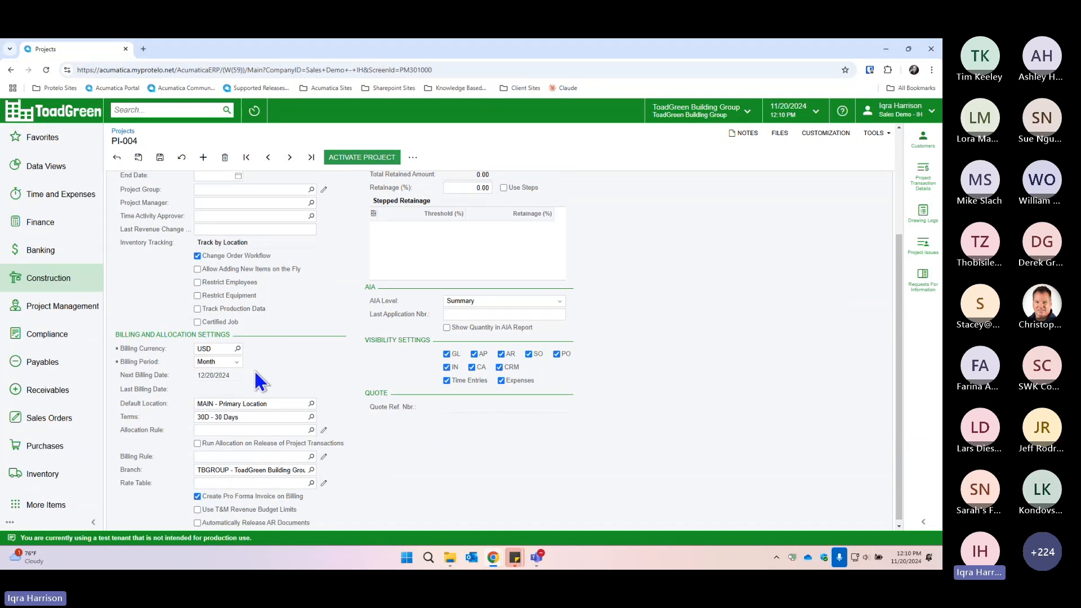
scroll(209, 408, "up", 3)
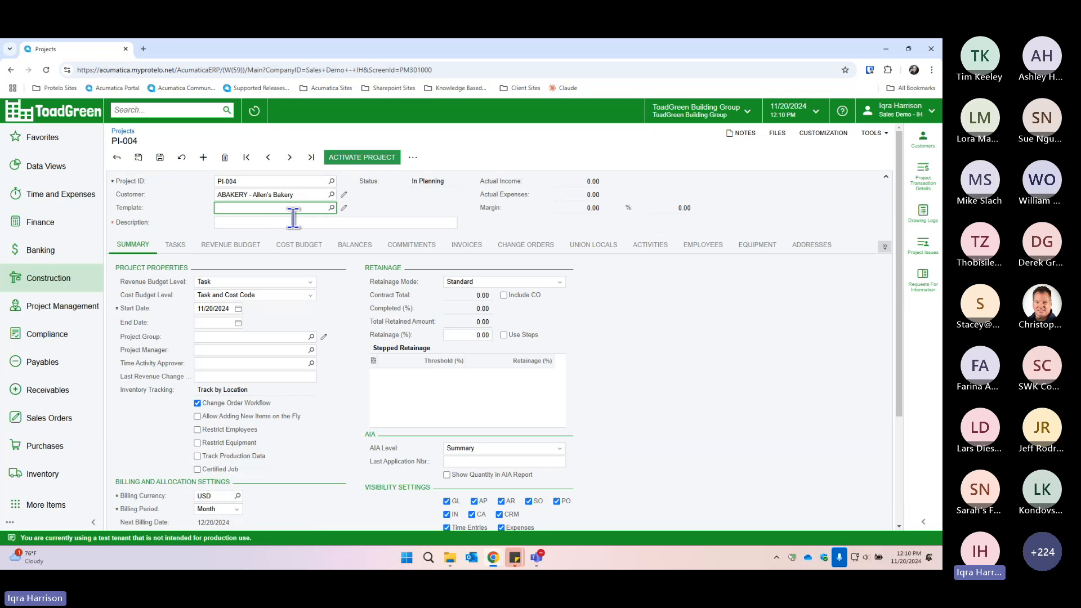
type("con")
left_click(299, 221)
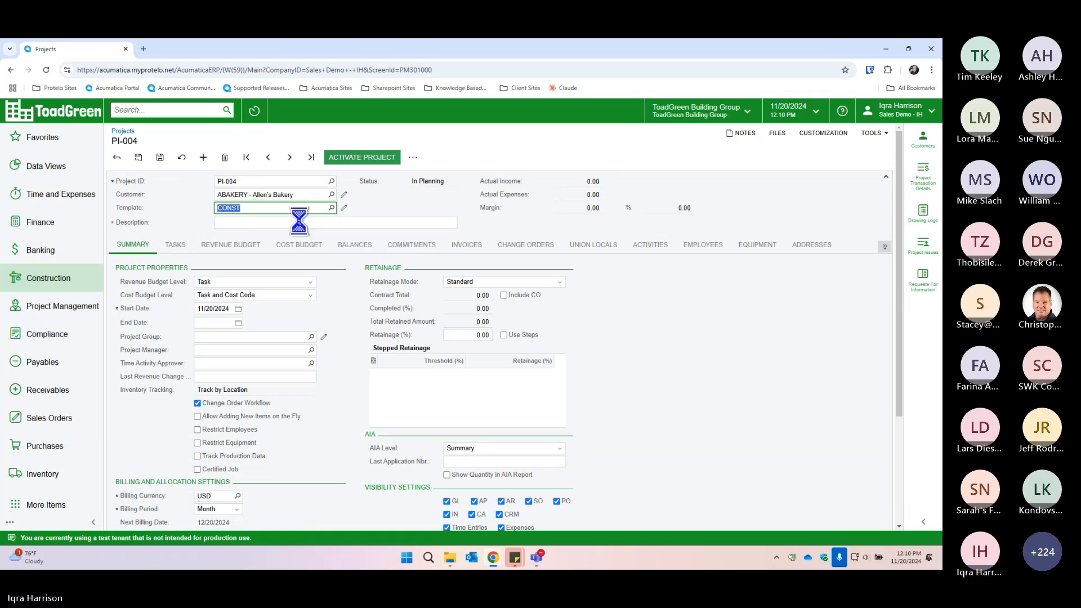
Step: Set the project description to "Allen Bakery Project" and save the project
left_click(294, 223)
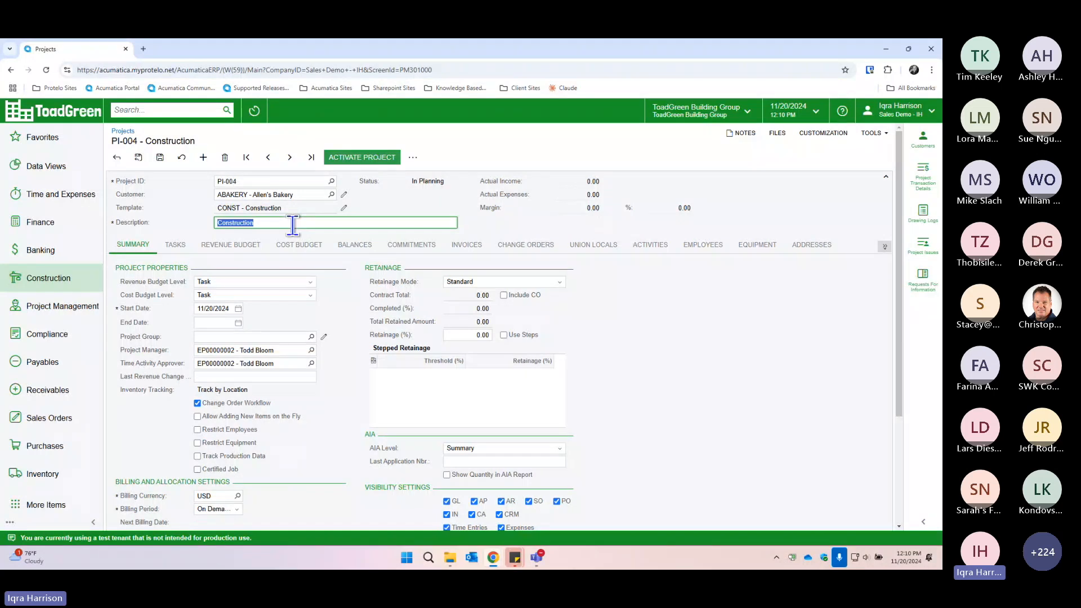
type("Allen Bakery Project")
left_click(159, 160)
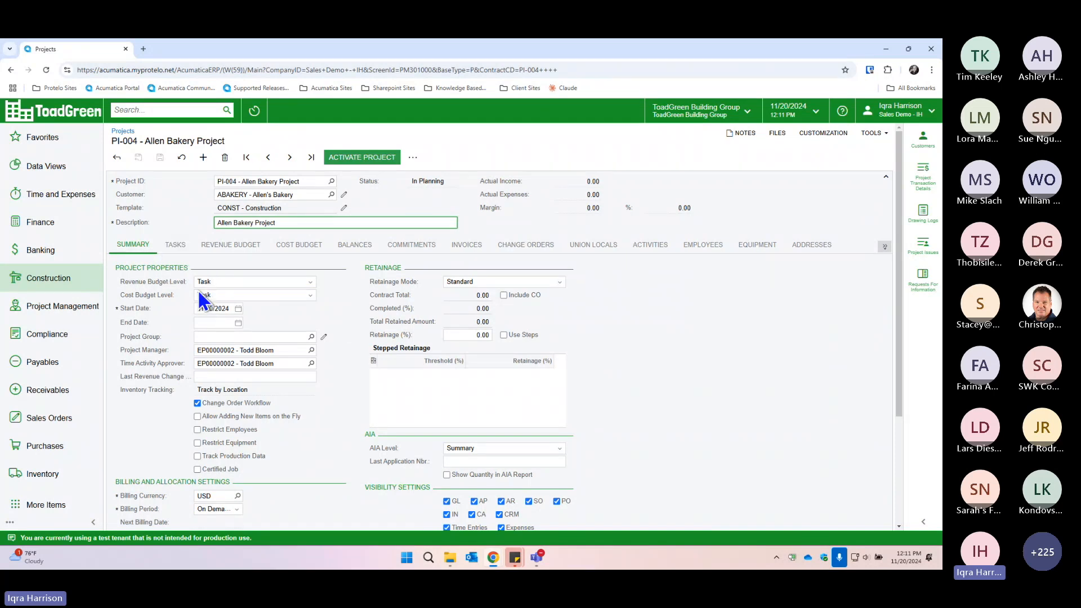
Step: Activate the project's tasks DIV01, DIV02 and DIV09
left_click(175, 246)
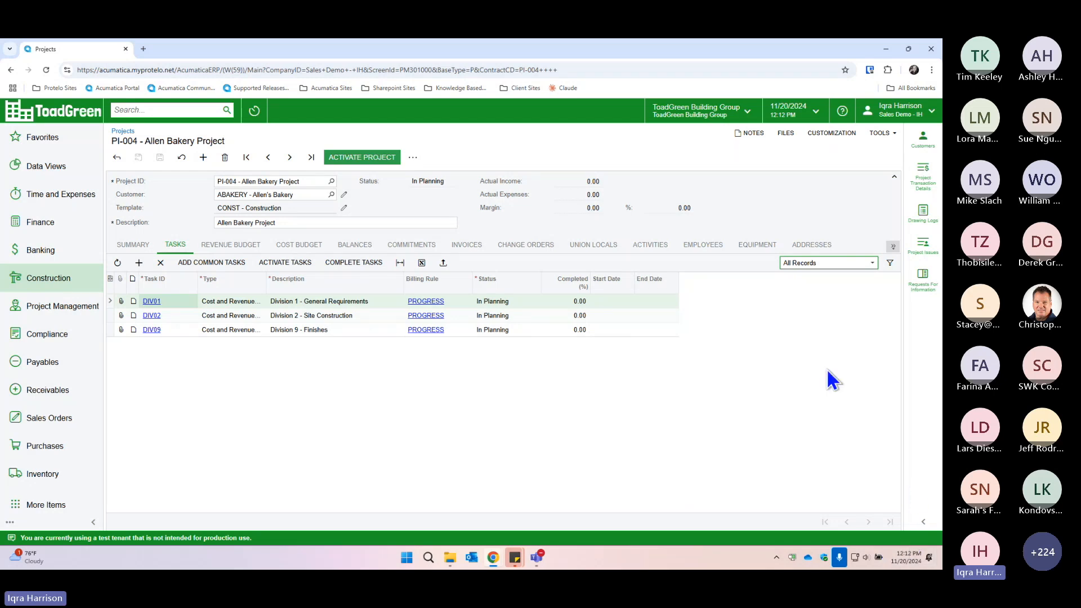
left_click(300, 265)
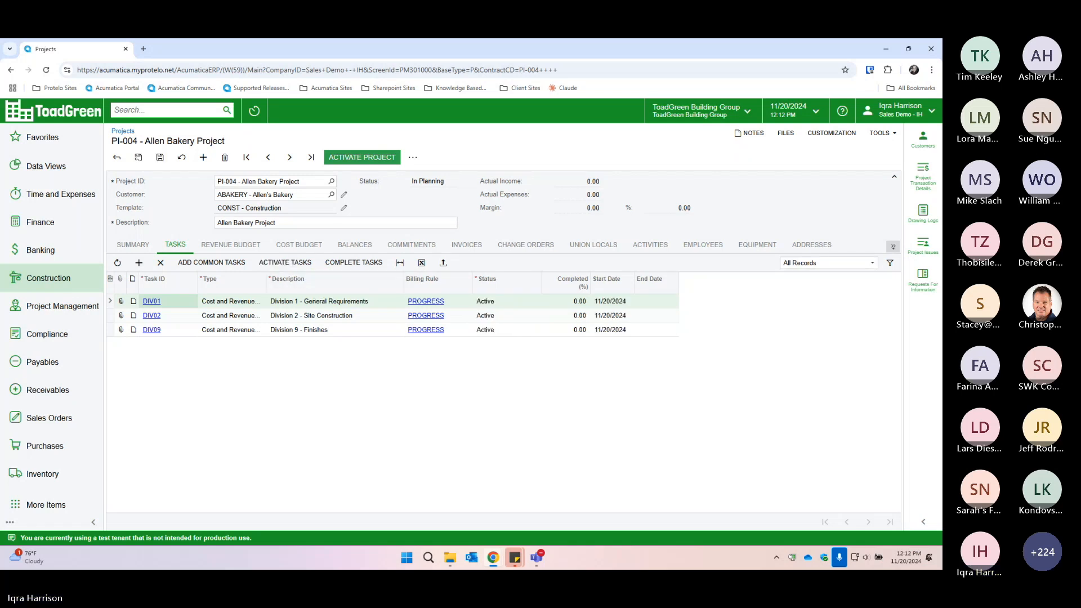
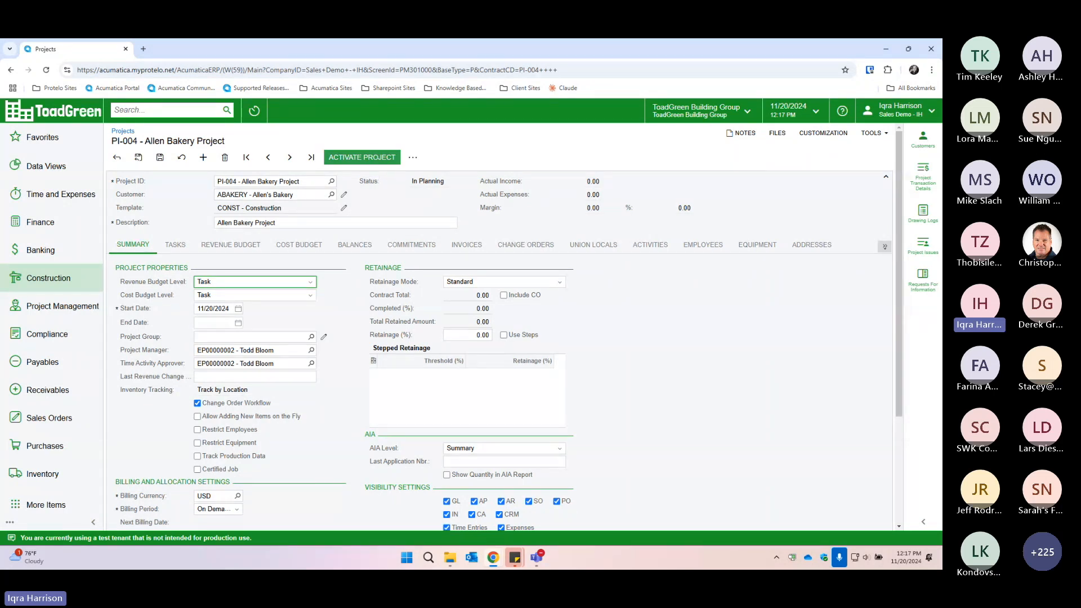
Step: Choose Task as the revenue budget level in the project summary and save the project
left_click(250, 281)
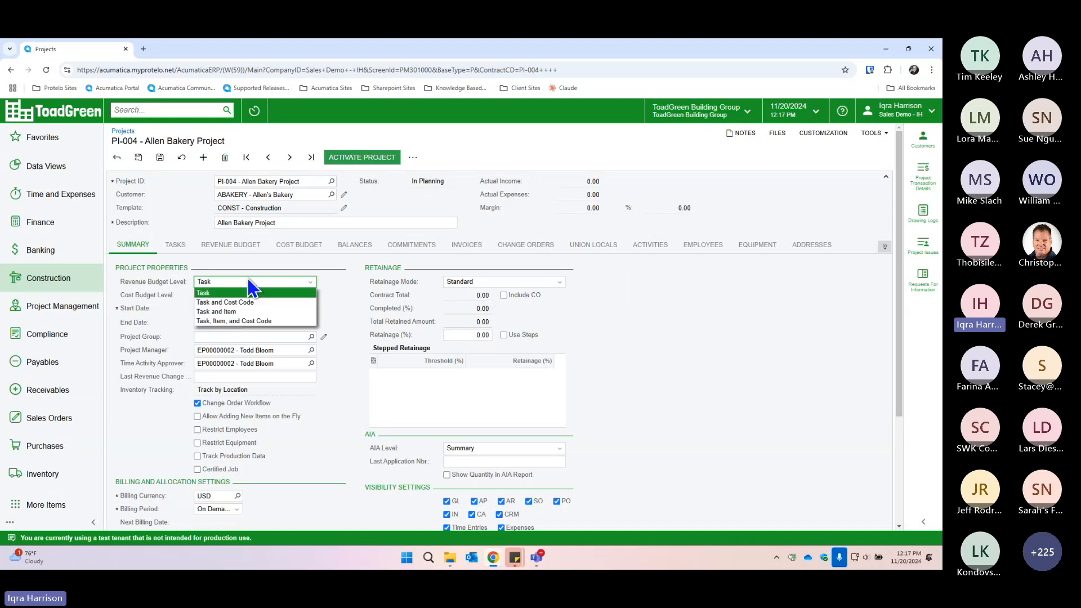
left_click(260, 292)
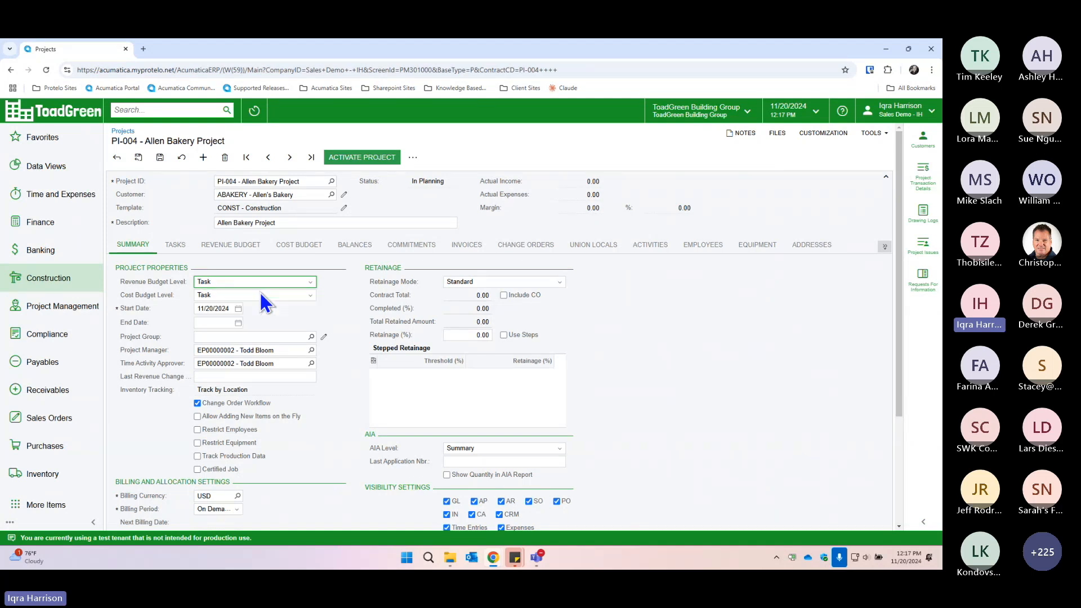
left_click(160, 158)
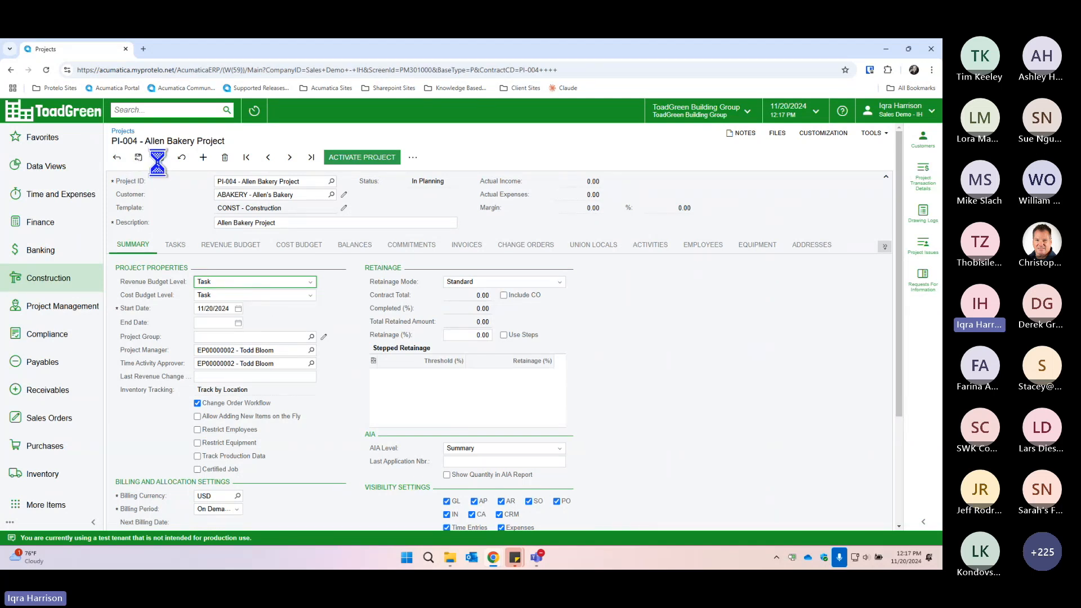
Step: Add a revenue budget line for task DIV01 with account group REVENUE and an original budgeted amount of 15,000
left_click(227, 258)
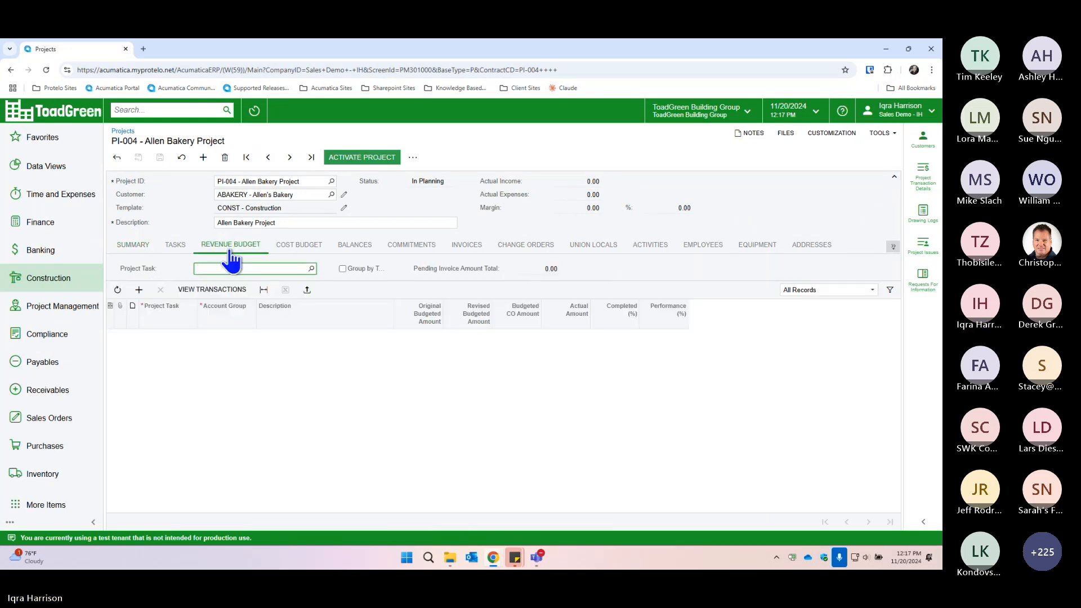
left_click(228, 371)
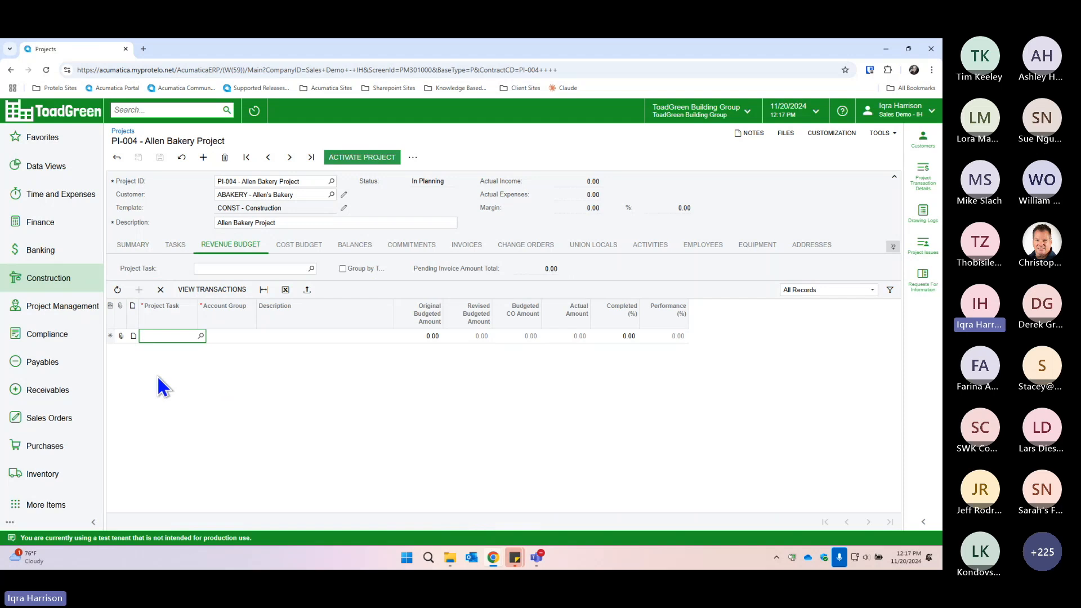
left_click(201, 336)
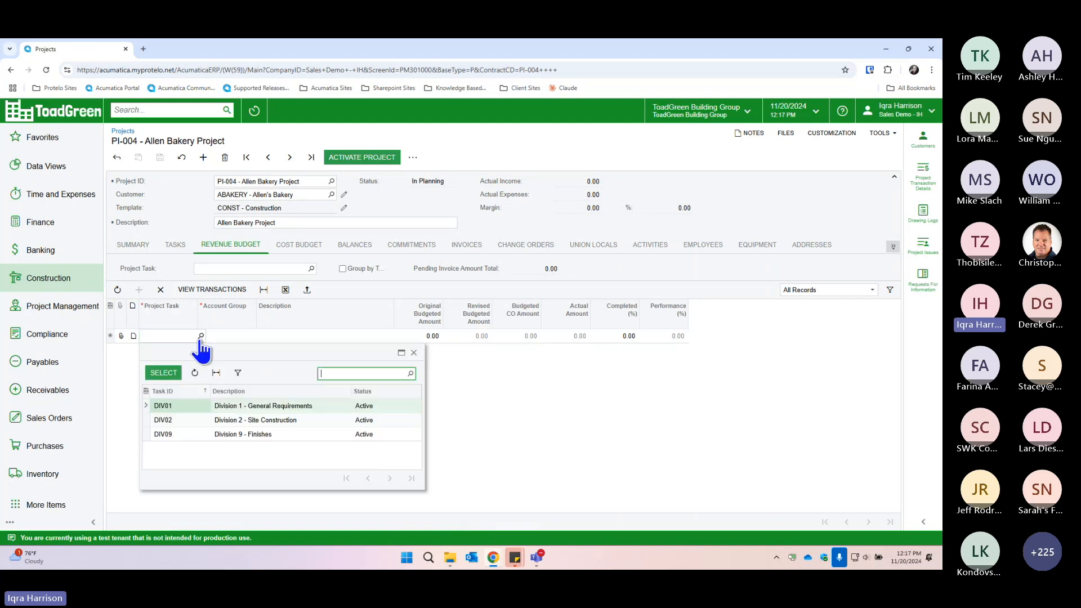
left_click(169, 375)
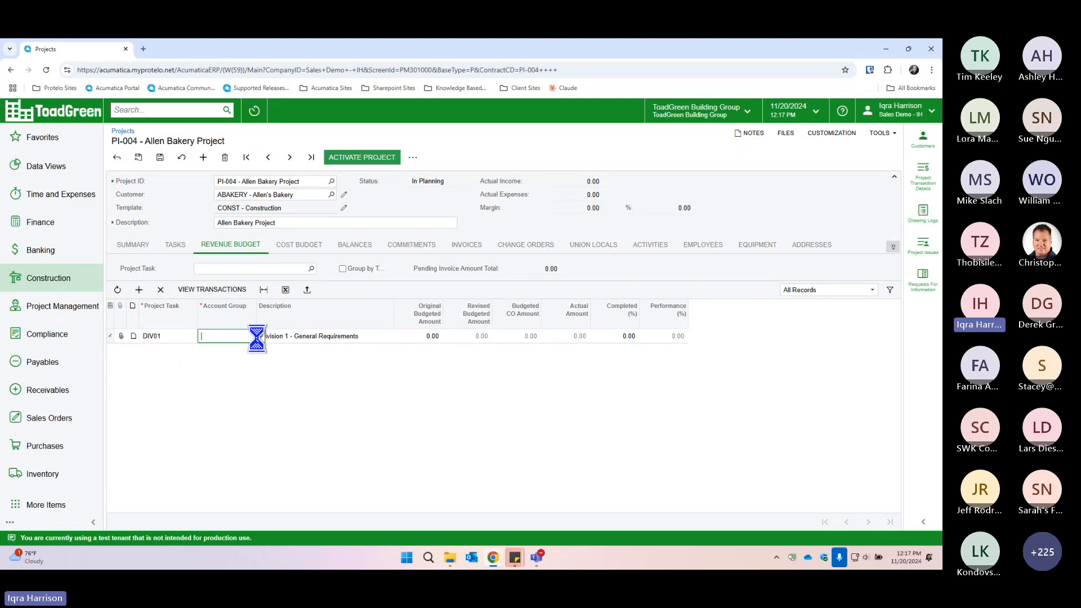
left_click(259, 336)
left_click(233, 383)
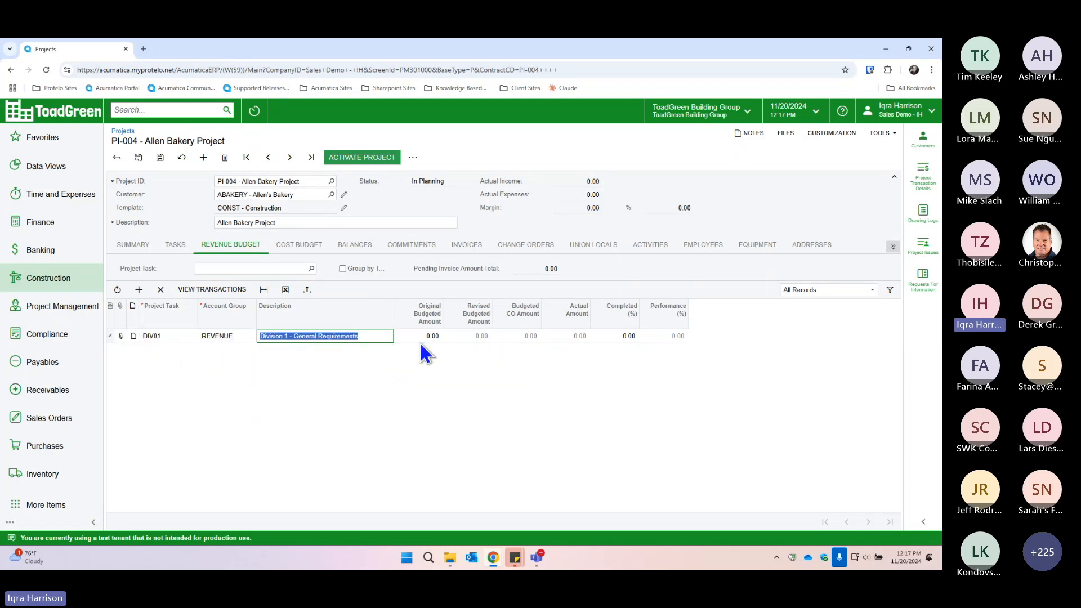
left_click(428, 336)
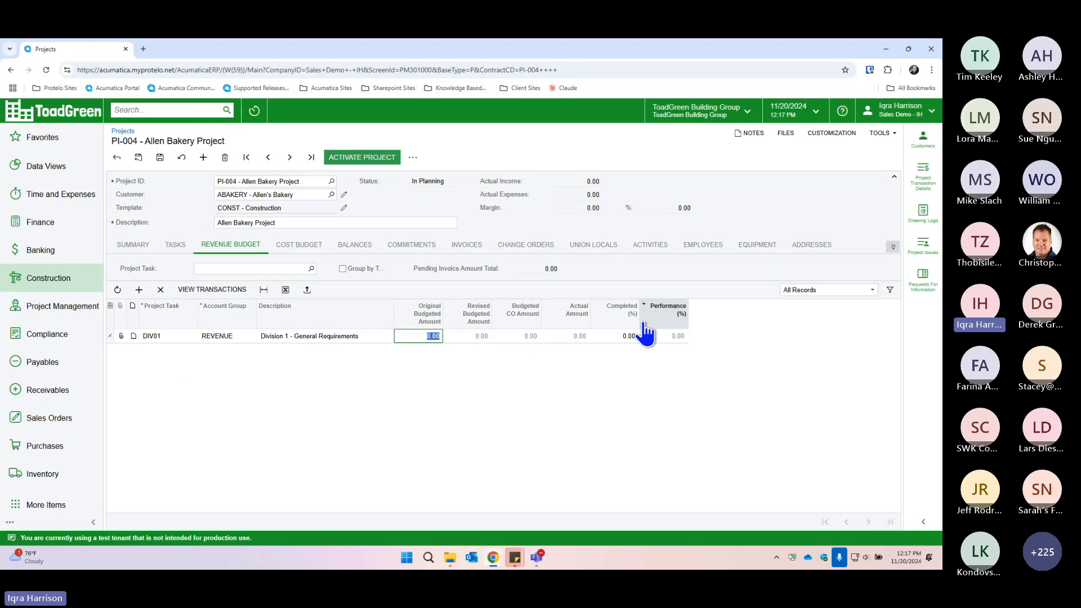
type("15,000")
key("Return")
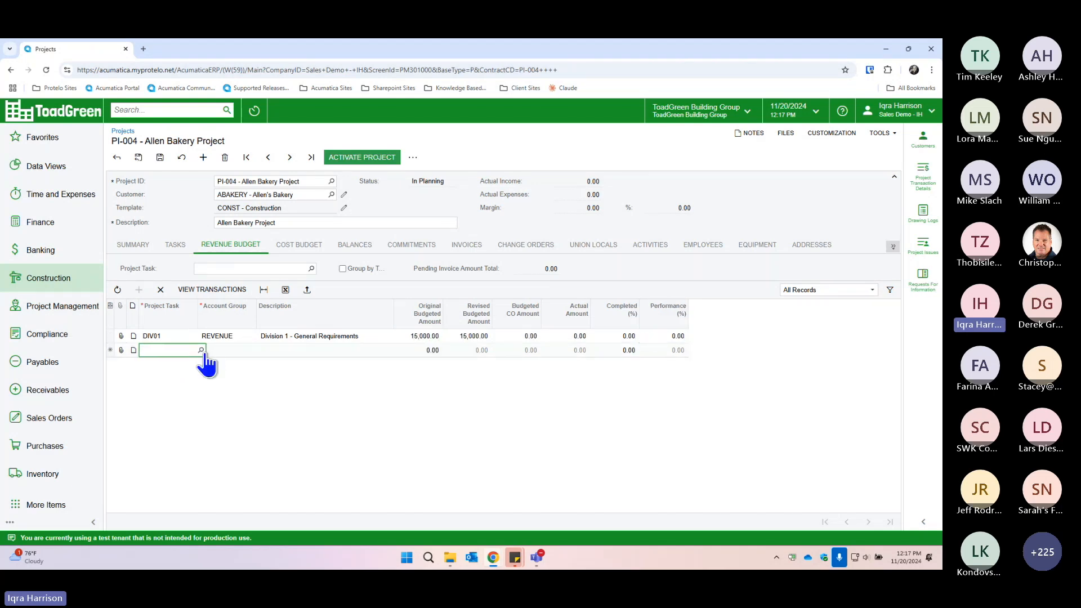
Step: Add a revenue budget line for task DIV02 with account group REVENUE and an original budgeted amount of 50,000
left_click(201, 351)
double_click(190, 439)
left_click(259, 350)
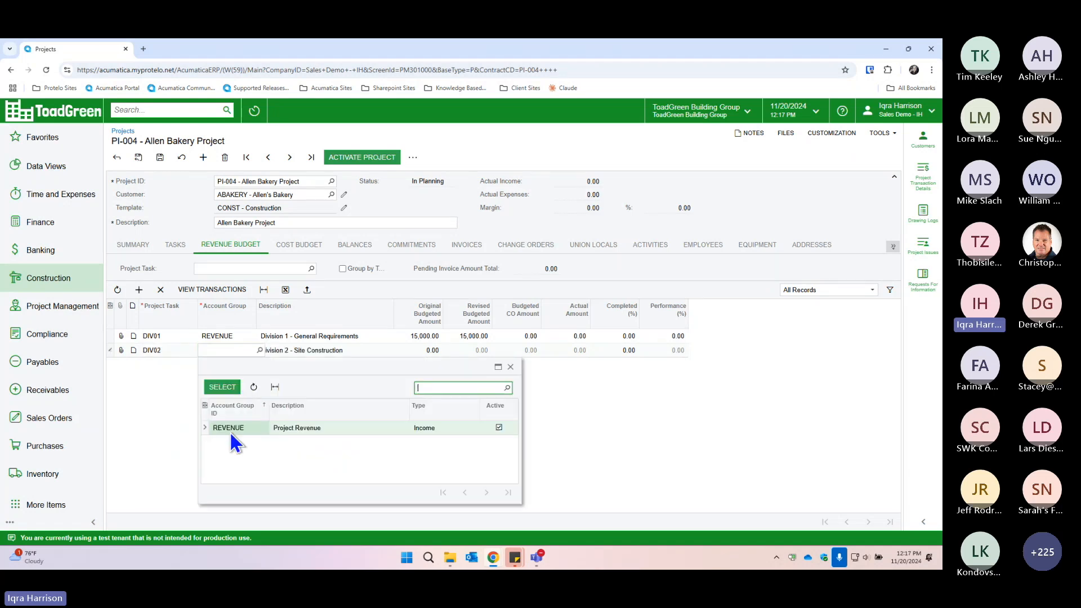
left_click(223, 387)
left_click(402, 351)
type("50000")
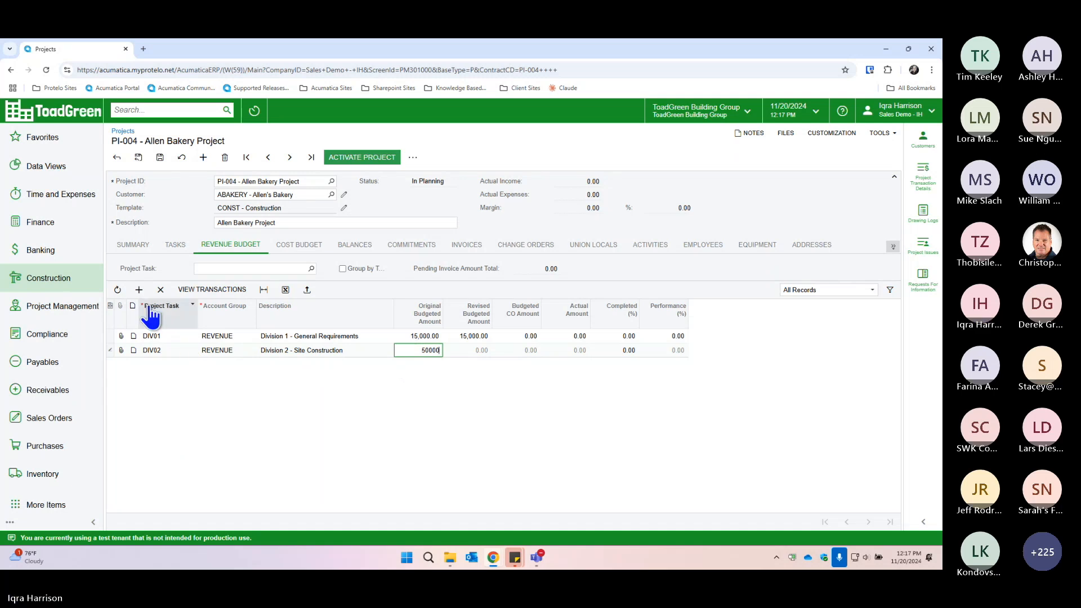
Step: Add a revenue budget line for task DIV09 with account group REVENUE and an original amount of 33,000, and save the project
left_click(186, 366)
left_click(200, 364)
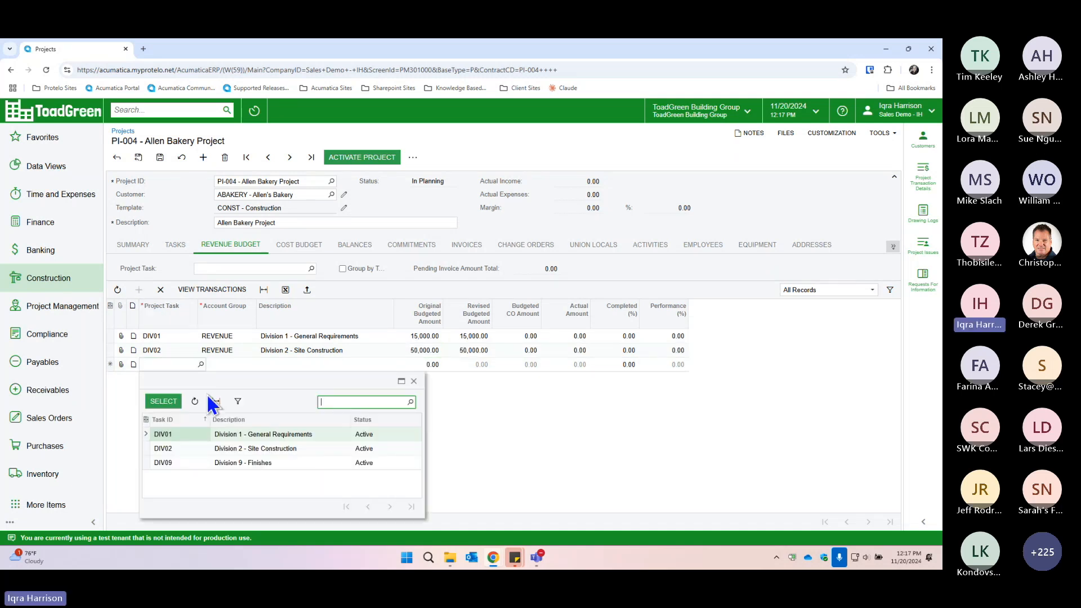
left_click(182, 464)
left_click(163, 400)
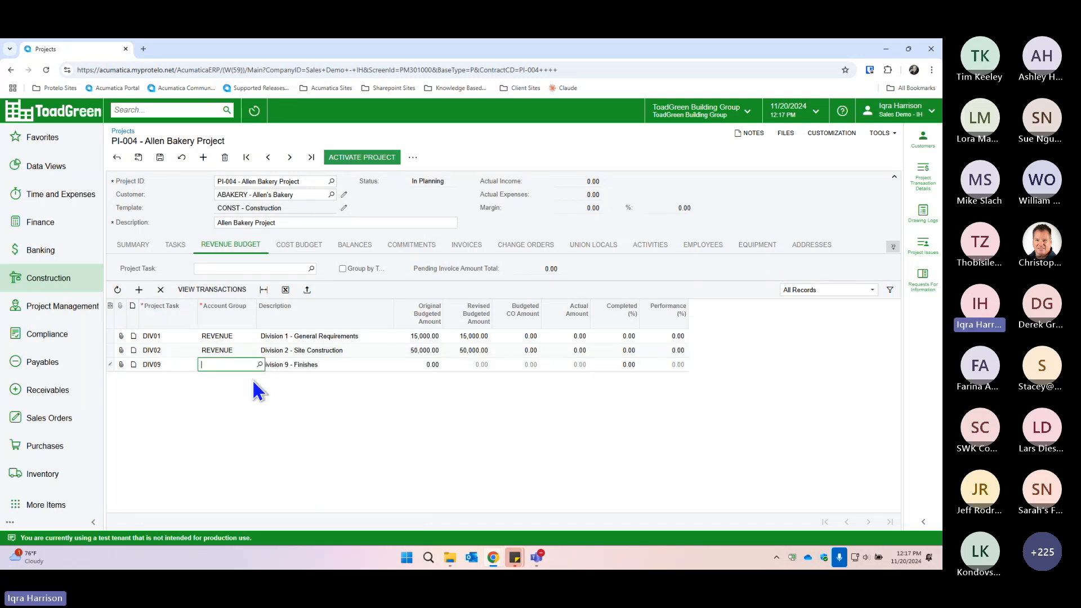
left_click(260, 364)
left_click(224, 383)
left_click(419, 365)
type("33000")
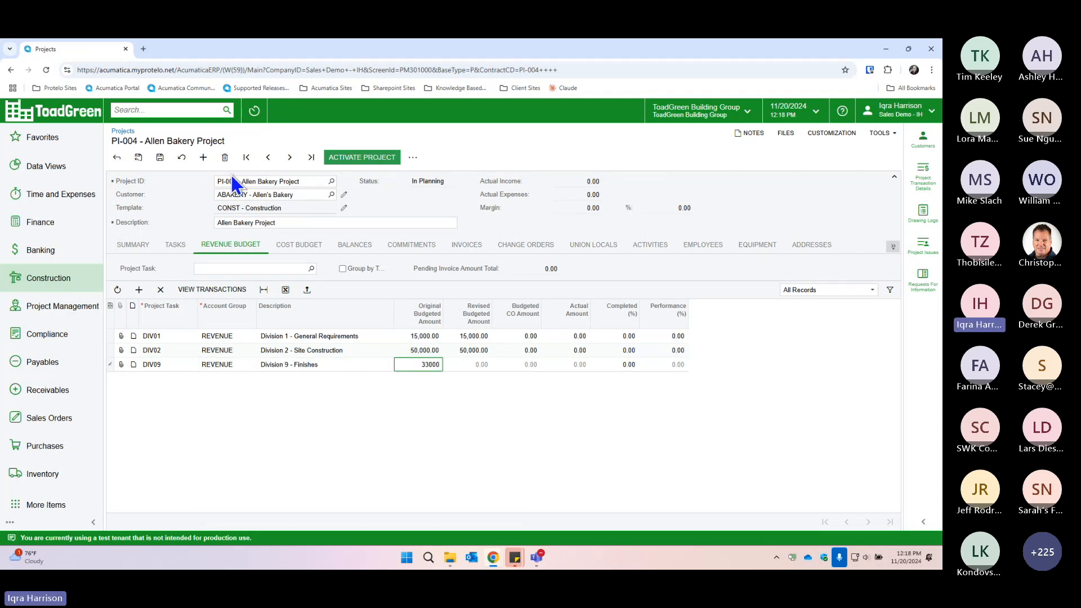
left_click(160, 157)
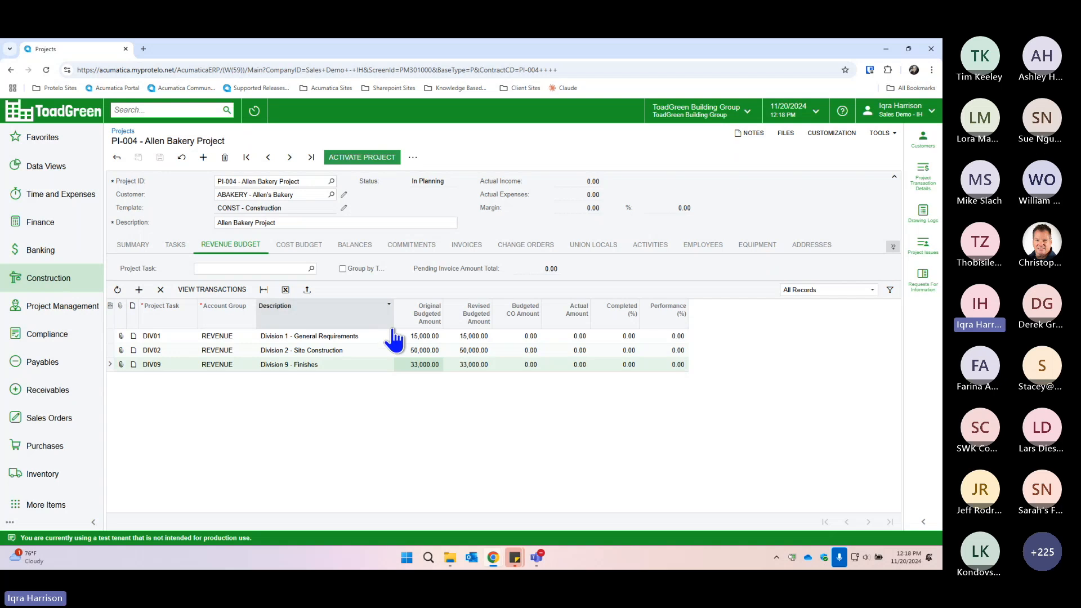
Step: Group the revenue budget by task to check its totals, and turn the grouping off again
left_click(343, 272)
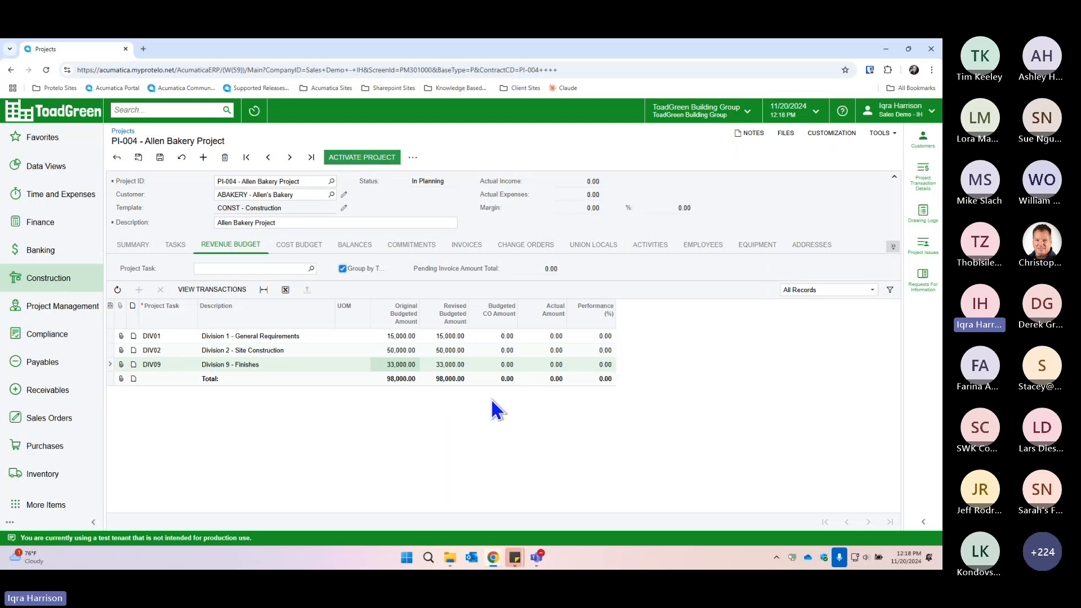
left_click(368, 269)
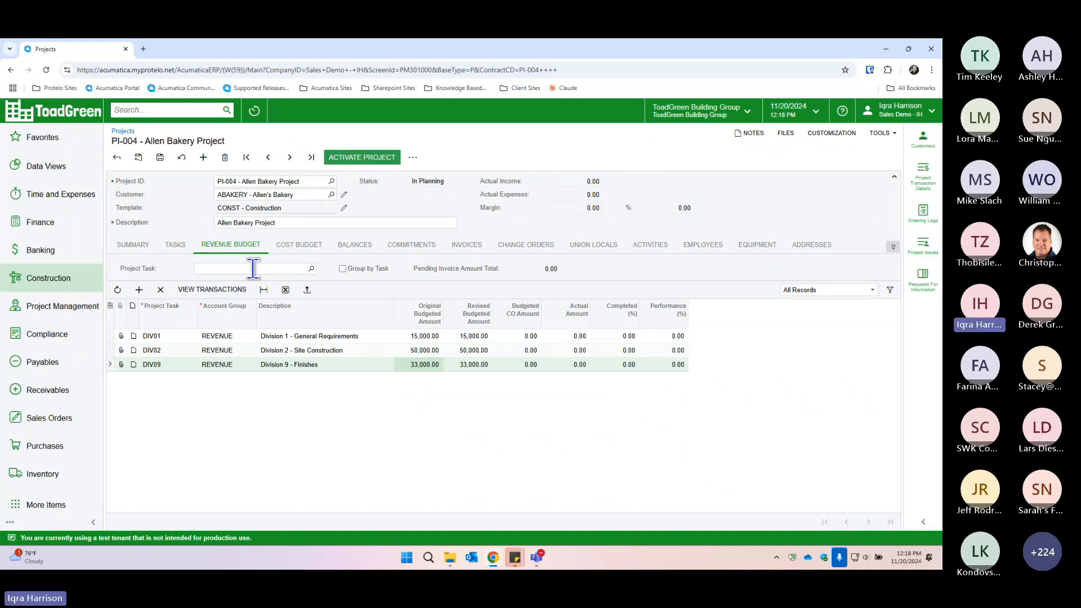
Step: Set the project's cost budget level to Task and Cost Code
left_click(135, 246)
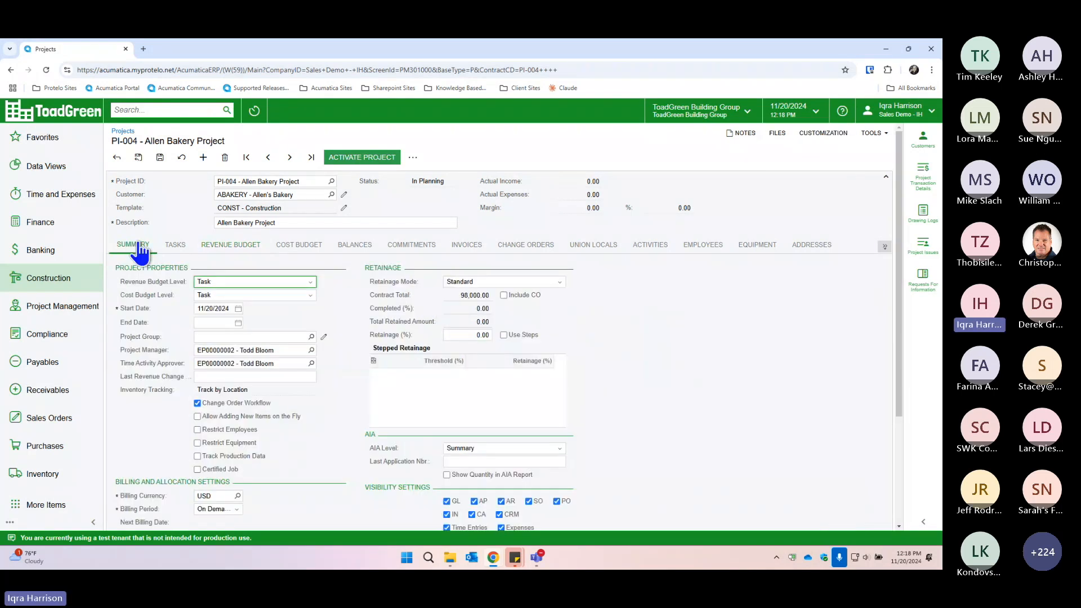
left_click(249, 295)
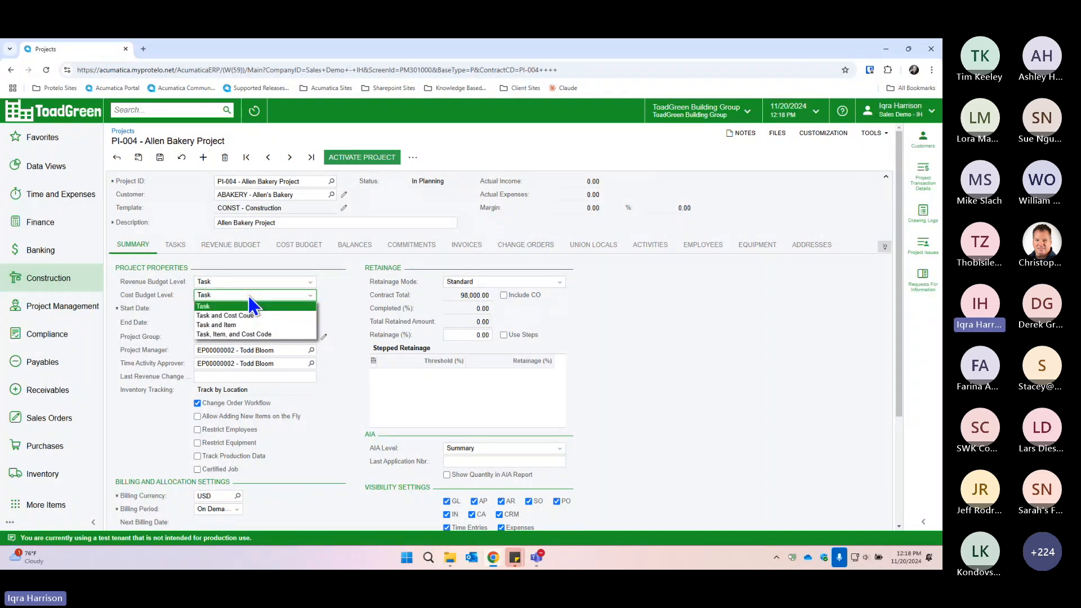
left_click(255, 317)
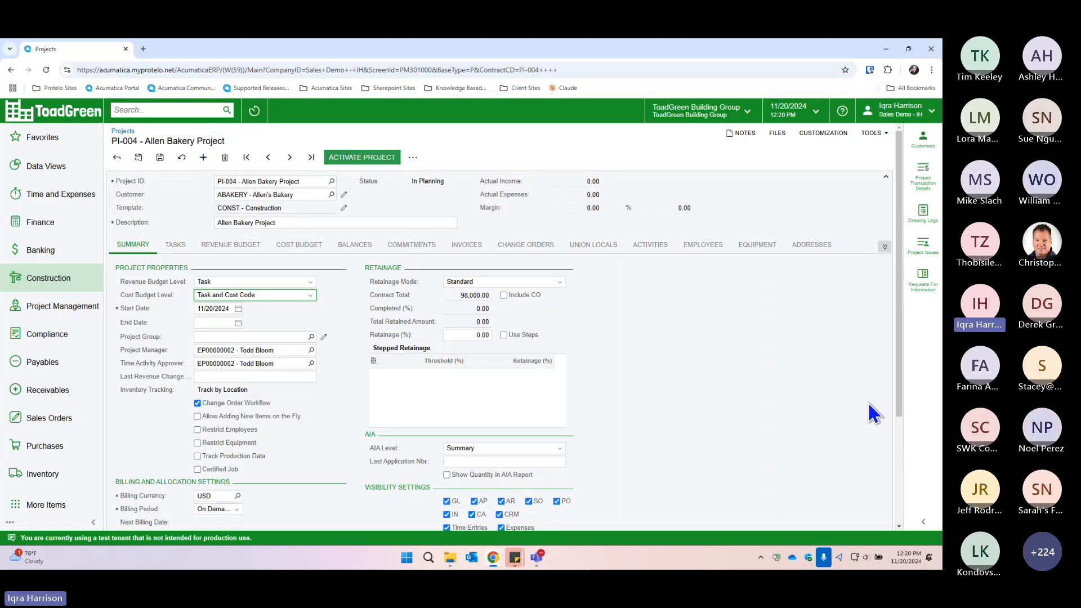
Step: Import the Cost Budget V2 Excel file into the cost budget with the default import settings and column mapping, and save the project
left_click(287, 250)
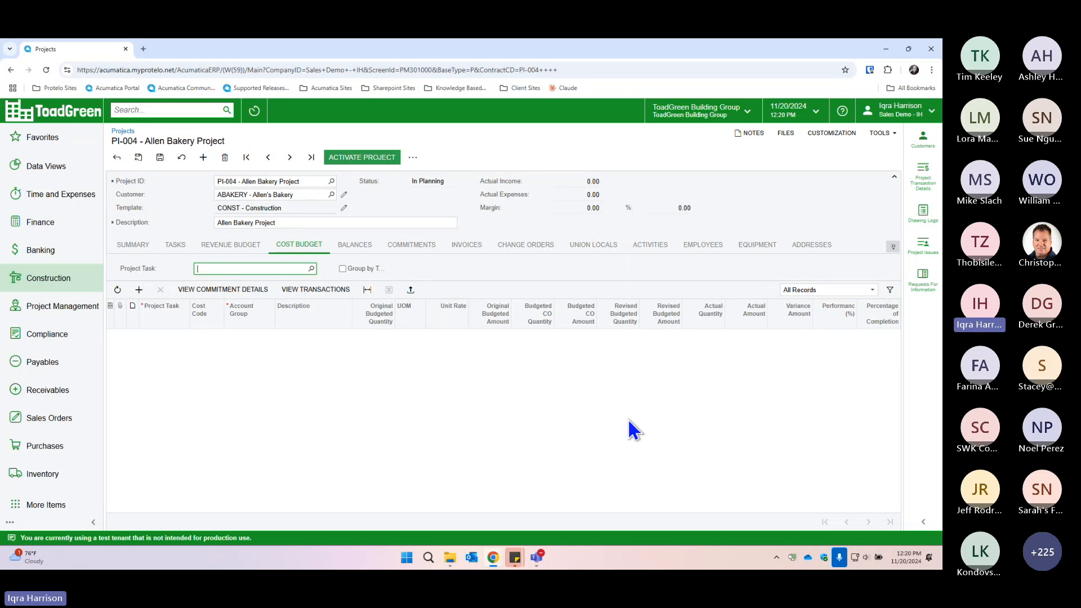
left_click(411, 291)
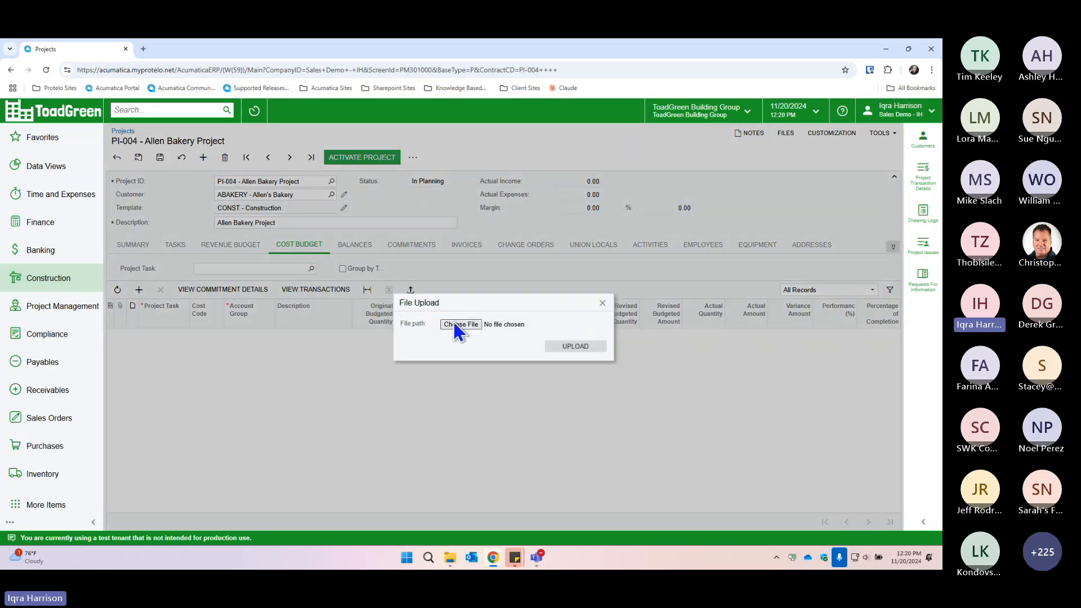
left_click(457, 325)
left_click(146, 120)
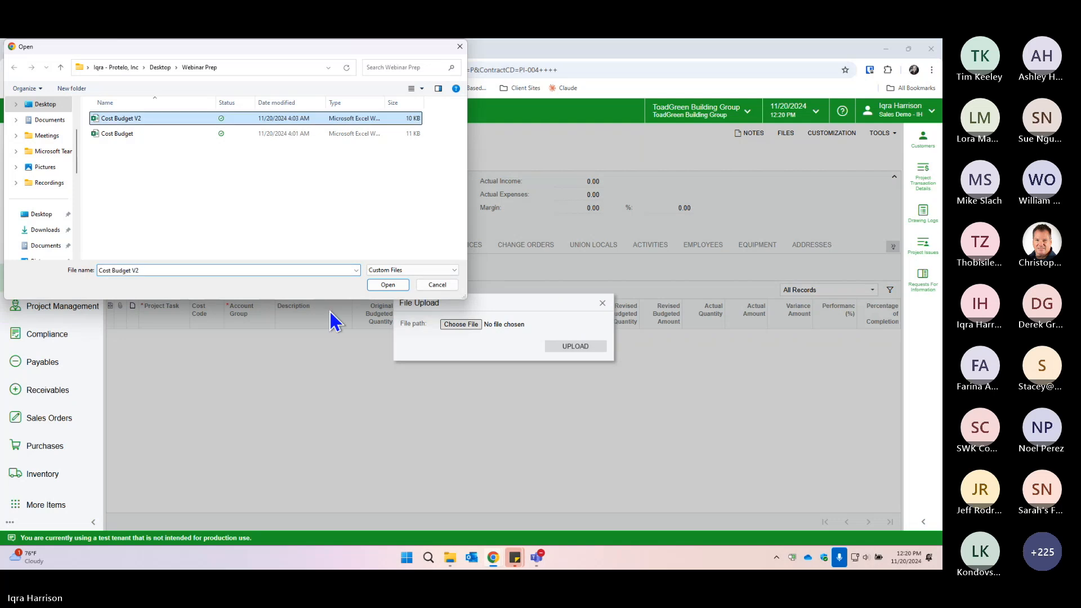
left_click(387, 286)
left_click(562, 349)
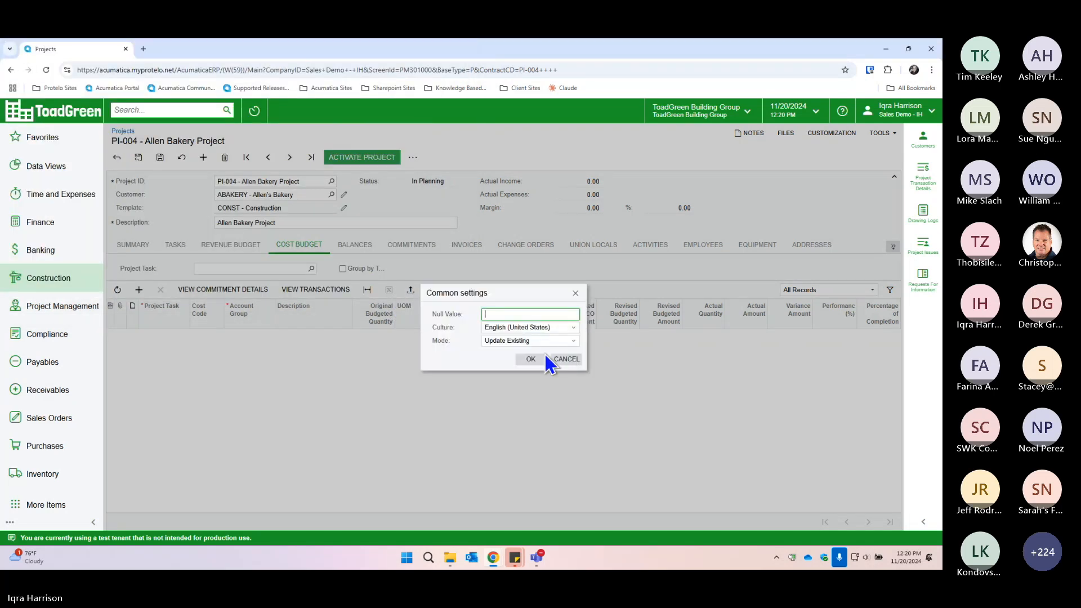
left_click(530, 359)
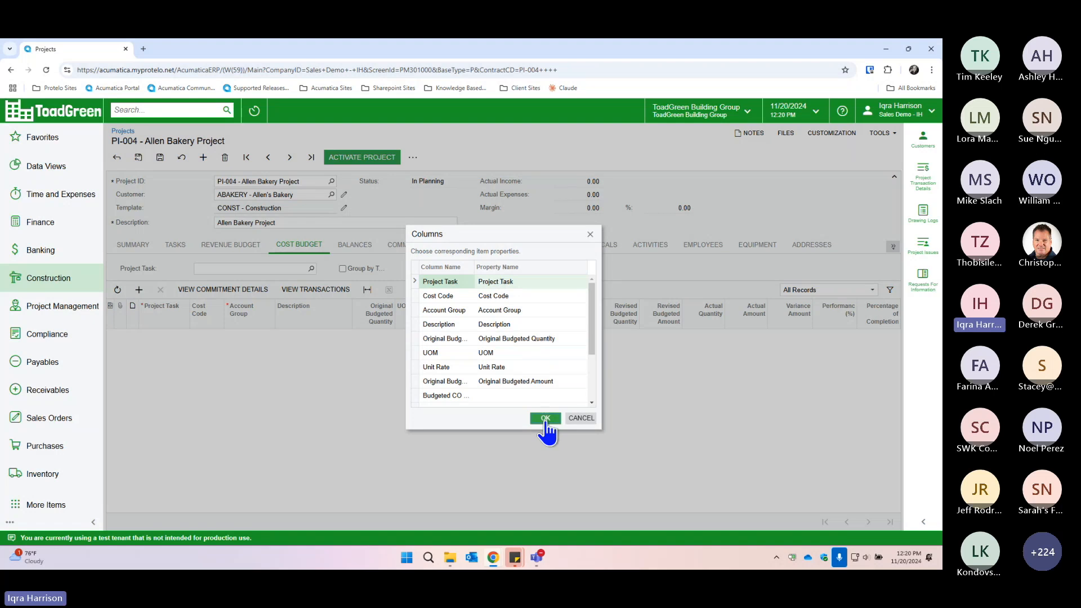
left_click(544, 419)
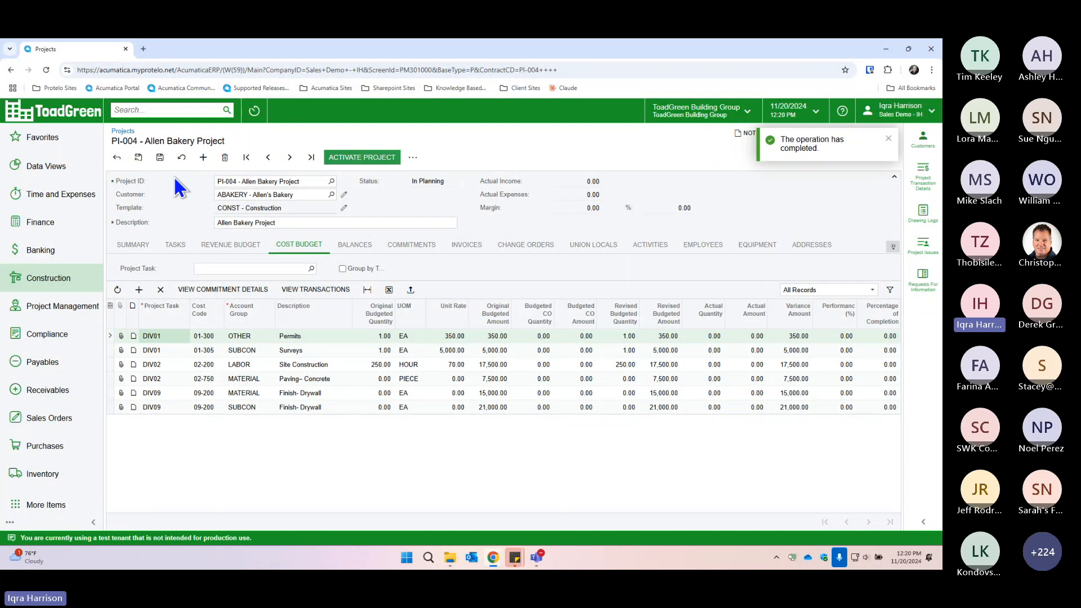
left_click(160, 157)
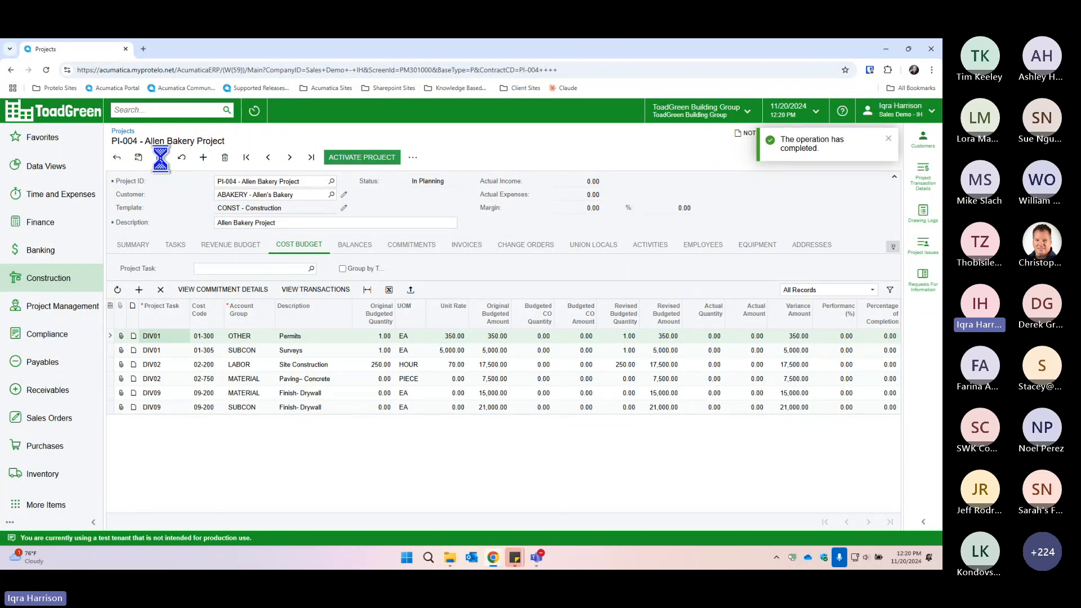
Step: Group the cost budget by task to check its totals, ungroup it, and review the project balances by account group
left_click(371, 268)
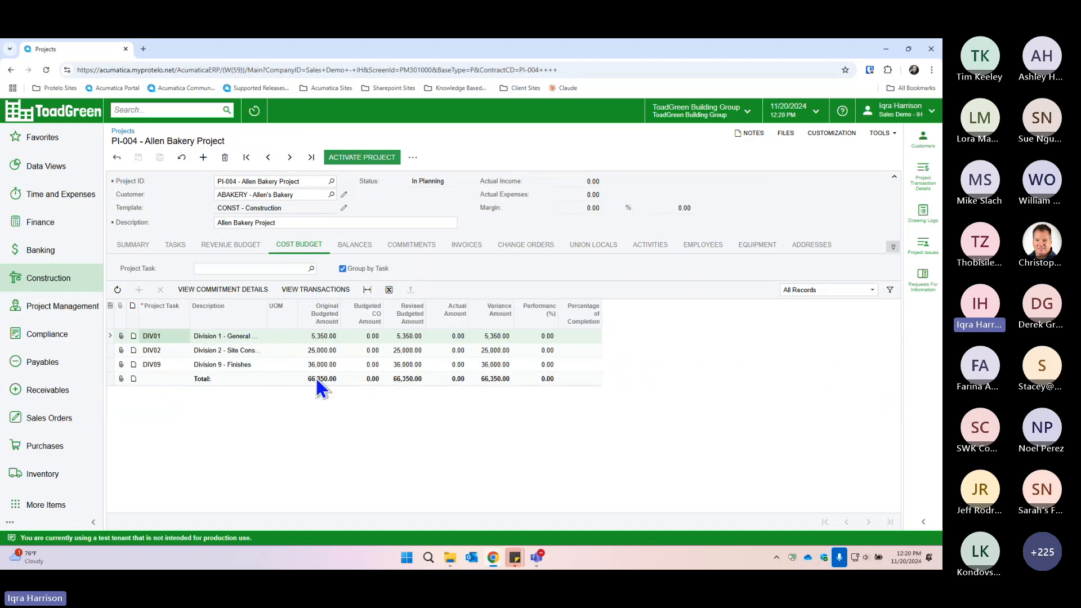
left_click(364, 270)
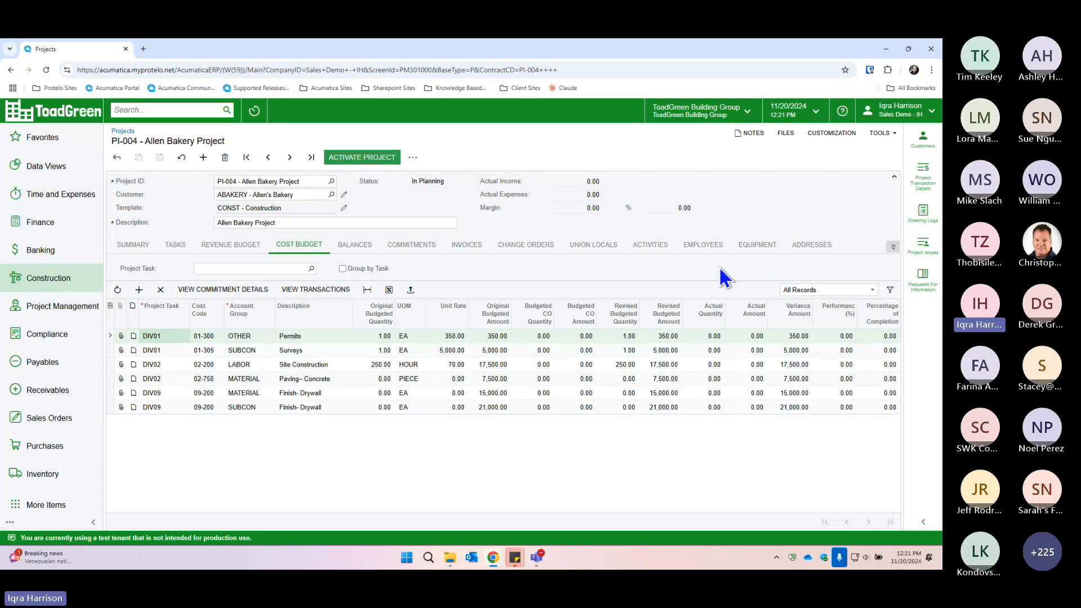
left_click(375, 247)
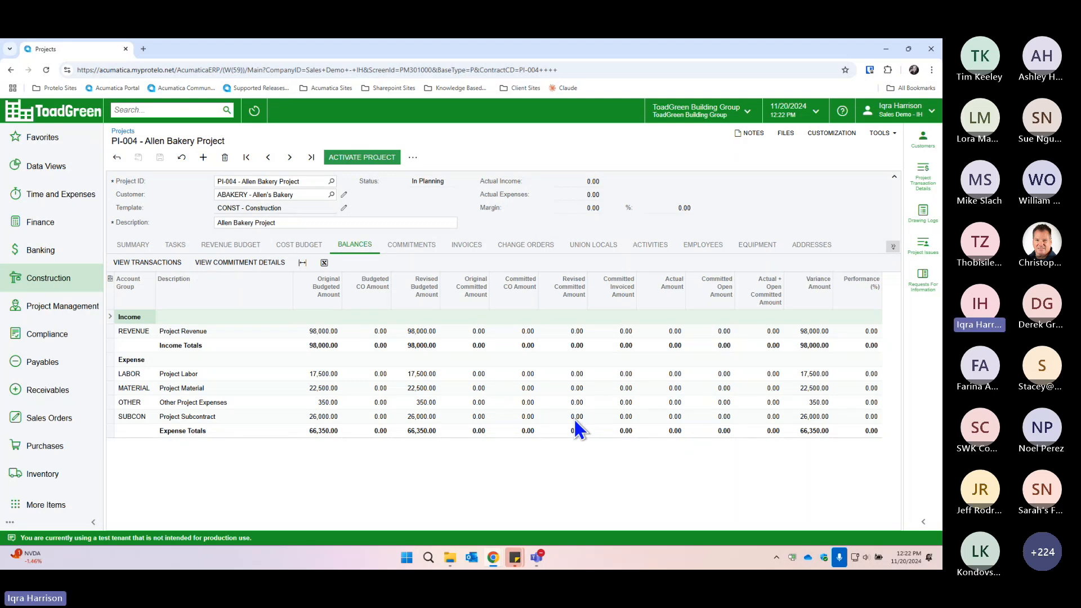
Step: Look up the account groups available for the DIV09 line of the revenue budget, keeping the current selection
left_click(231, 245)
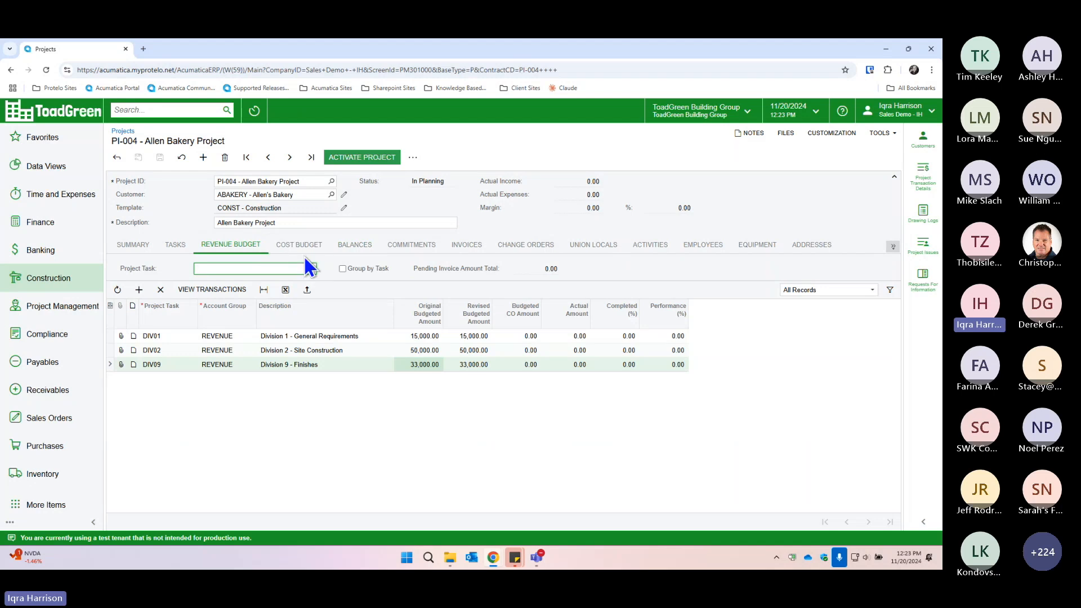
left_click(241, 364)
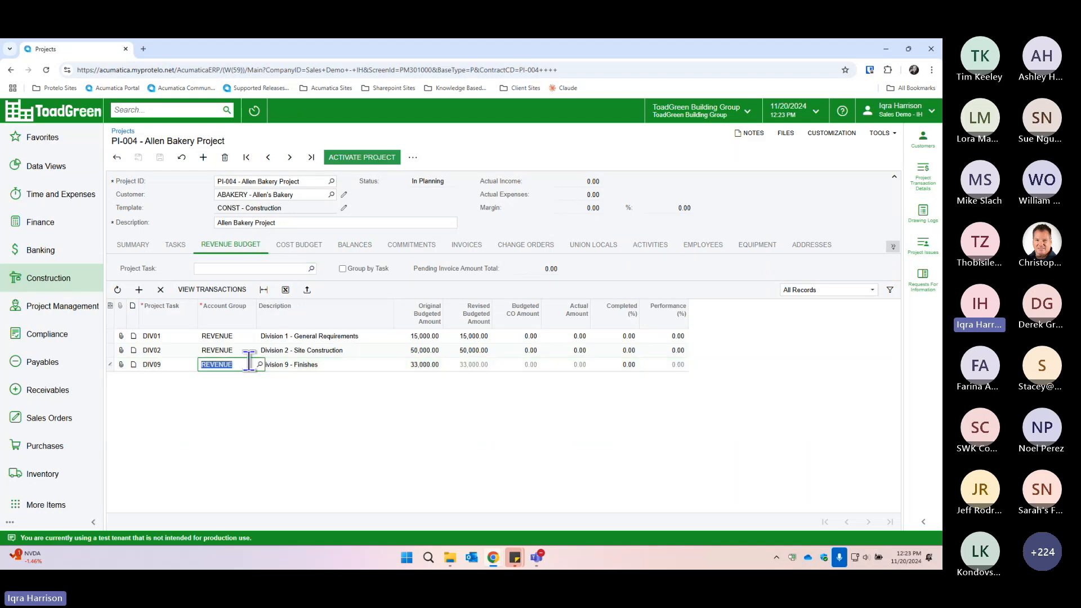
left_click(260, 364)
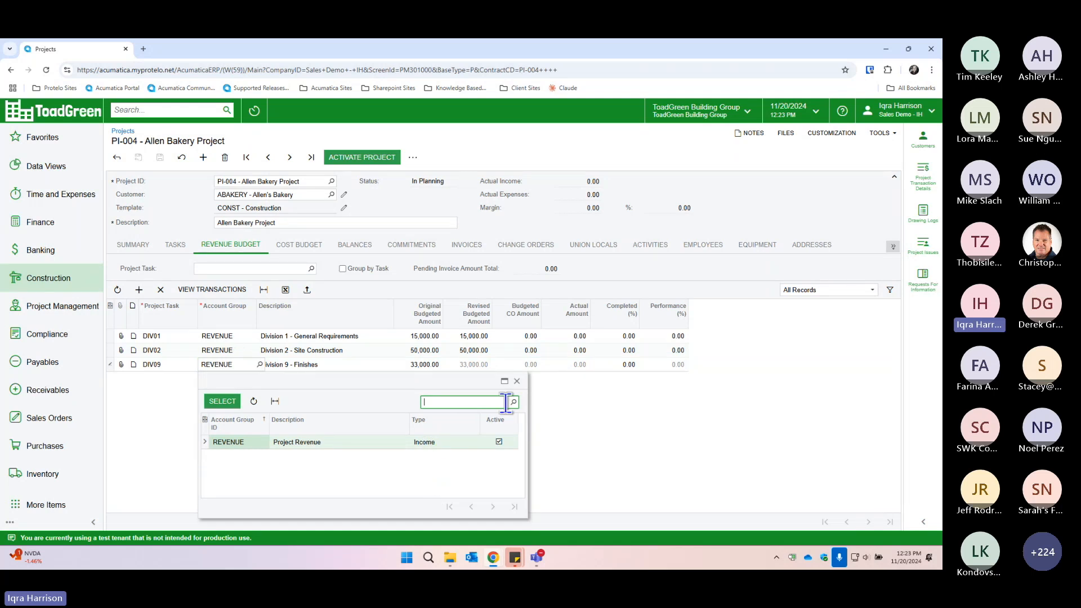
left_click(517, 381)
Step: Look up the account groups available for the DIV09 subcontract line of the cost budget, keeping the current selection
left_click(299, 245)
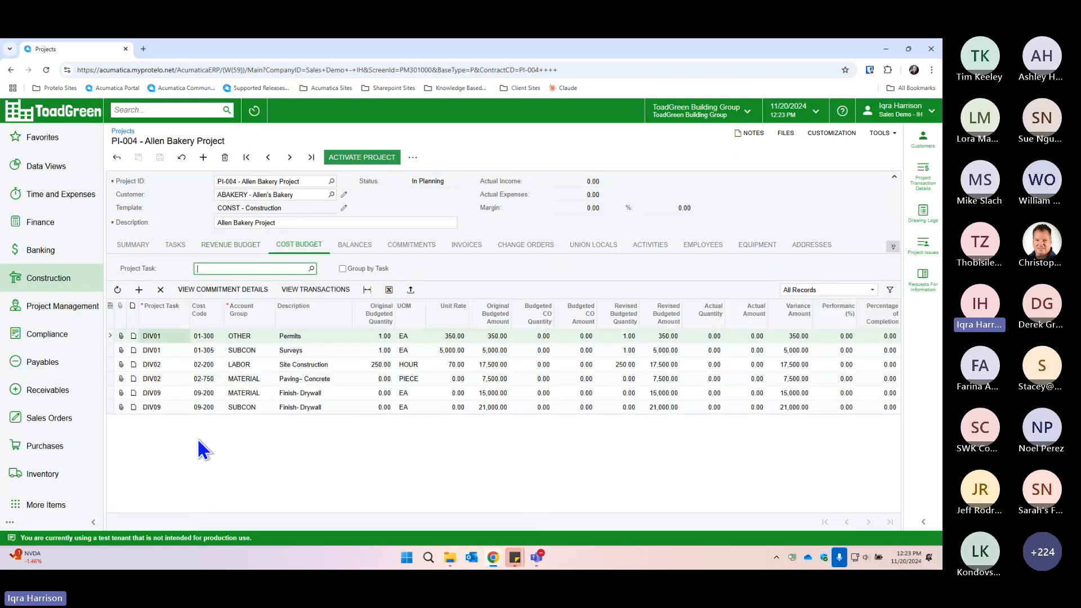
left_click(260, 406)
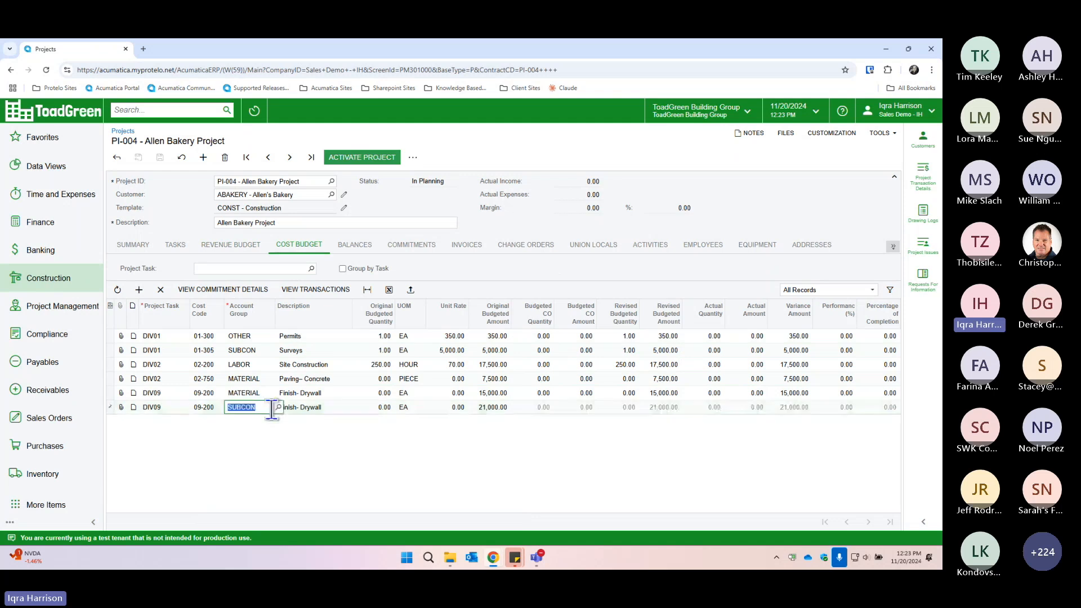
left_click(278, 406)
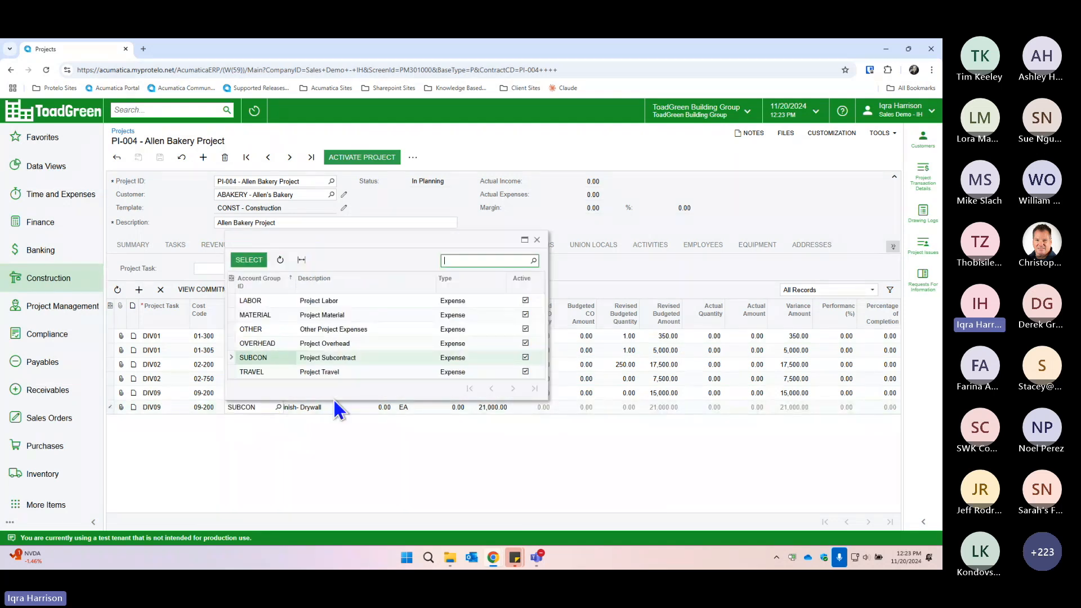
left_click_drag(431, 401, 431, 434)
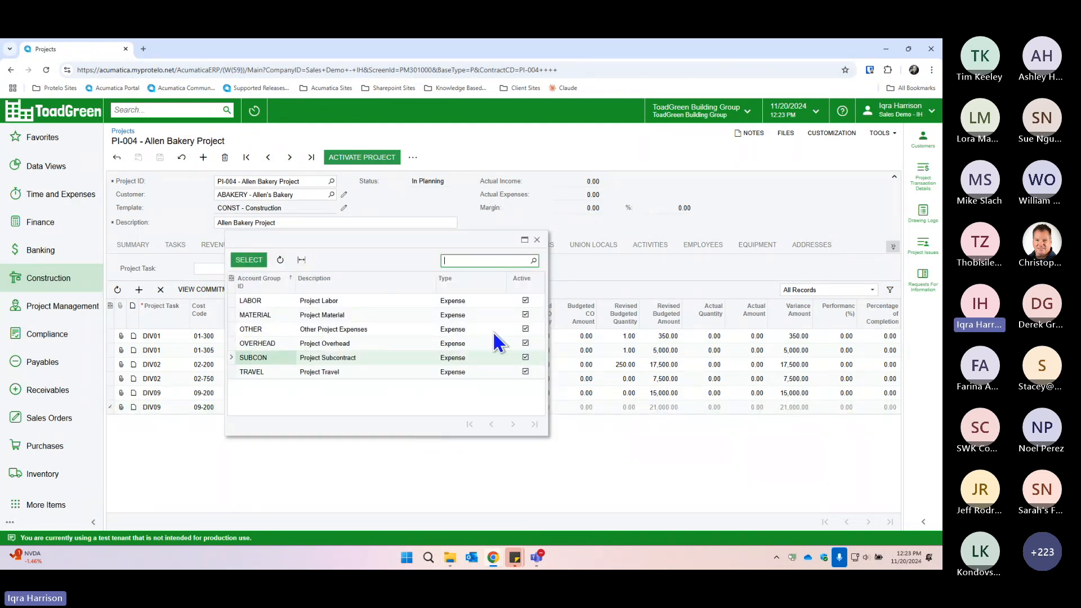
left_click(537, 240)
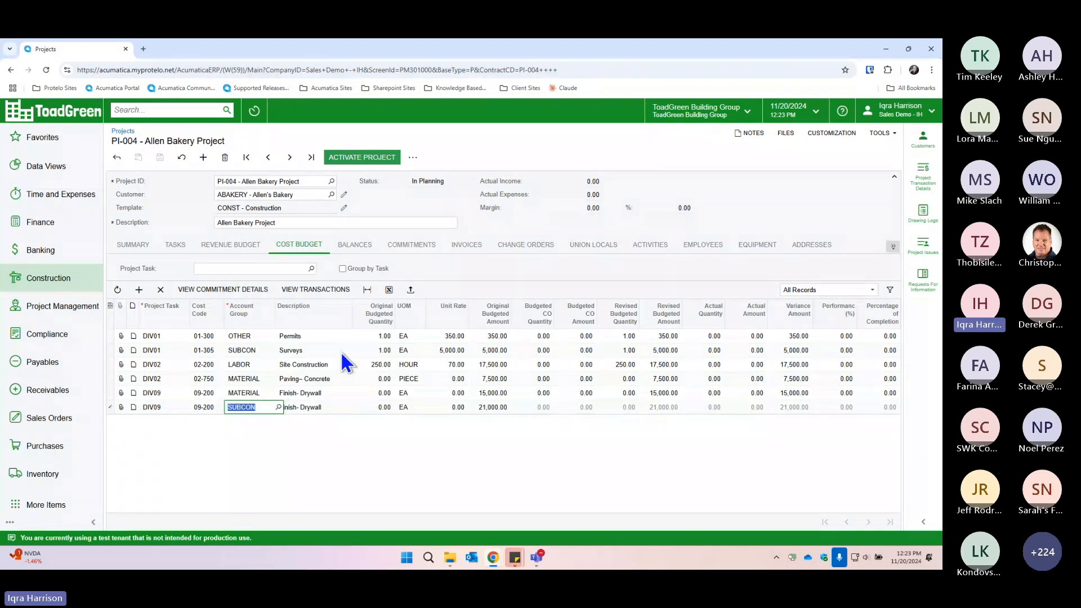
Step: Return to the project balances and activate the project
left_click(365, 248)
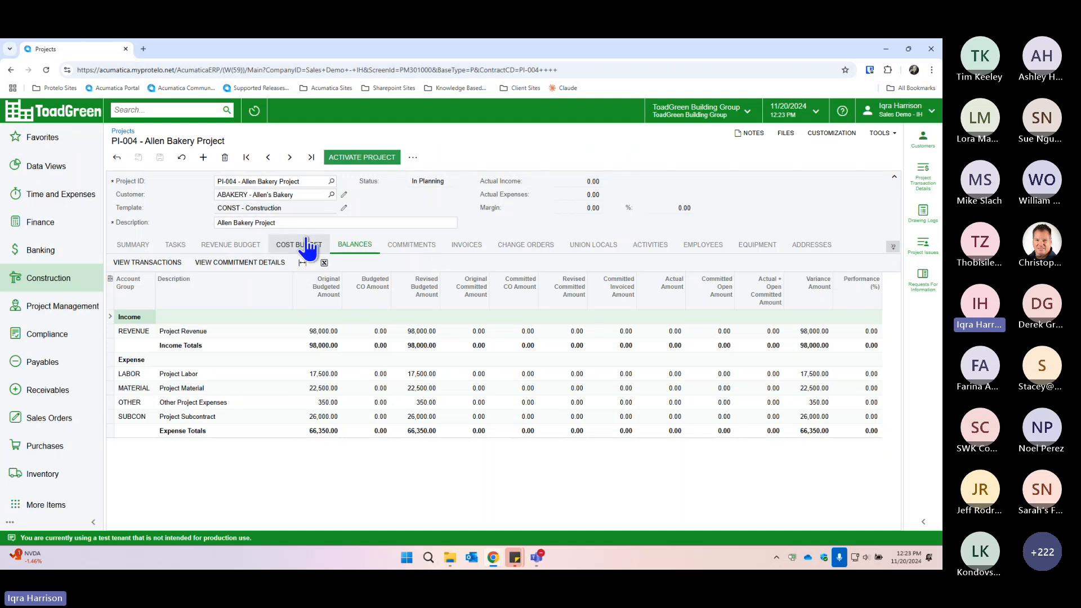
left_click(373, 159)
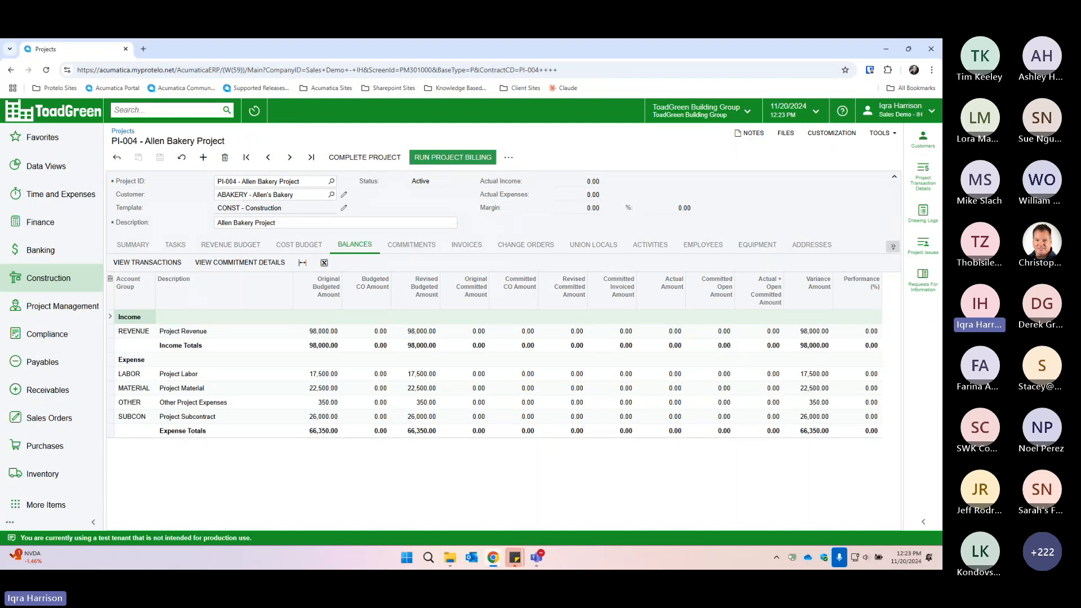
left_click(527, 53)
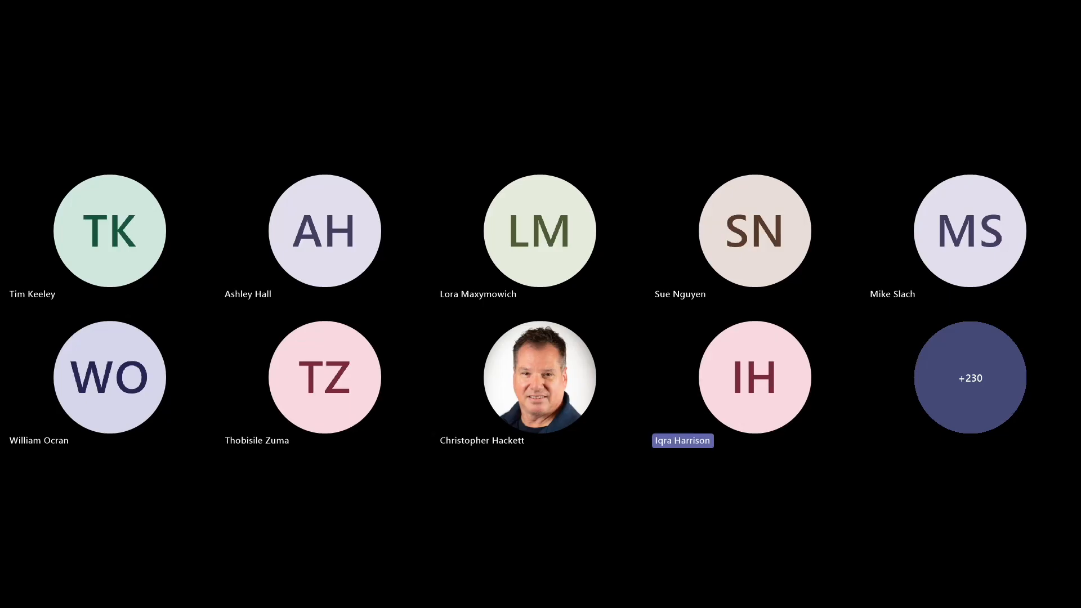
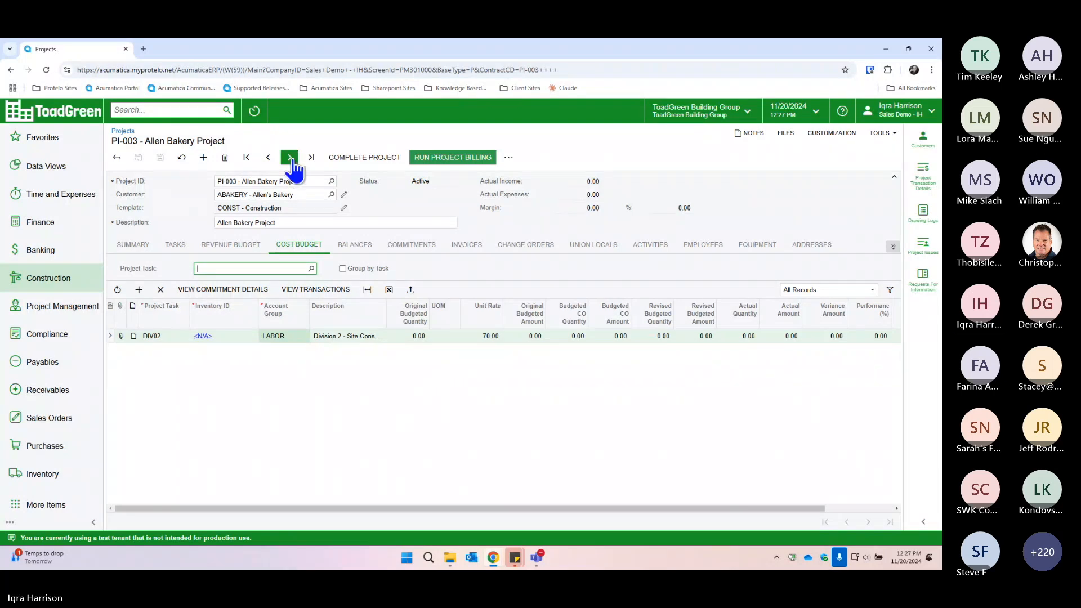
Step: Go to project PI-004 and check whether the original quantities, unit rate and original amount in its cost budget are editable
left_click(289, 158)
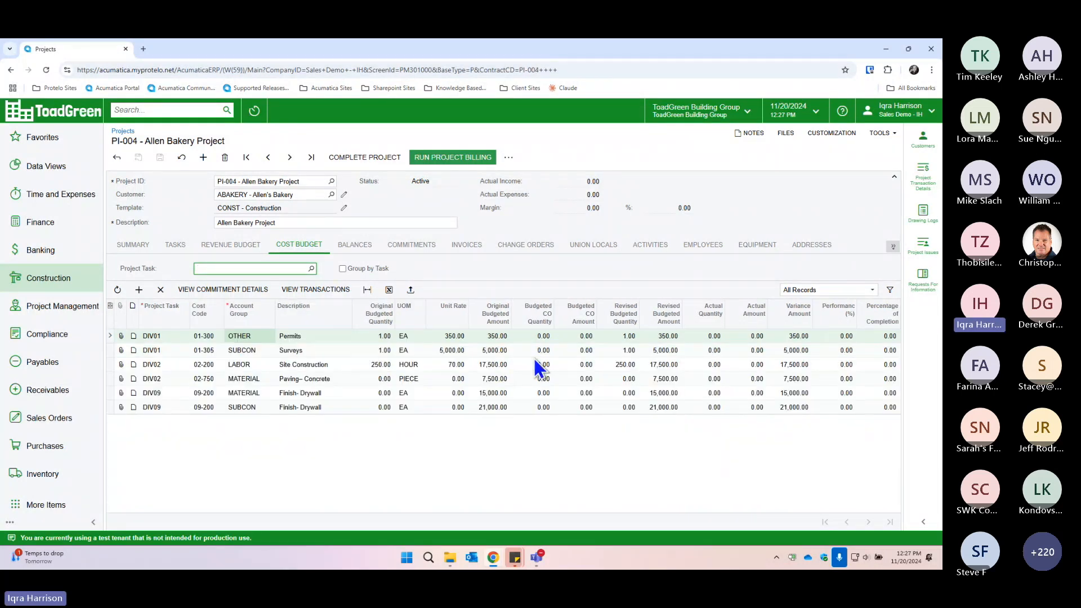
left_click(386, 341)
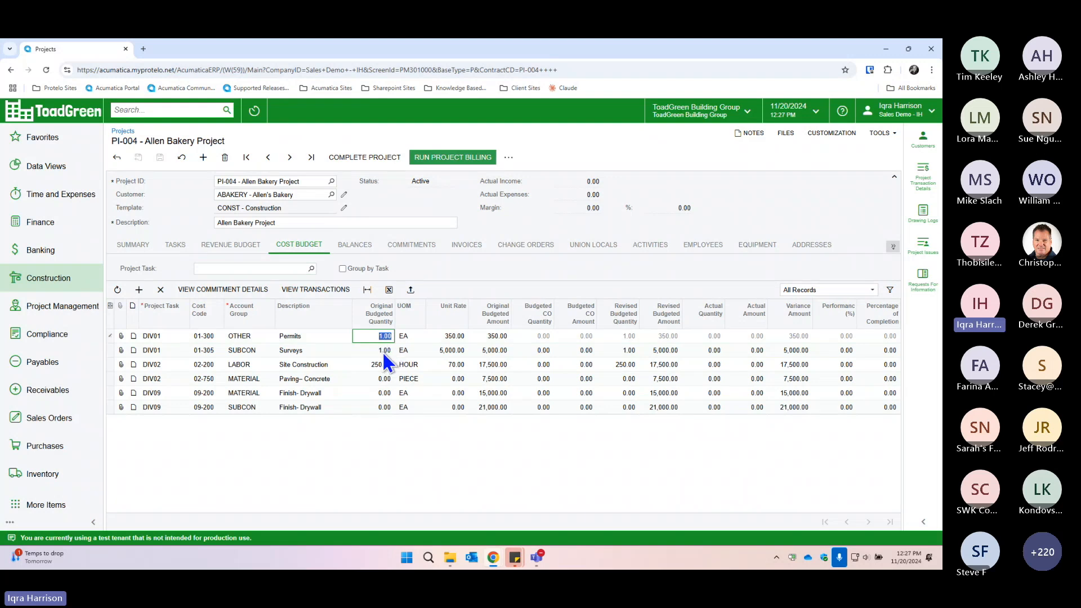
left_click(383, 352)
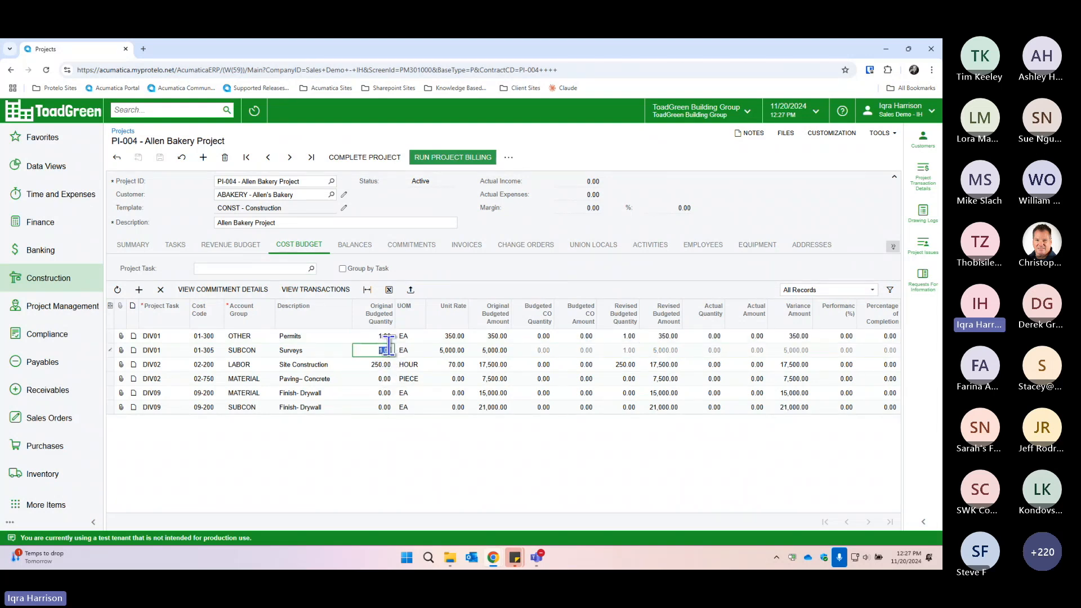
left_click(386, 407)
left_click(451, 350)
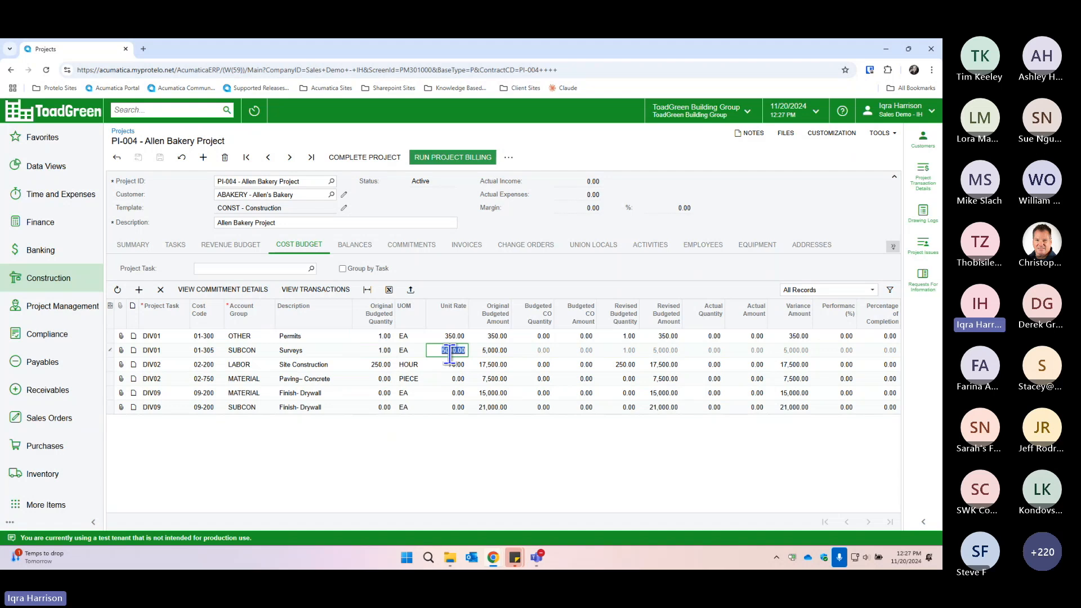
left_click(491, 351)
Step: Mark the Lock Budget action as a favorite and lock the project's budget
left_click(508, 158)
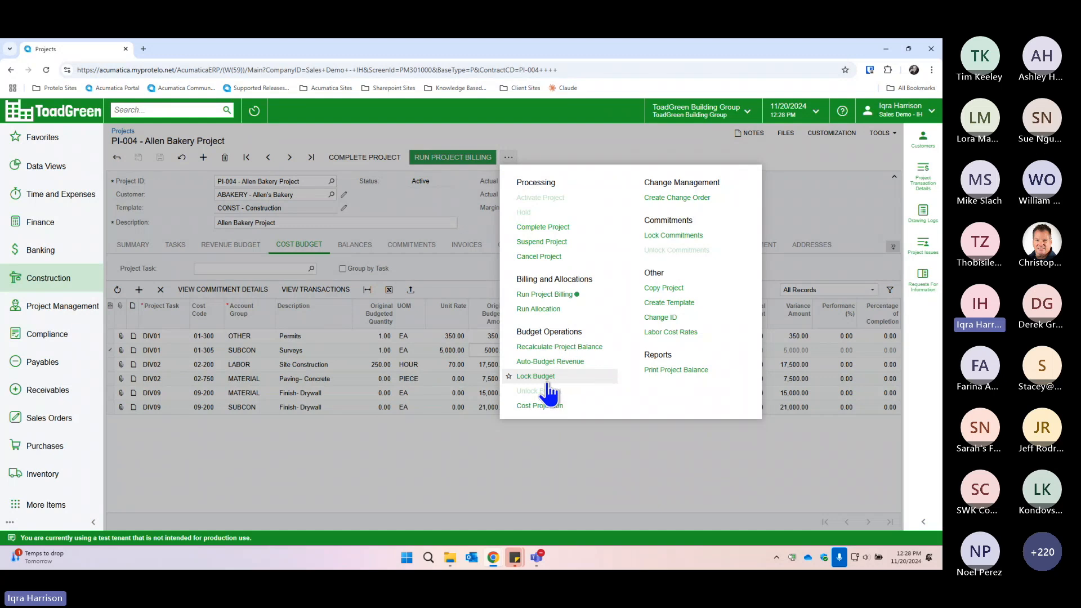
left_click(508, 377)
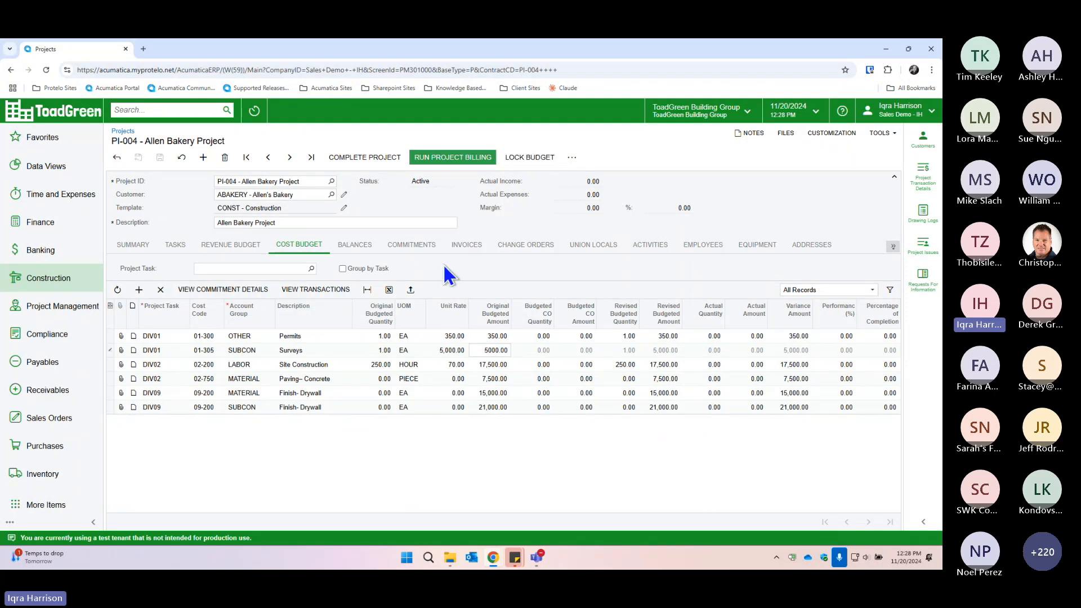
left_click(543, 158)
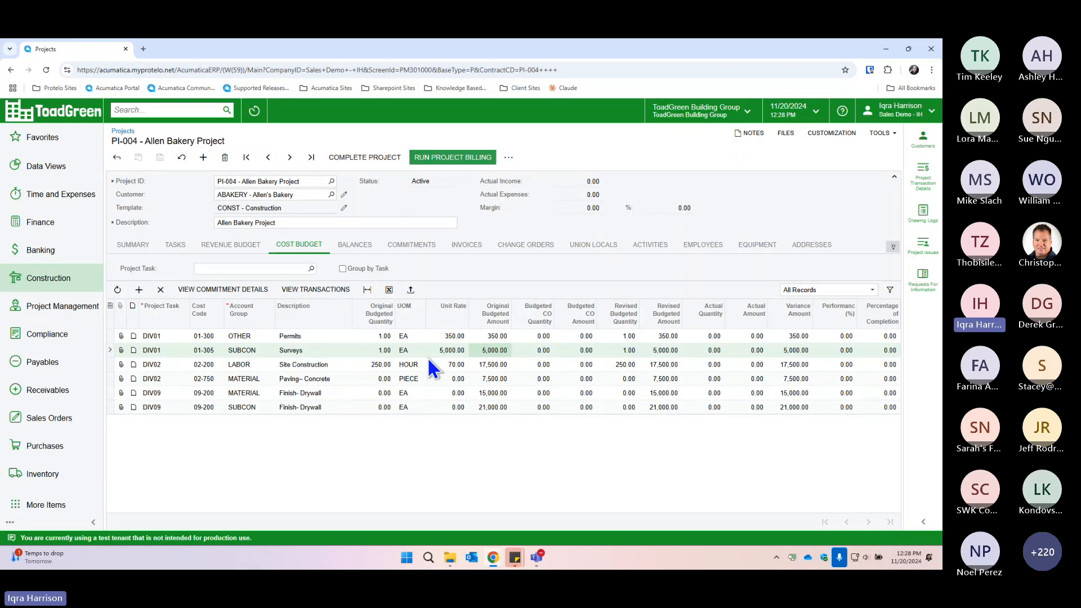
Step: Check whether the original quantities, unit rate and original amounts on the locked cost budget lines accept edits
left_click(453, 354)
left_click(482, 355)
left_click(380, 379)
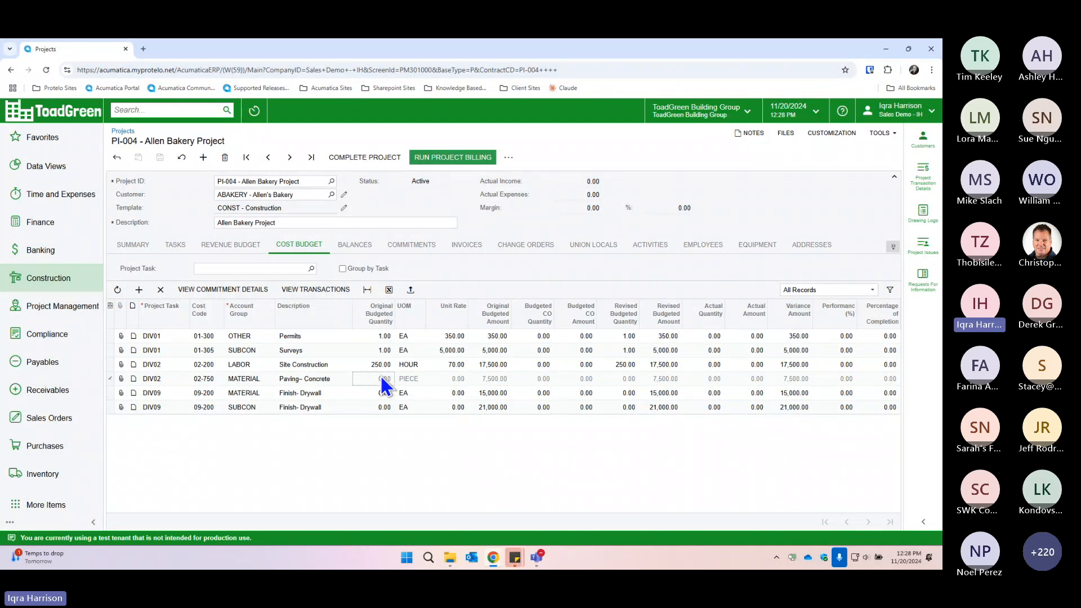
left_click(487, 407)
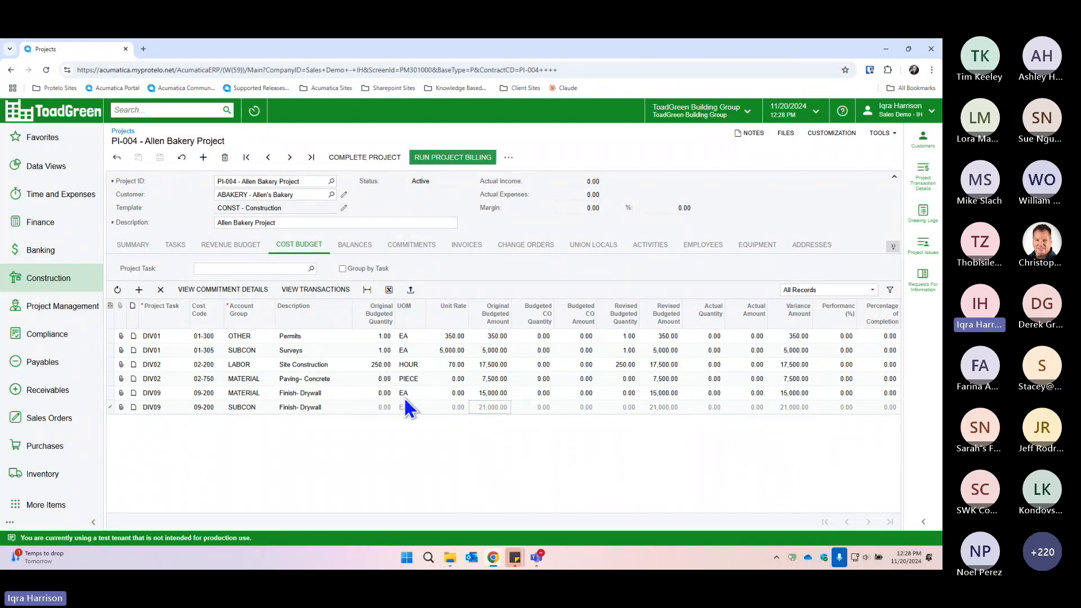
left_click(376, 365)
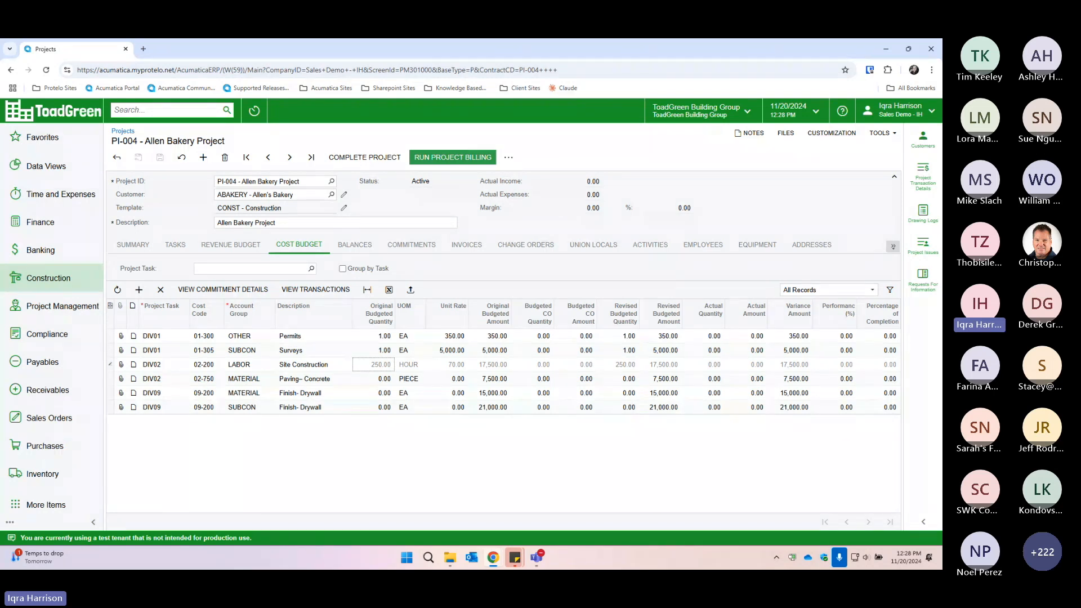
Step: Open the Projects Preferences in a separate browser tab, set Budget Control to Show a Warning, and save the preferences
left_click(65, 284)
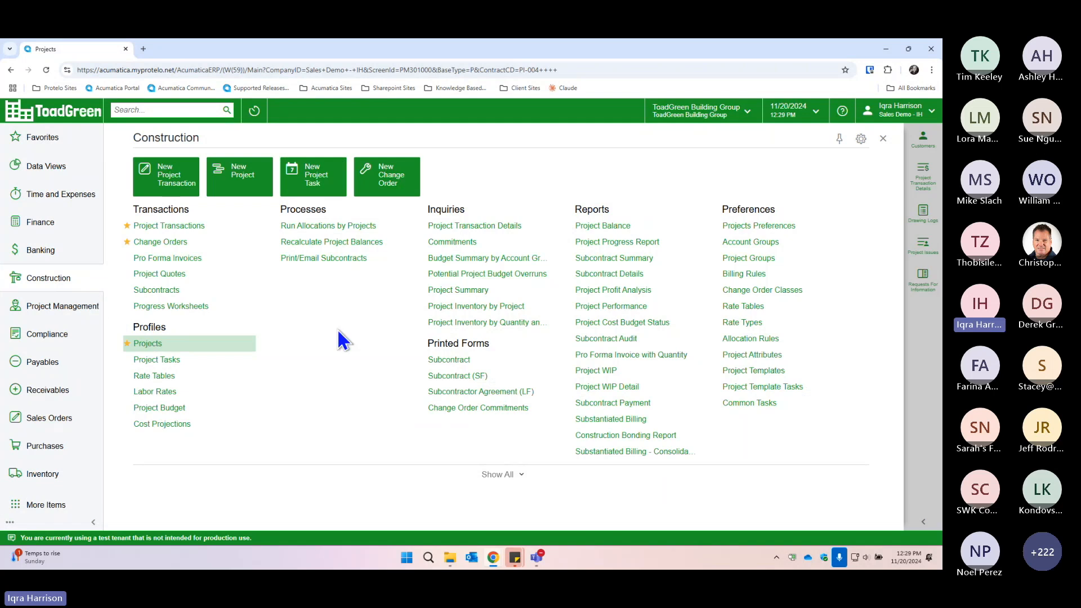
right_click(746, 231)
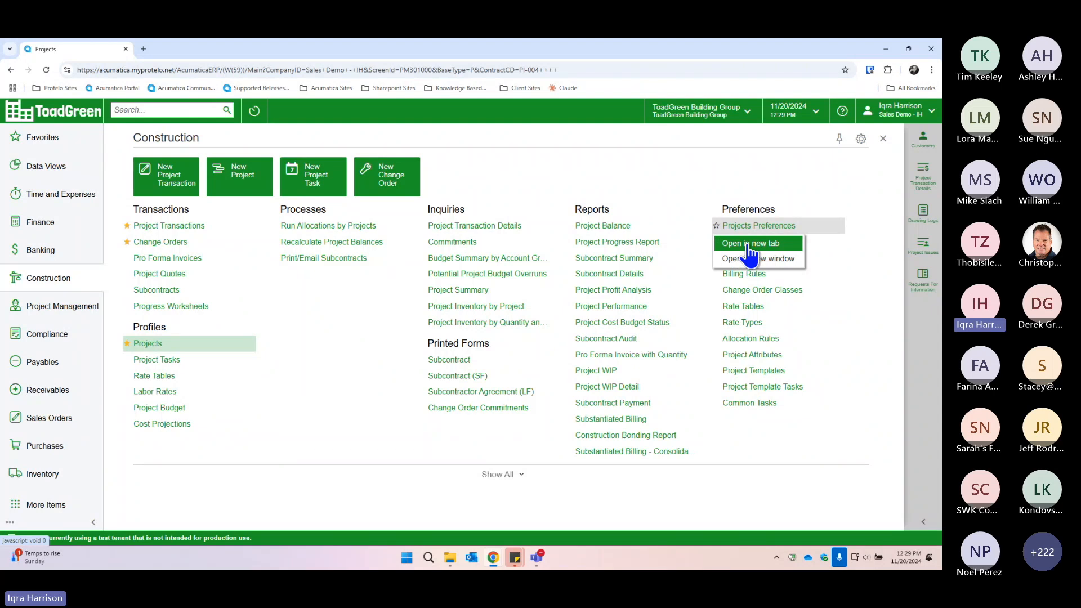
left_click(748, 245)
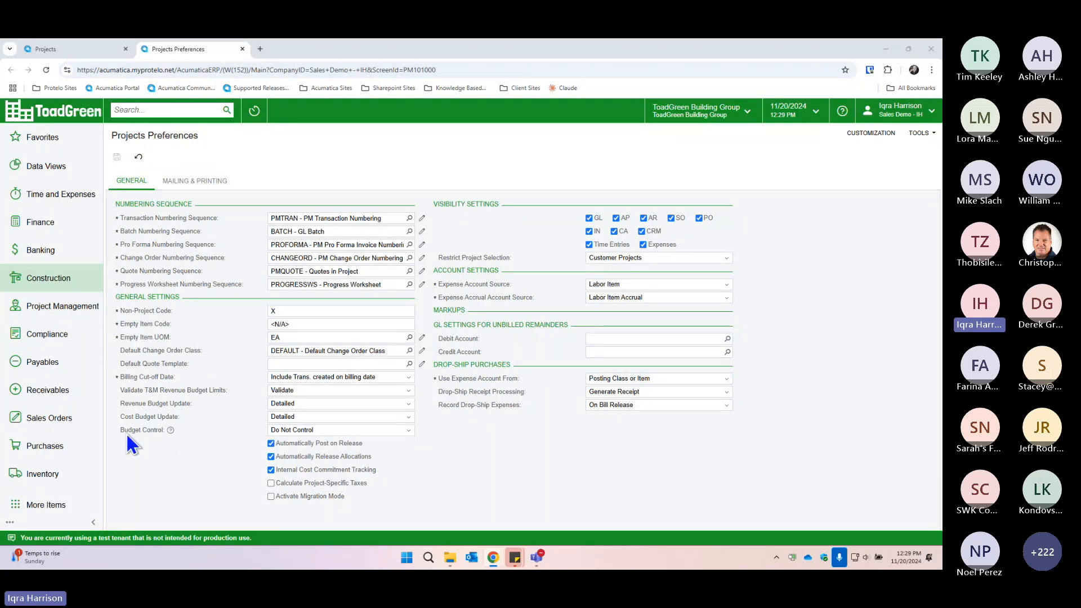
left_click(294, 430)
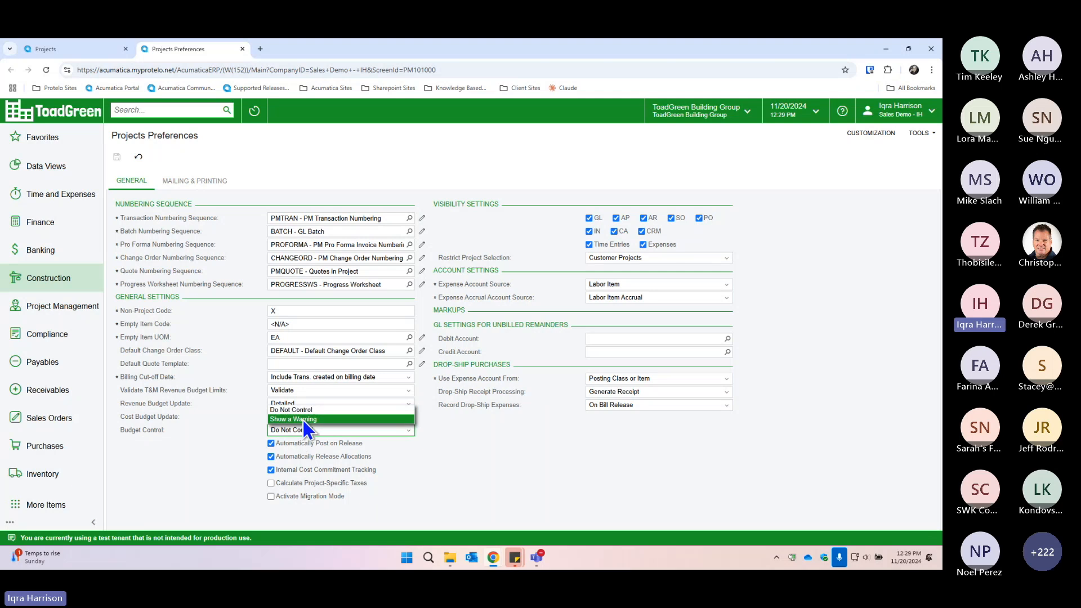
left_click(304, 419)
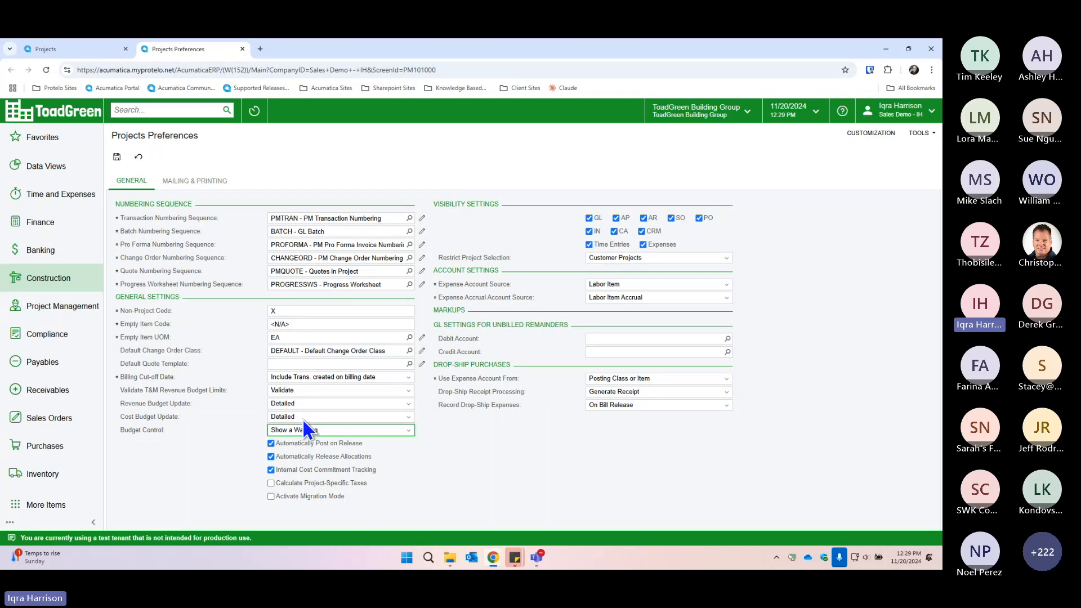
left_click(118, 159)
mouse_move(941, 127)
left_mouse_down()
mouse_move(846, 146)
mouse_move(942, 146)
left_mouse_up()
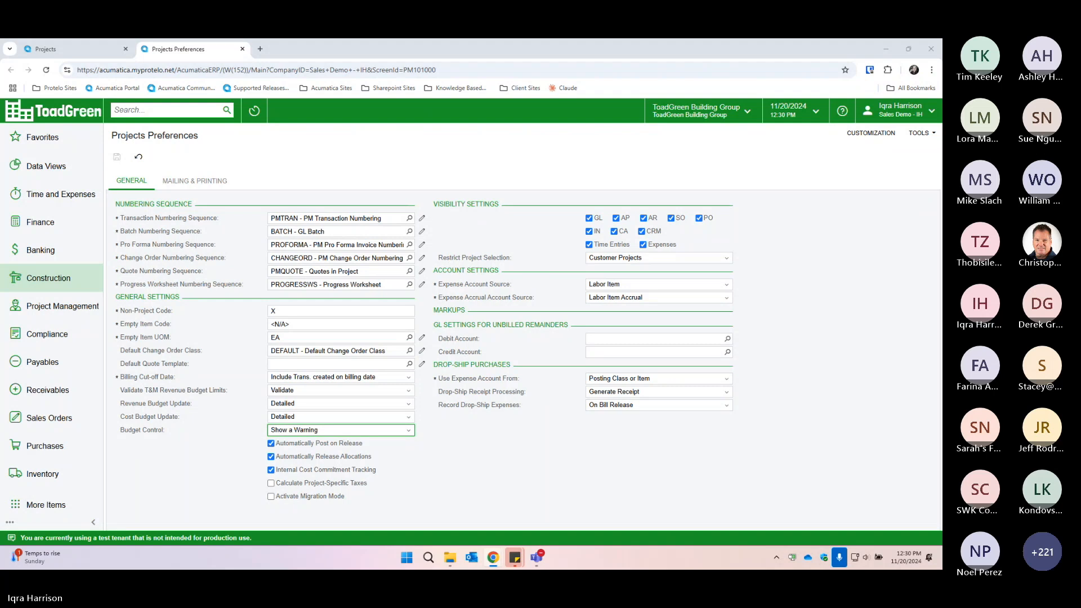
Step: Bring up the East Orange Office permits bill for project PI-004, save it, and inspect the budget warning on its line
left_click_drag(693, 49, 376, 48)
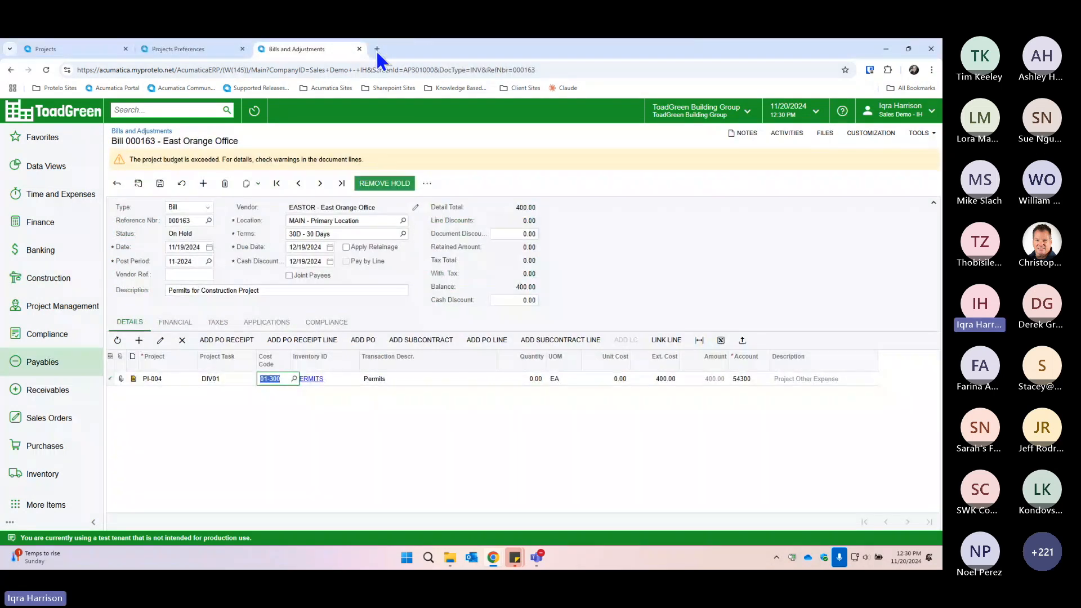
left_click(160, 182)
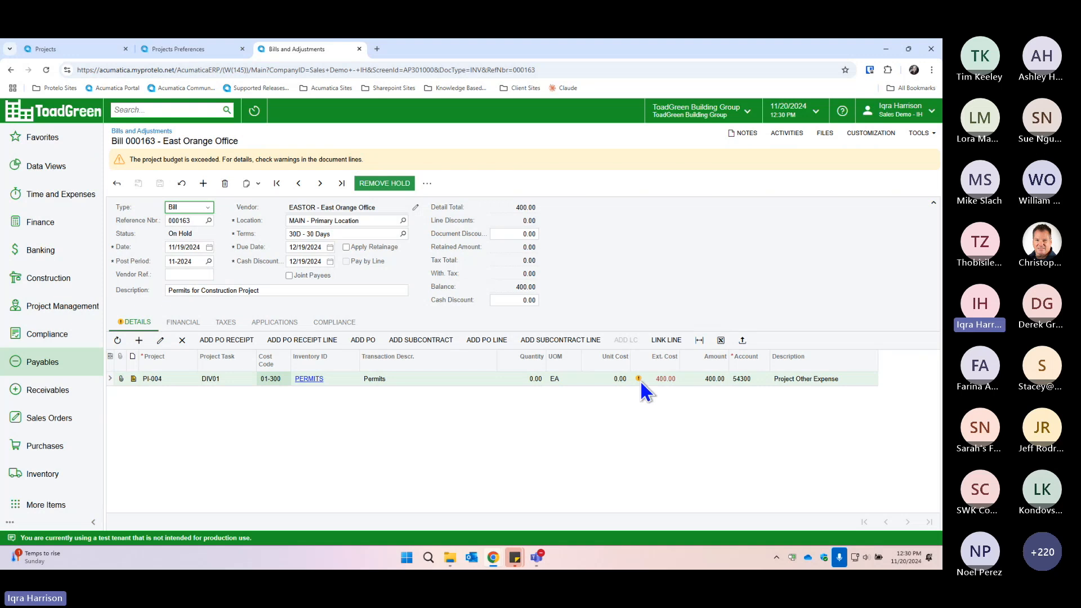
mouse_move(639, 379)
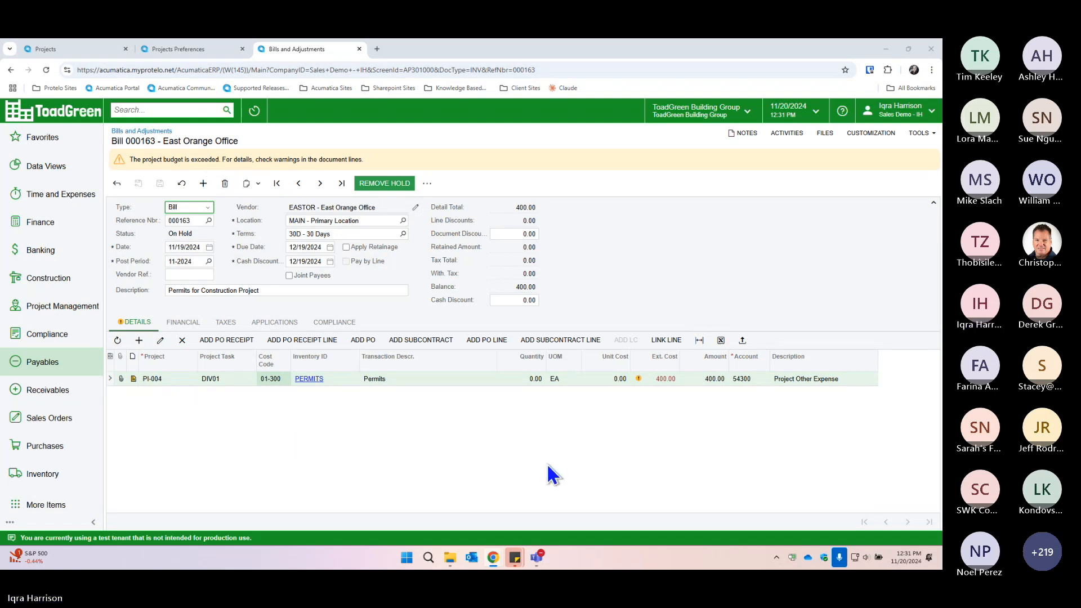
Step: Review the note on the permits bill line and look at the note field for the whole bill
left_click(134, 380)
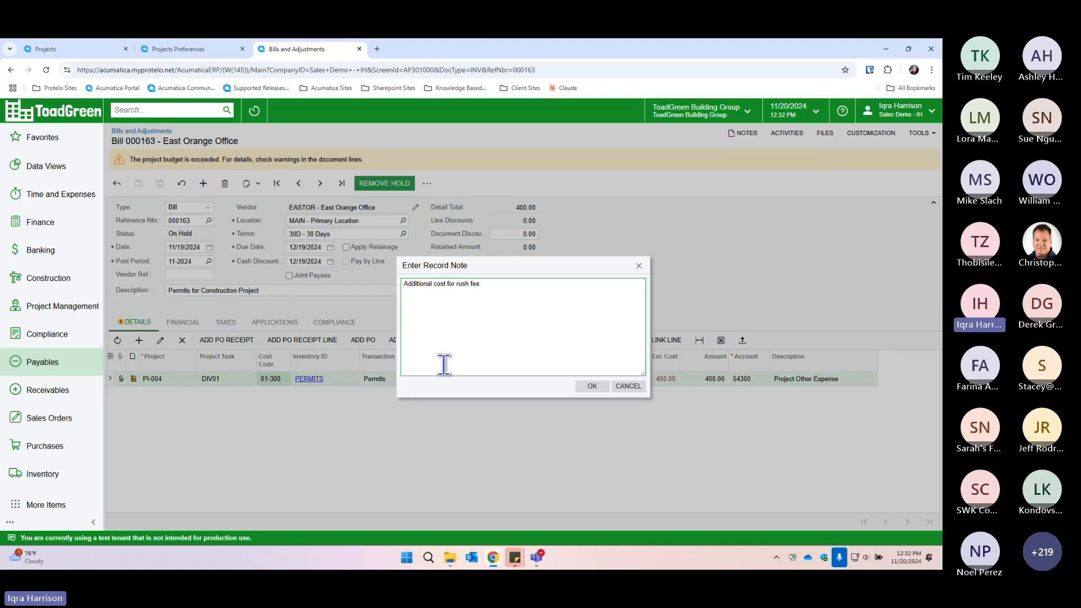
left_click(593, 386)
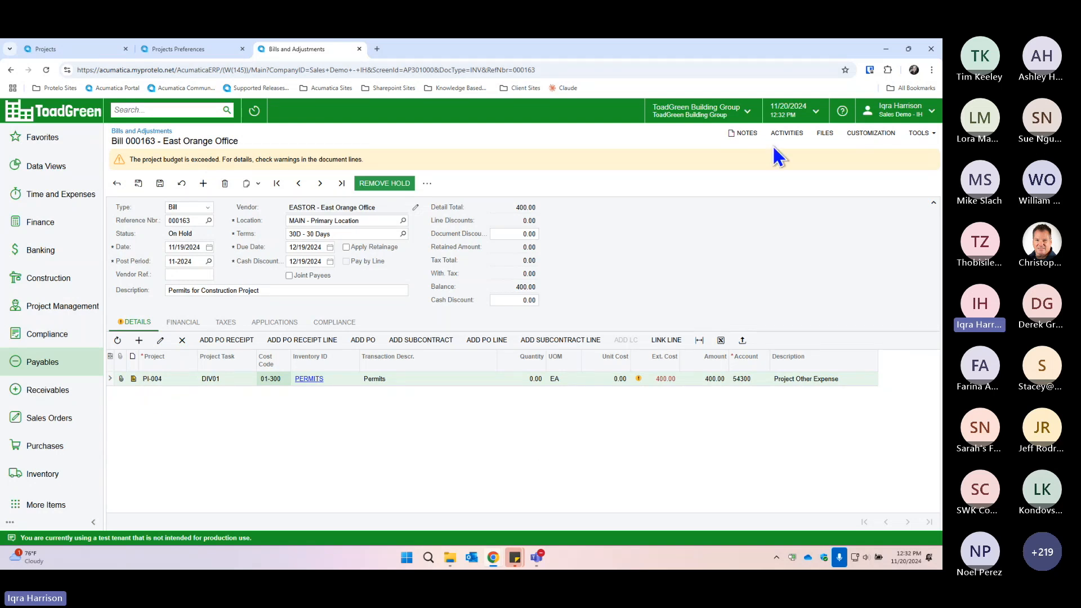
left_click(735, 133)
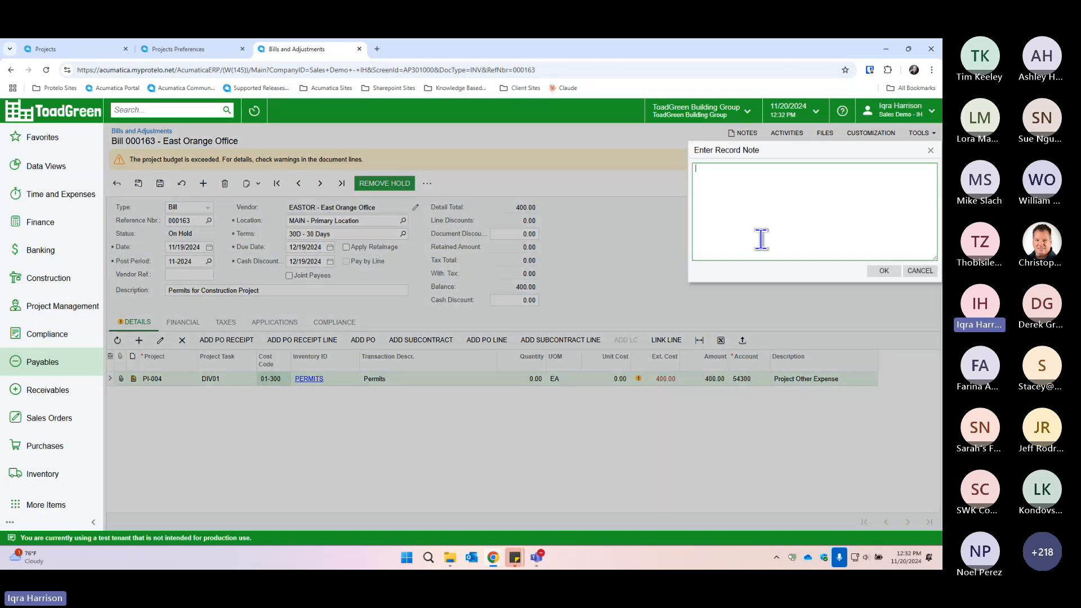
left_click(920, 272)
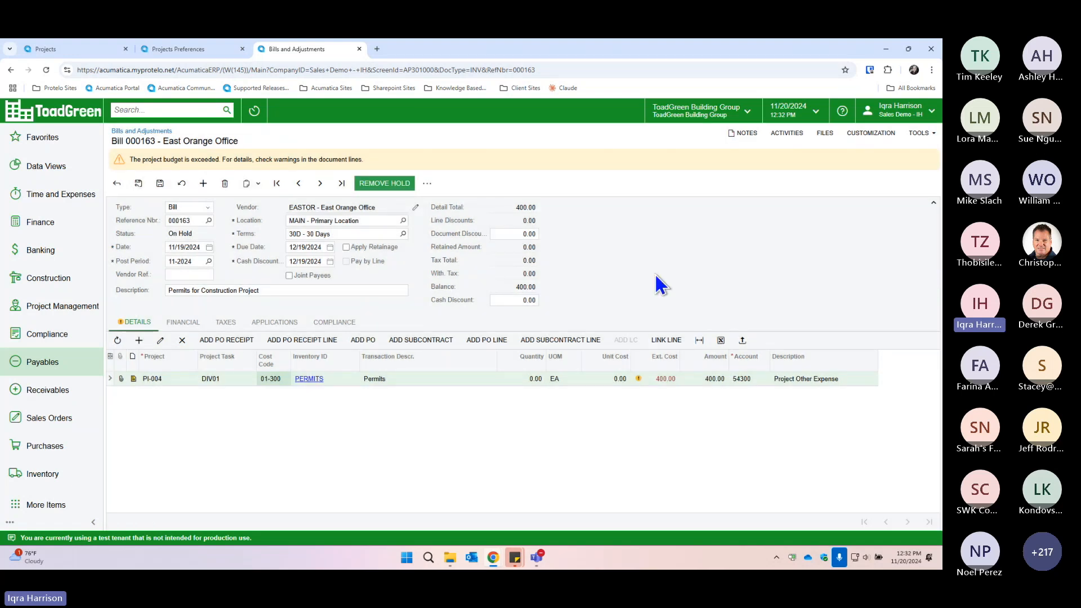
Step: Save the permits bill, remove its hold, and release it
left_click(161, 184)
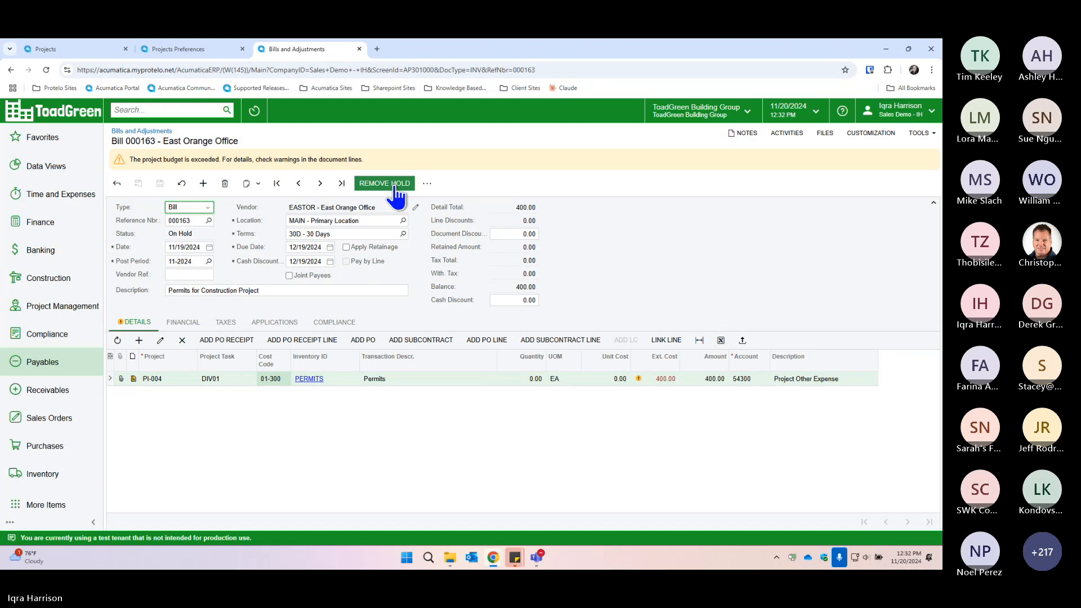
left_click(394, 189)
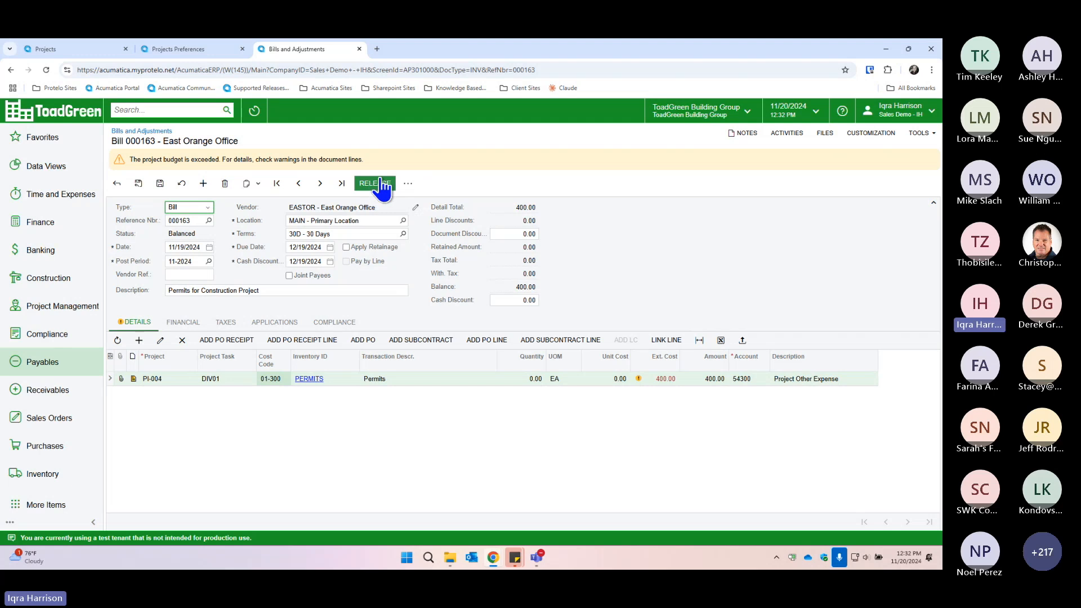
left_click(381, 188)
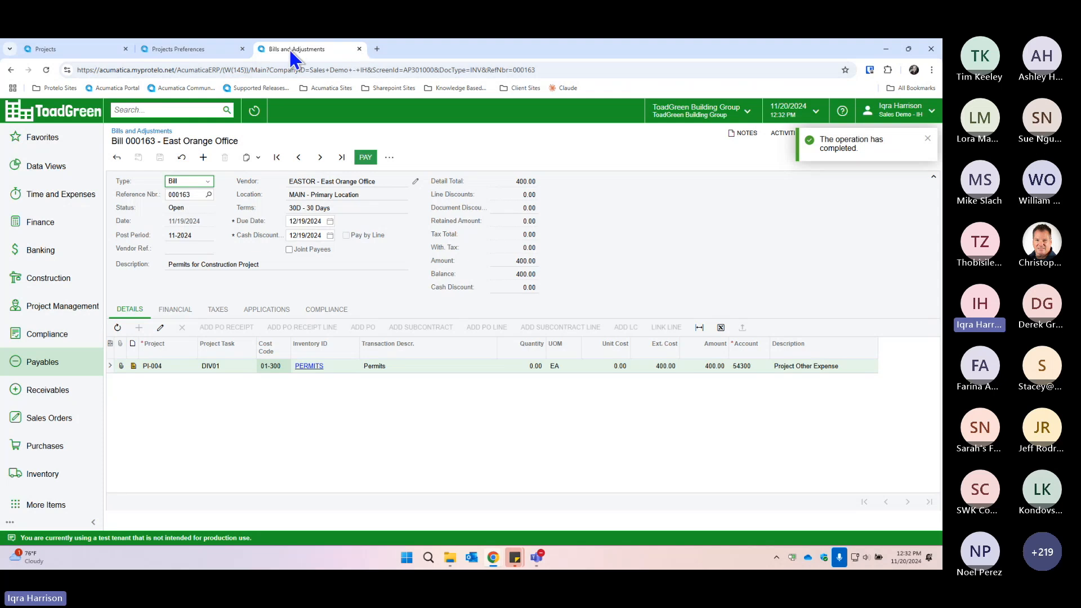
Step: Return to project PI-004, refresh it, and examine the Permits line in the cost budget and the other project expenses in the balances
left_click(359, 49)
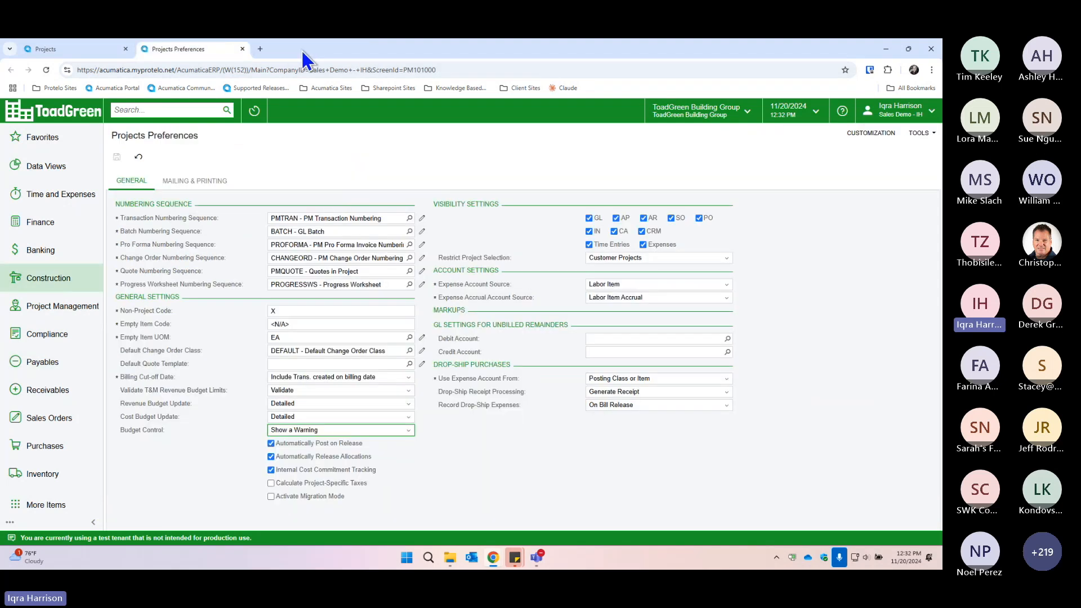
left_click(243, 49)
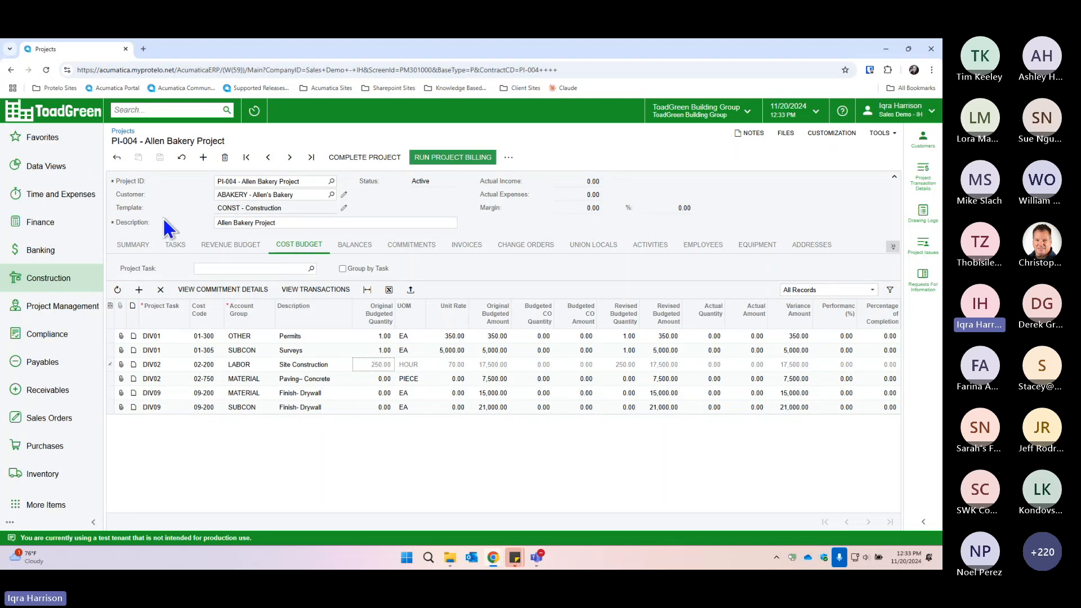
left_click(183, 163)
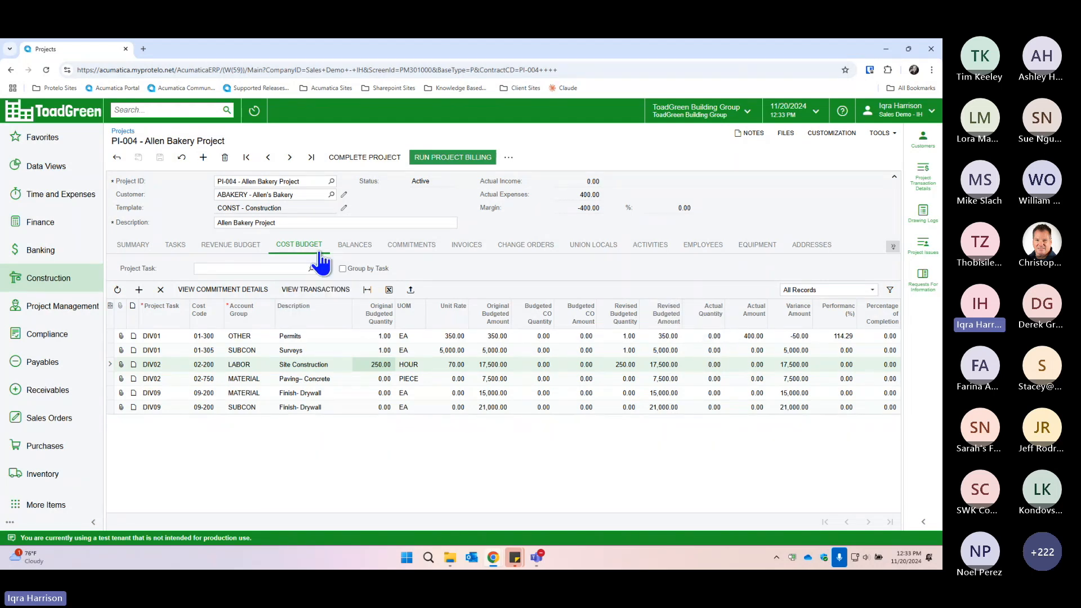
left_click(318, 336)
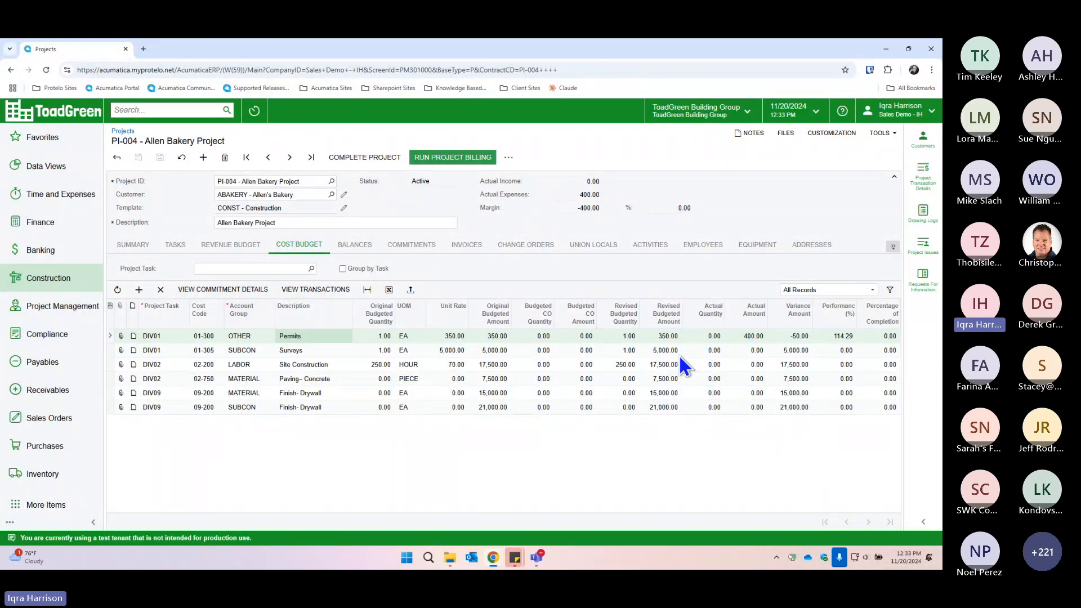
left_click(355, 246)
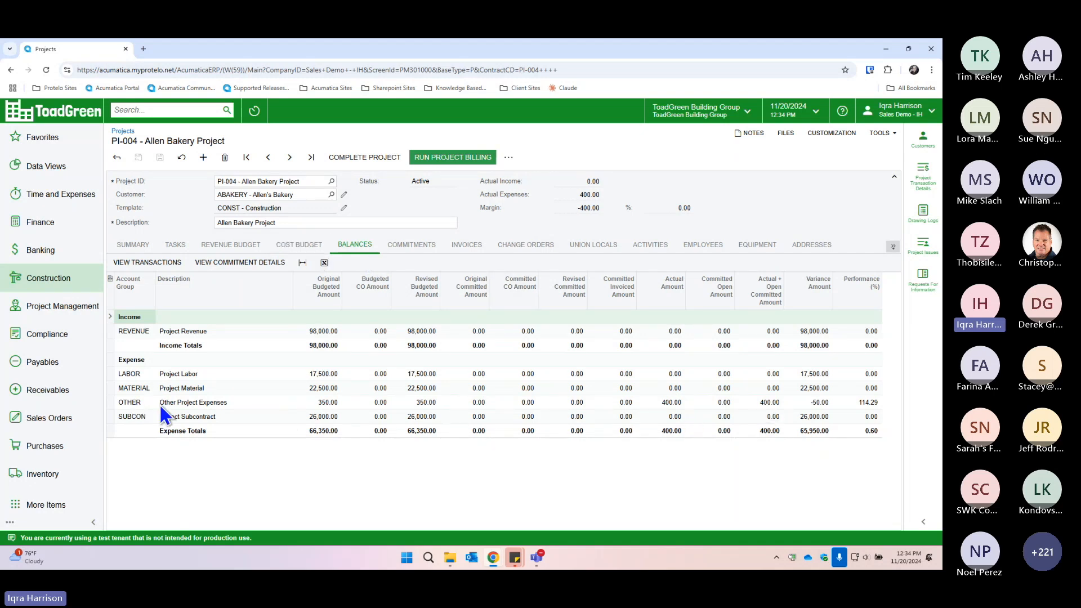
left_click(664, 406)
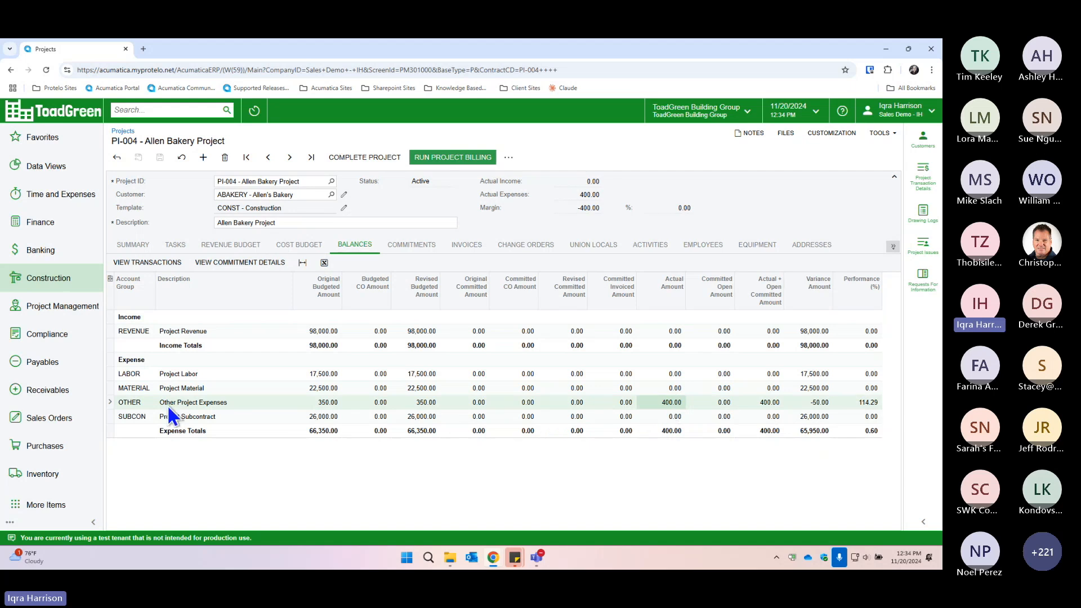
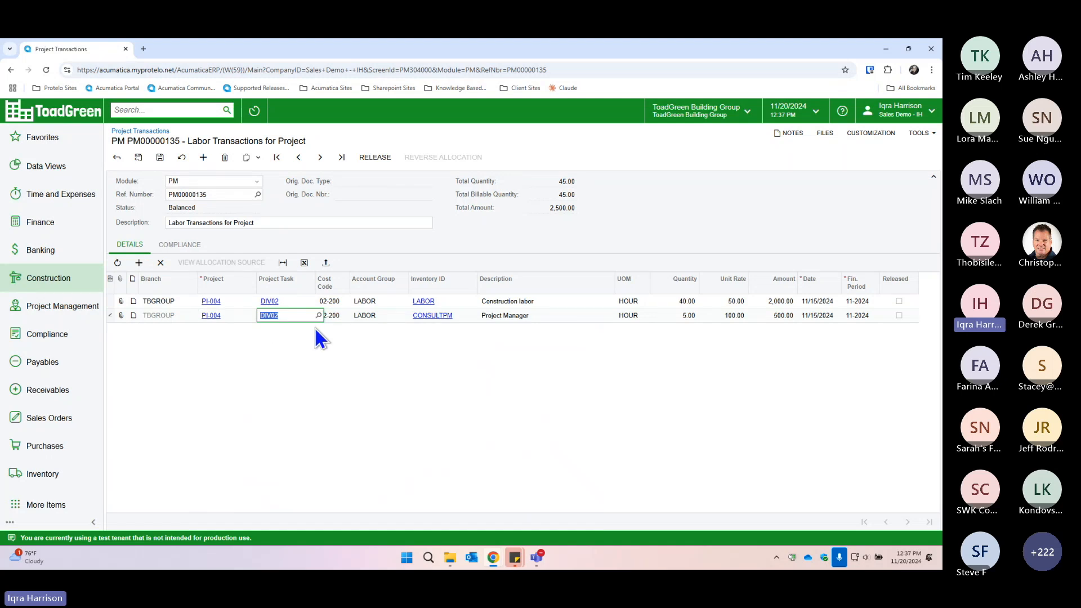
Step: Release the labor transactions entered for project PI-004
left_click(366, 163)
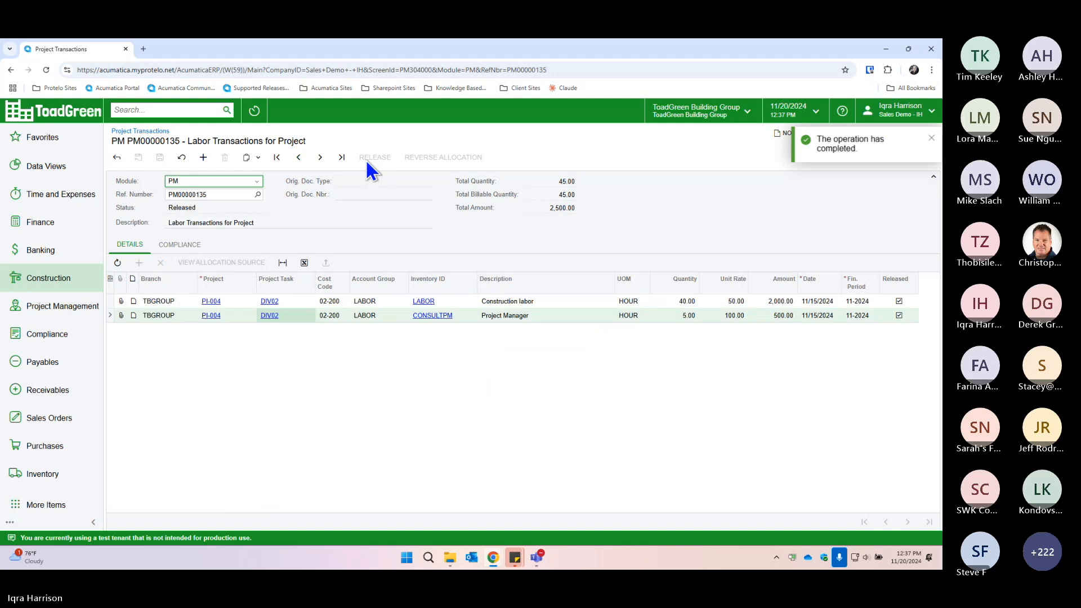
Step: Reassign the balanced inventory issue of concrete blocks to project PI-004 and release it
left_click(77, 474)
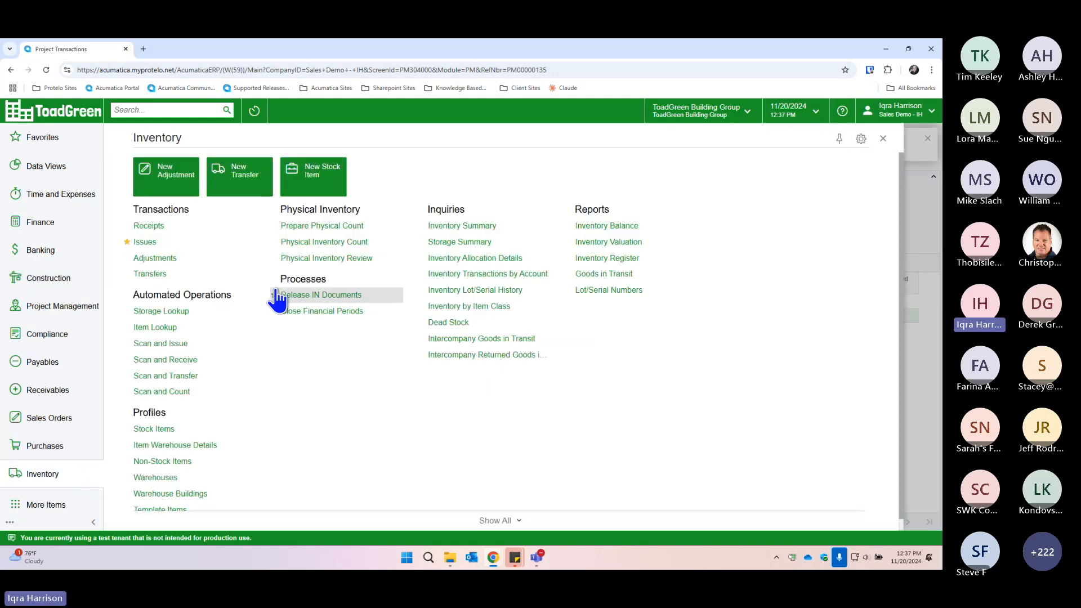
left_click(154, 243)
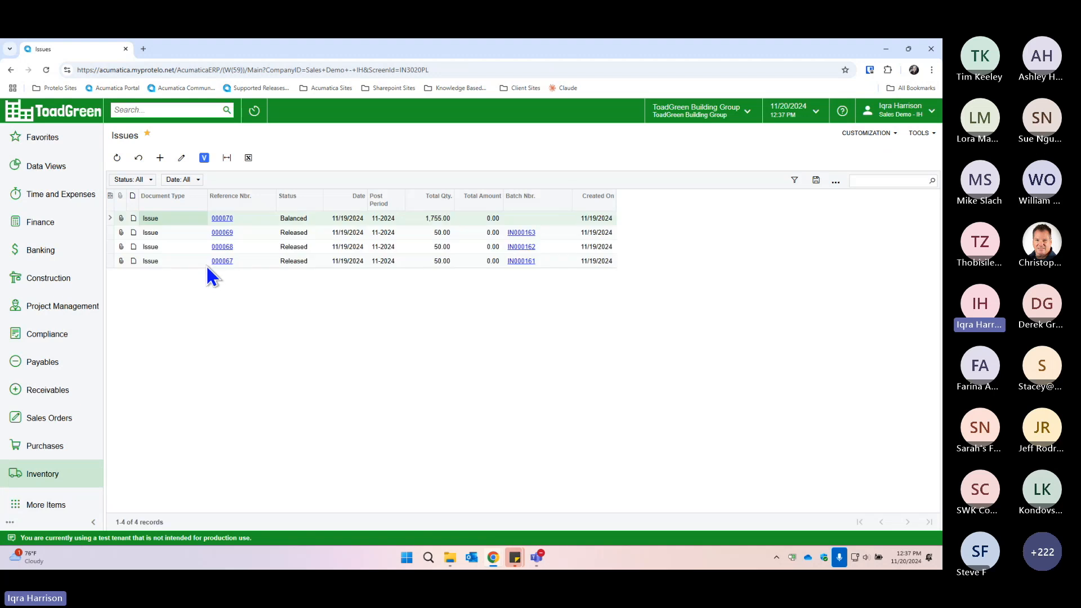
left_click(224, 220)
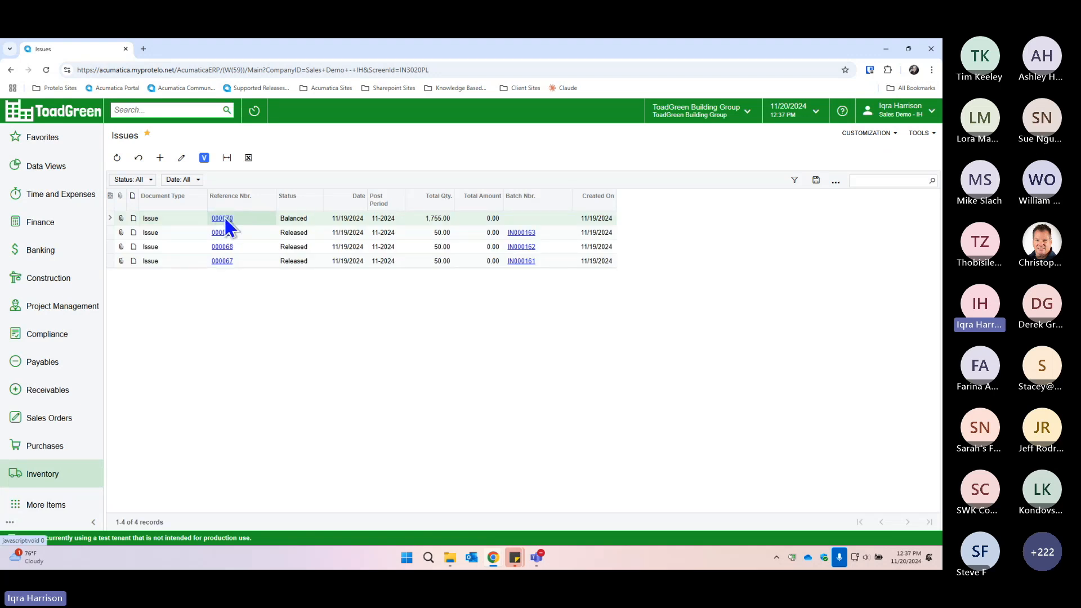
left_click(224, 218)
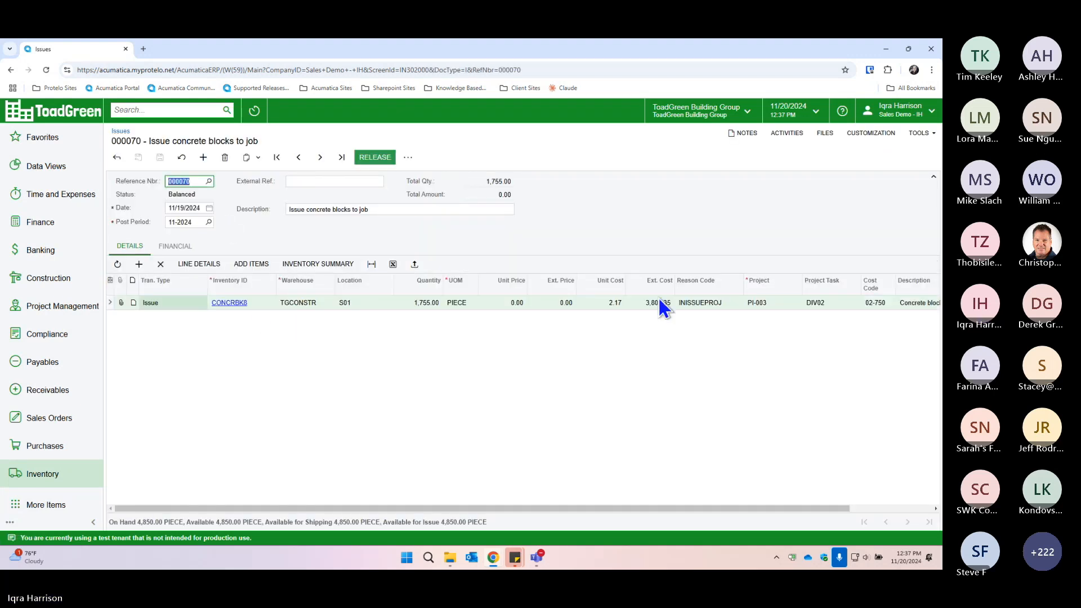
left_click(789, 303)
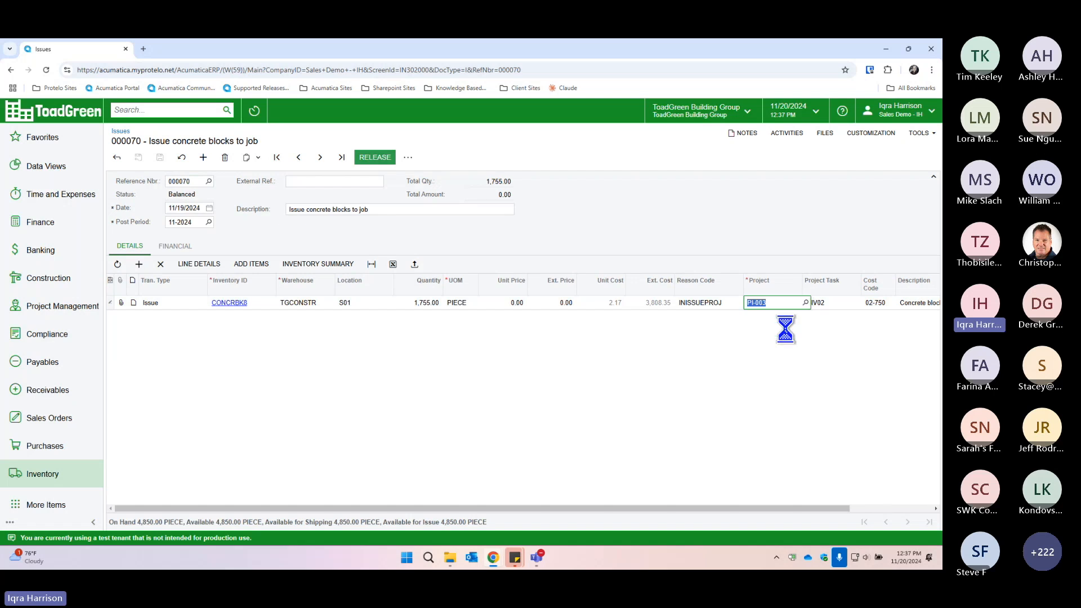
left_click(597, 404)
left_click(578, 353)
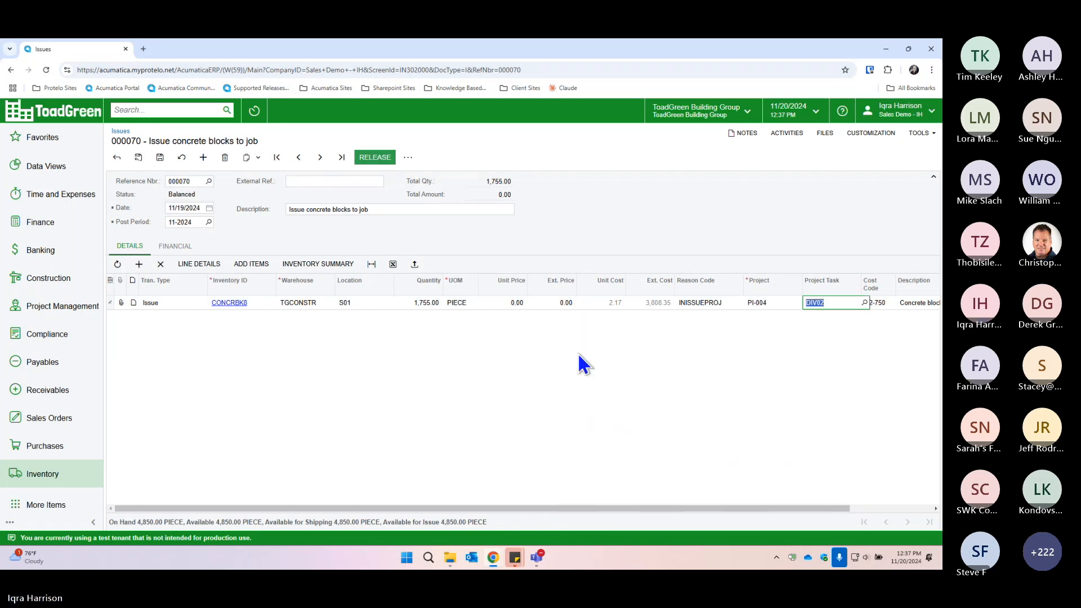
left_click(380, 159)
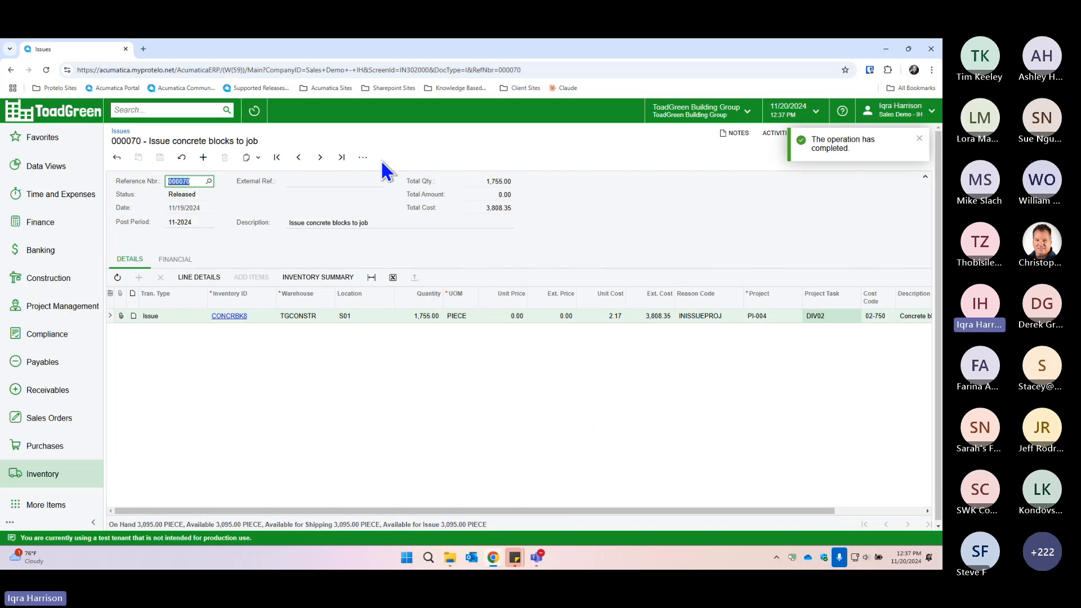
Step: Open the balanced Cornerstone Concrete subcontract bill and reassign its subcontractor work line to project PI-004
left_click(56, 363)
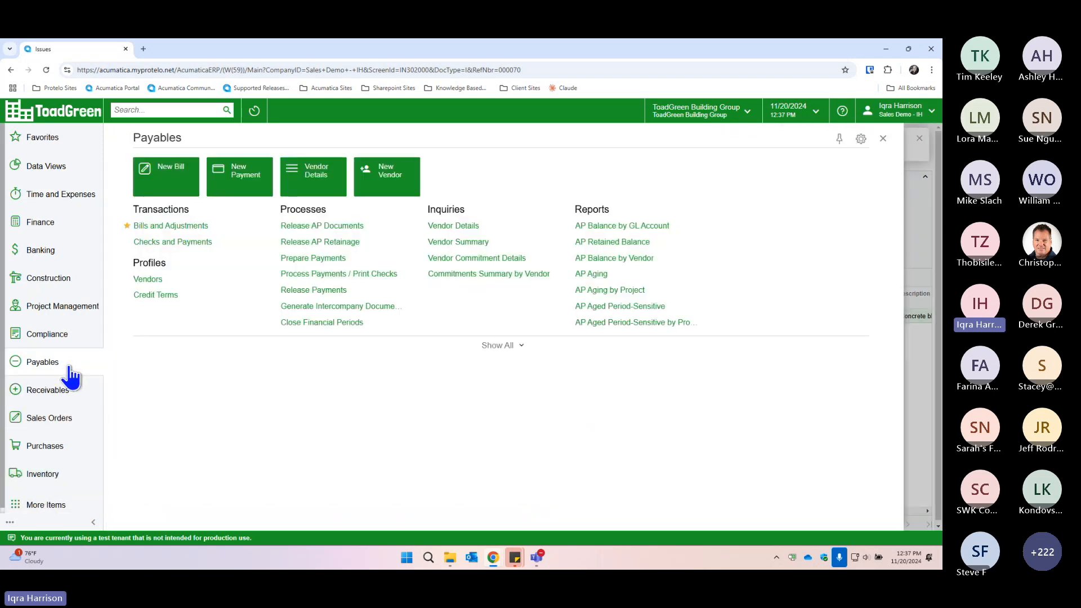
left_click(169, 226)
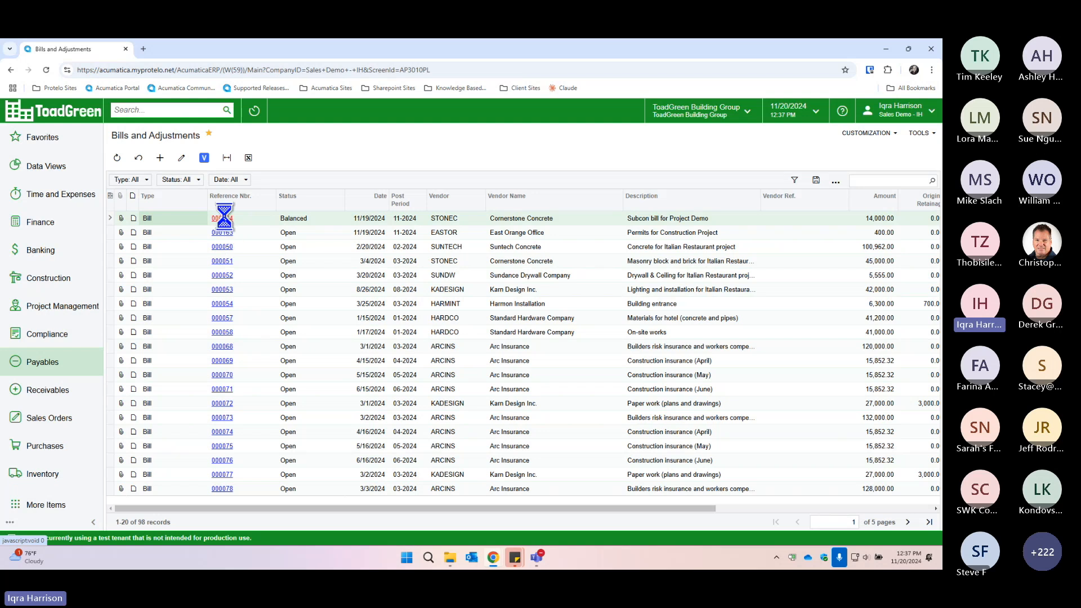
left_click(222, 232)
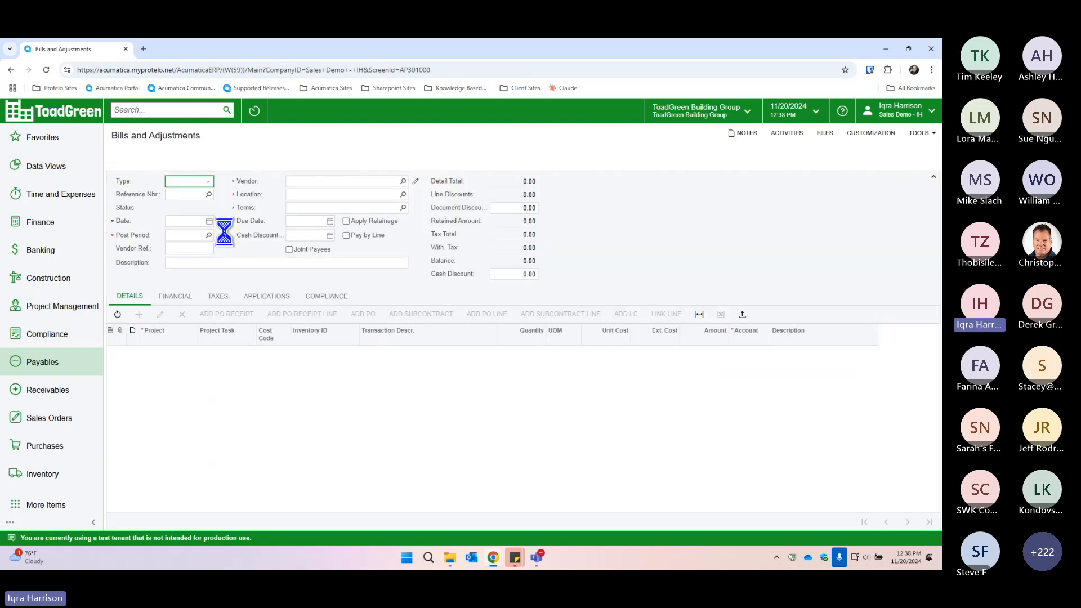
left_click(189, 378)
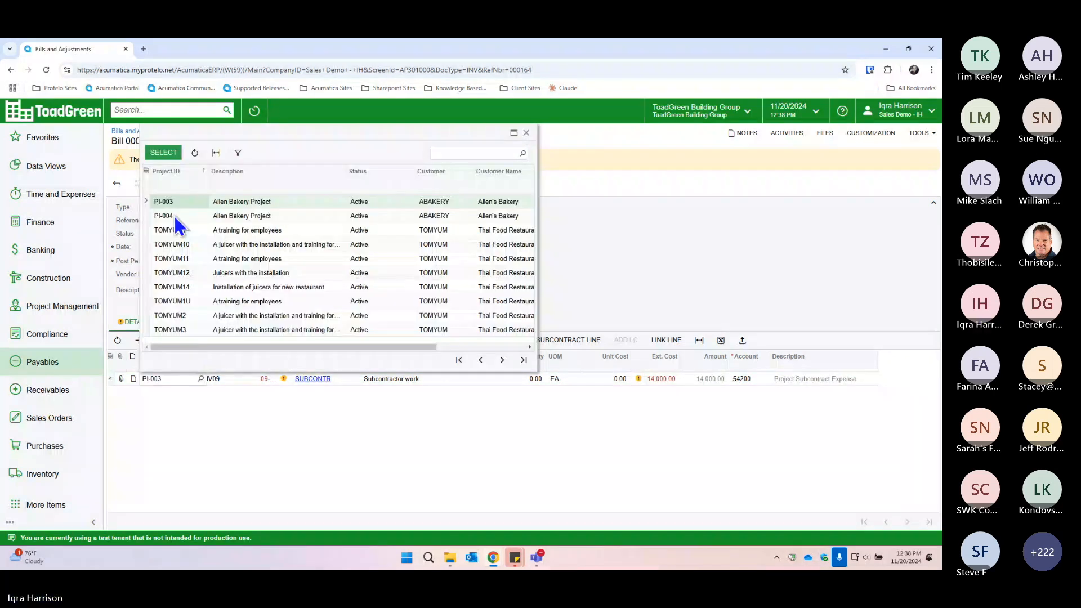
left_click(174, 215)
left_click(165, 154)
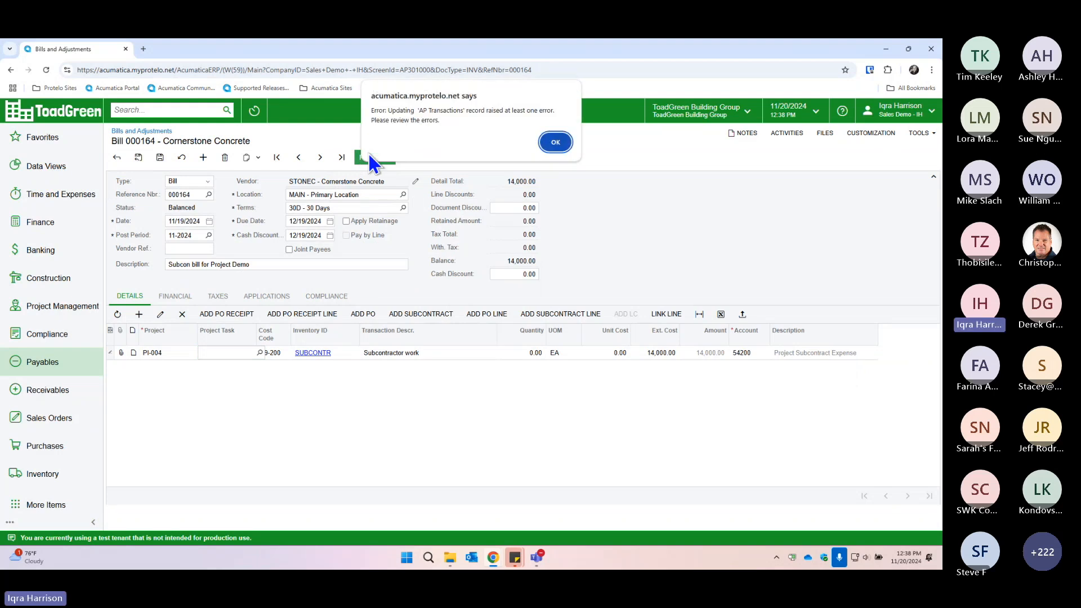
Step: Dismiss the error, set the bill line's project task to DIV09, and release the bill
left_click(555, 142)
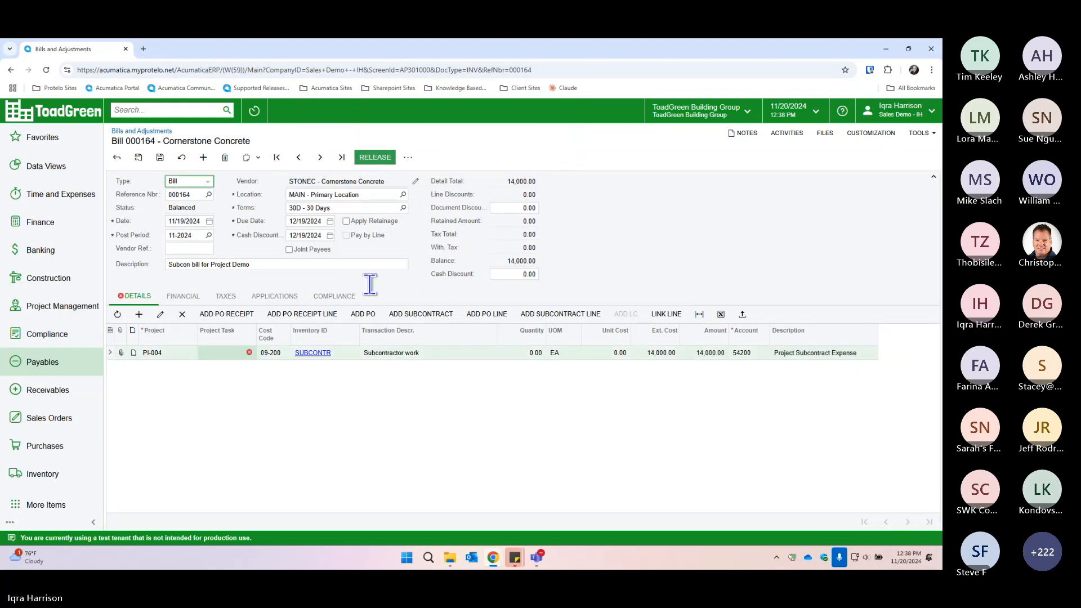
left_click(249, 353)
left_click(260, 352)
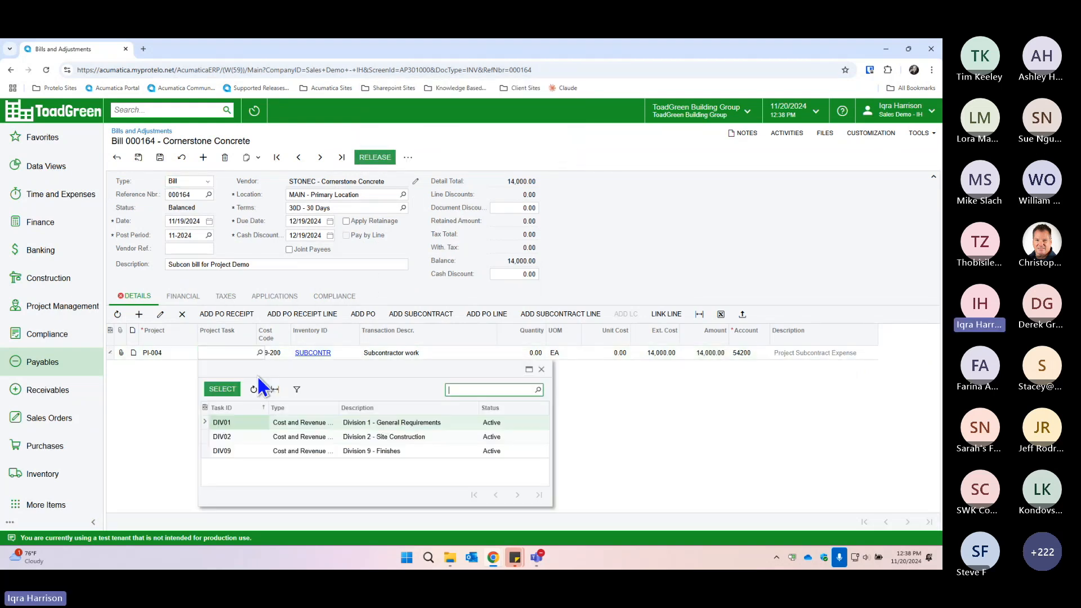
left_click(233, 444)
left_click(231, 392)
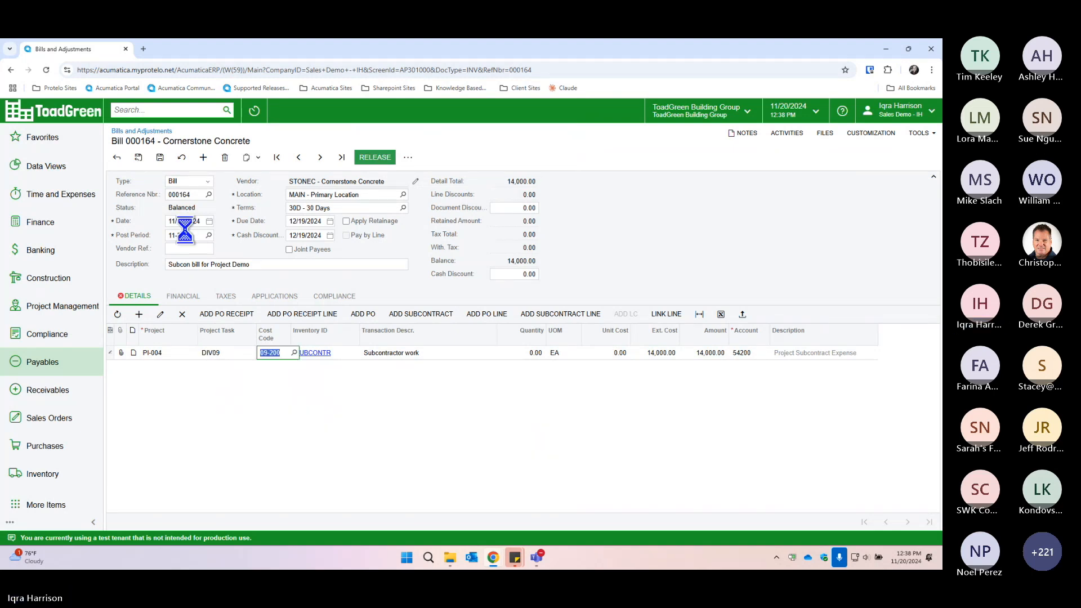
left_click(364, 151)
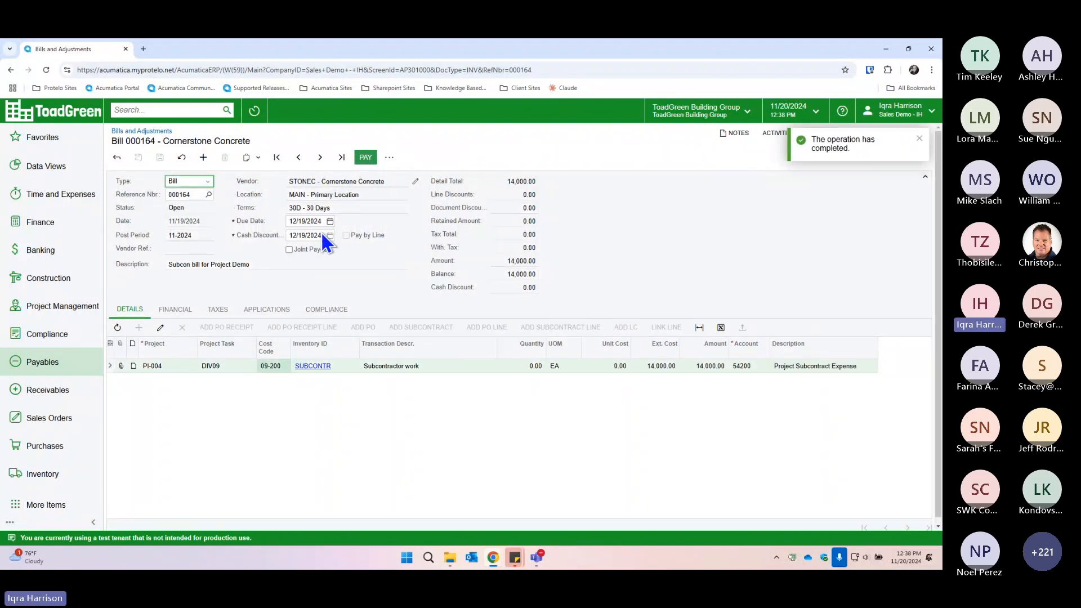
Step: Return to project PI-004 through the ToadGreen projects list and examine its balances by account group
left_click(86, 290)
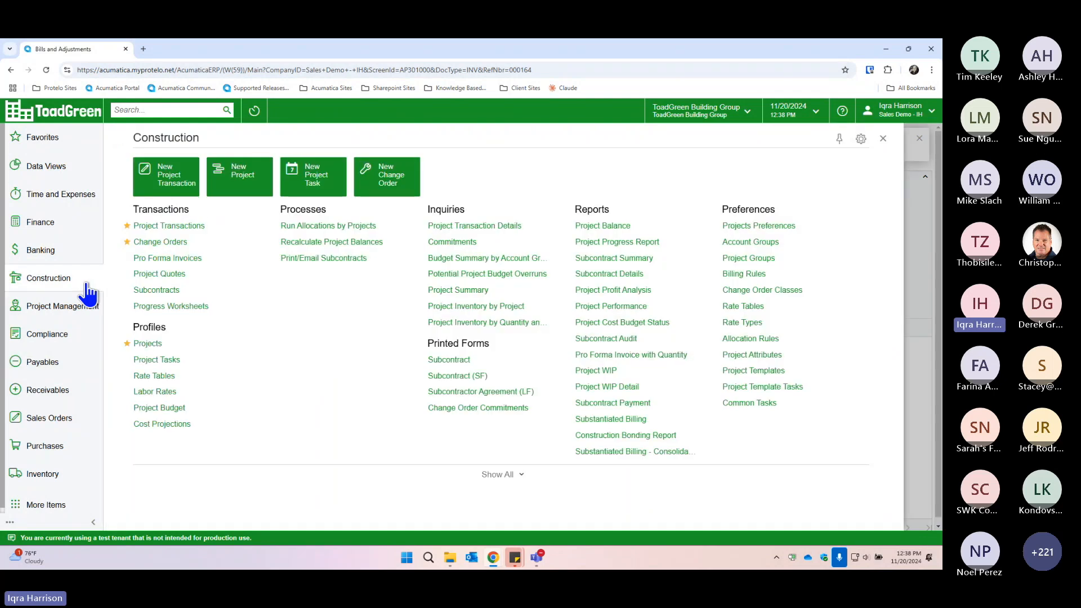
left_click(152, 345)
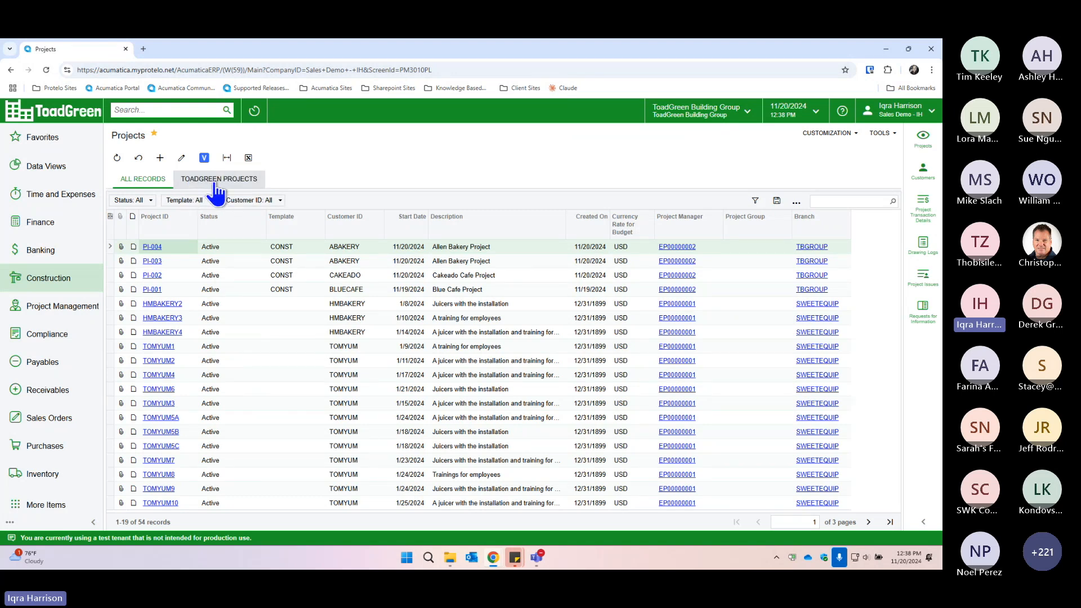
left_click(216, 180)
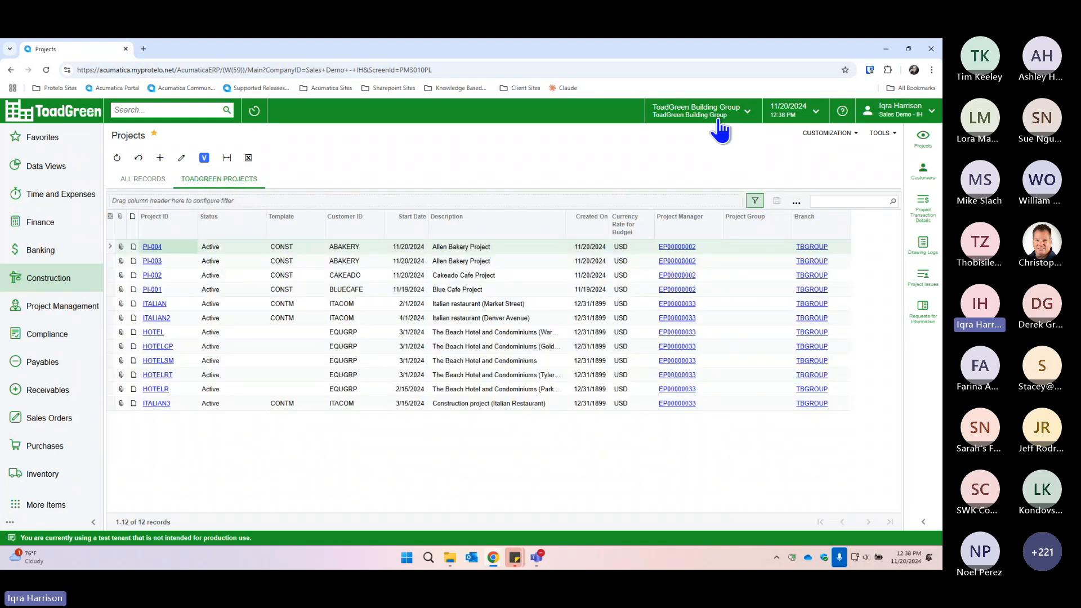
left_click(152, 246)
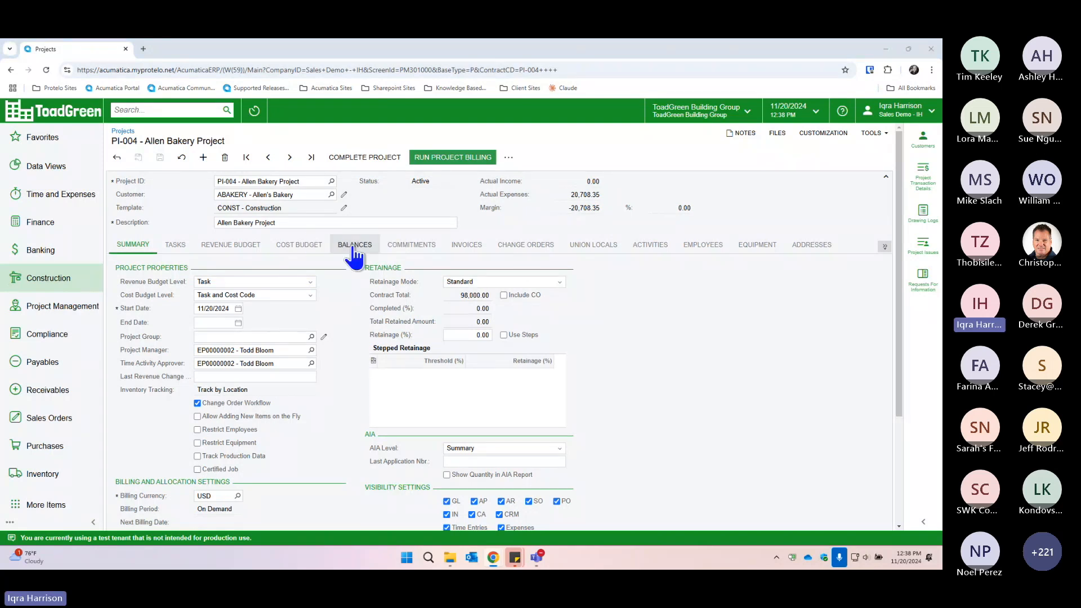
left_click(354, 246)
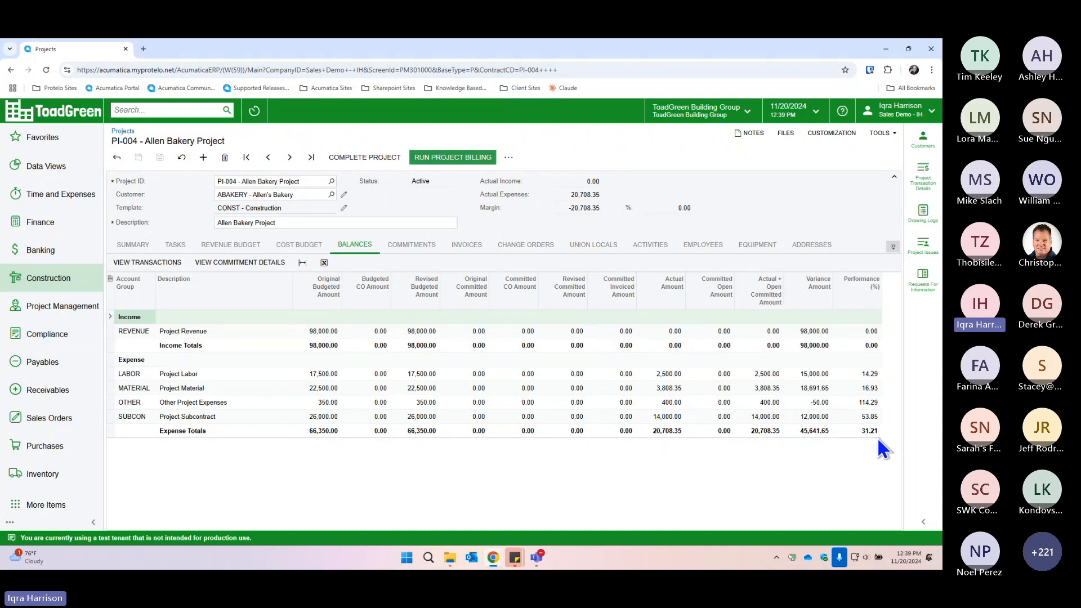
Step: Examine the actual amounts, variances and performance of the cost budget lines in project PI-004
left_click(314, 248)
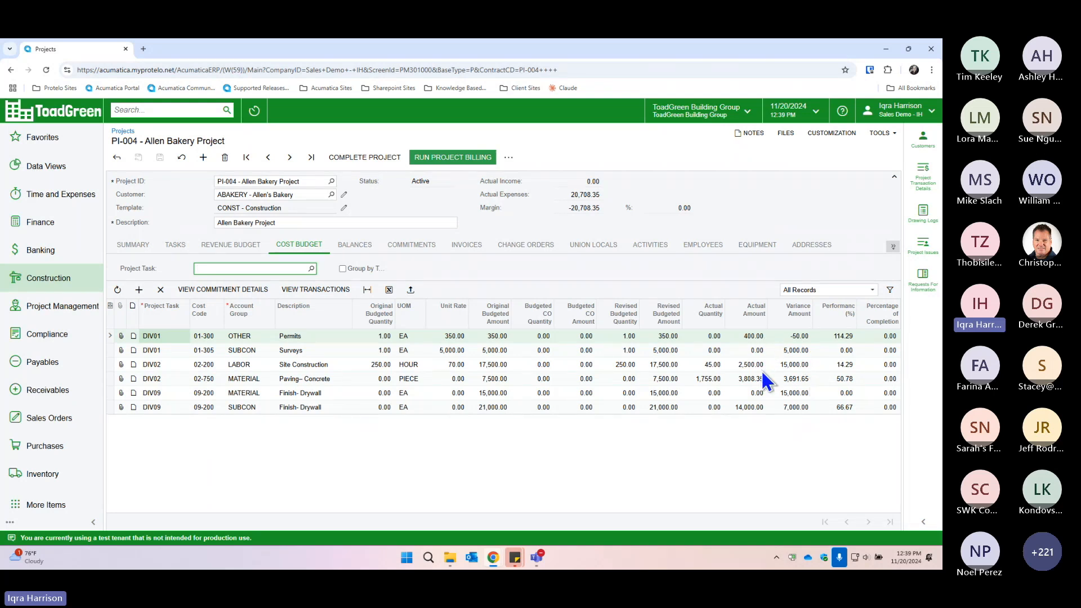
left_click(756, 352)
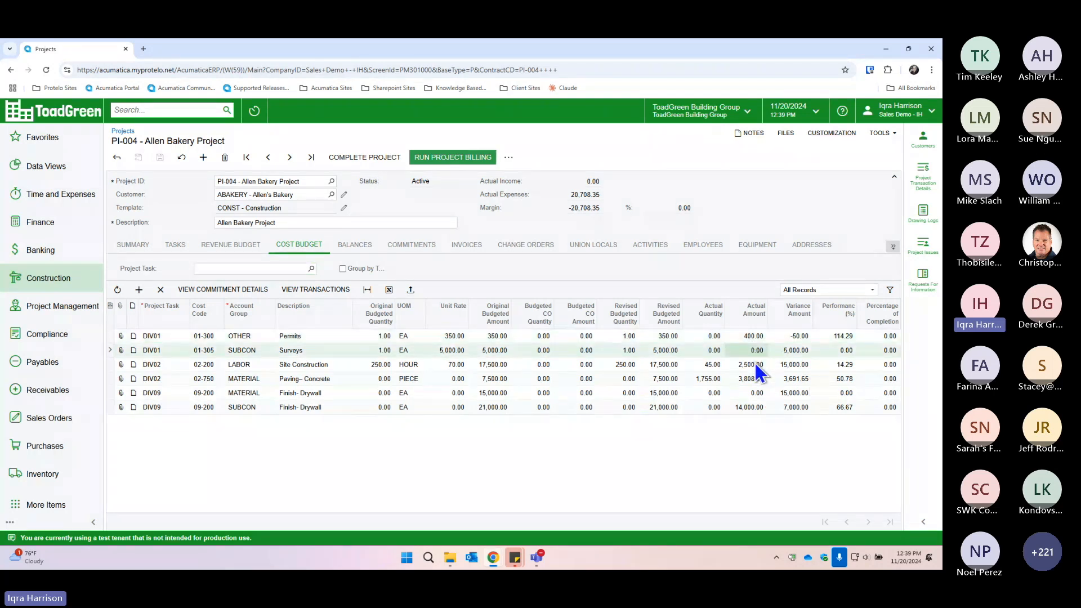
left_click(758, 397)
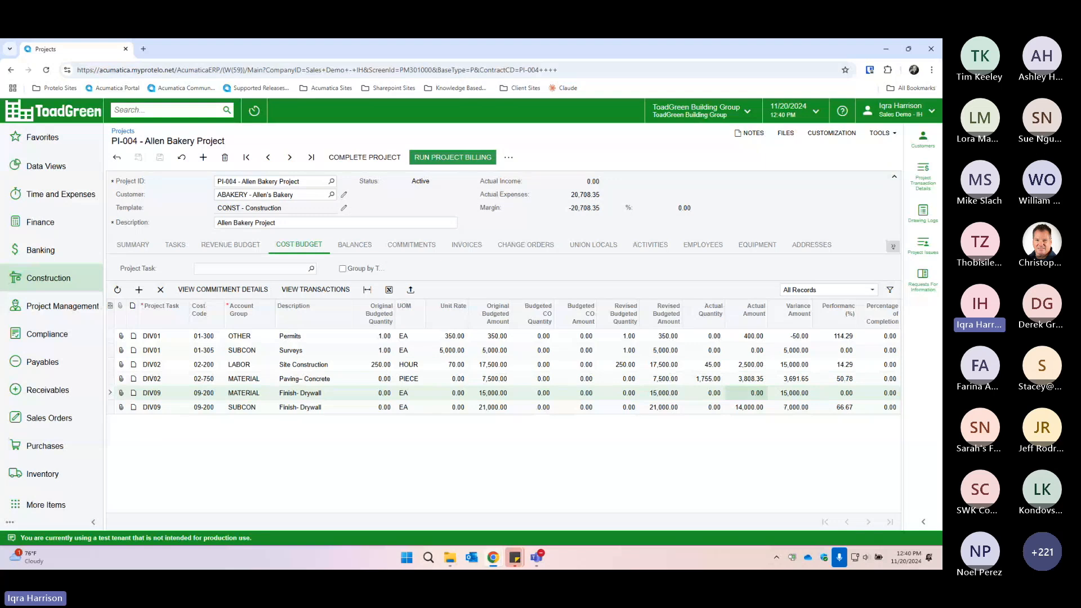
Step: Show all Construction workspace items and mark the Budget Details inquiry as a favorite
left_click(73, 282)
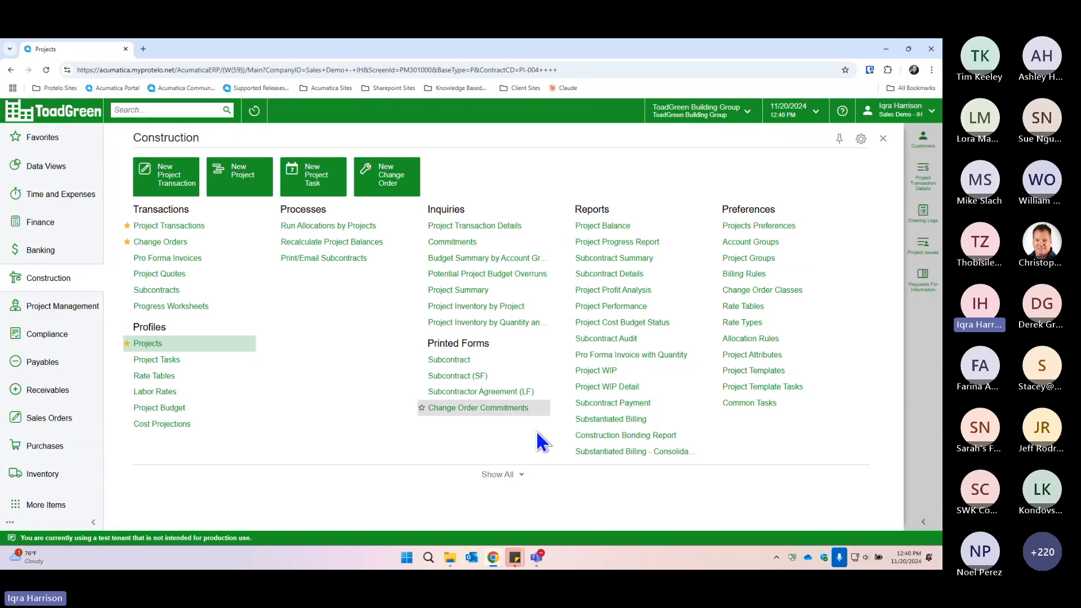
left_click(505, 476)
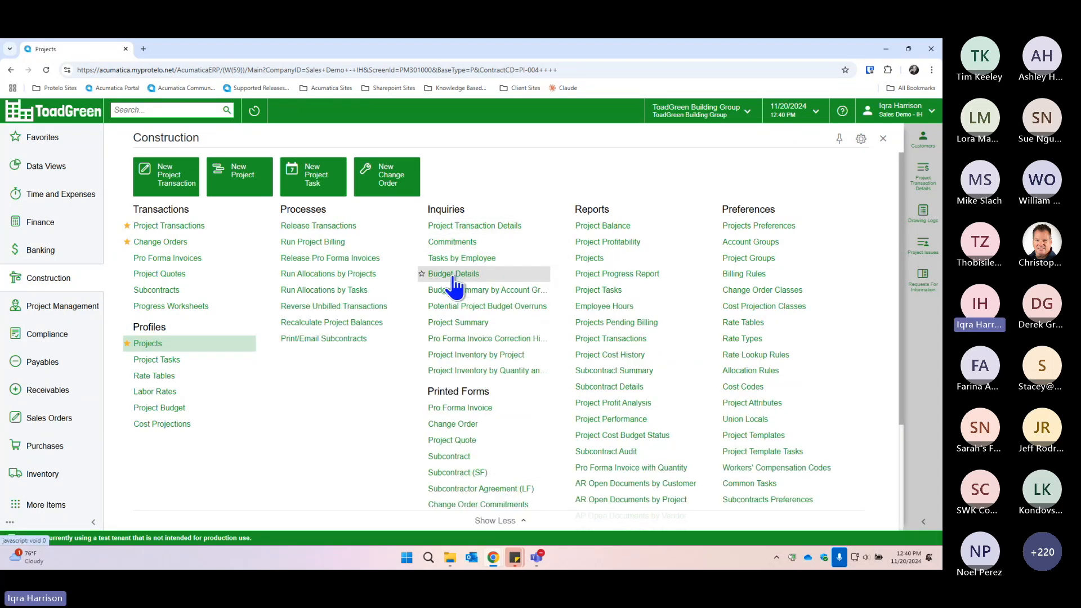
left_click(421, 274)
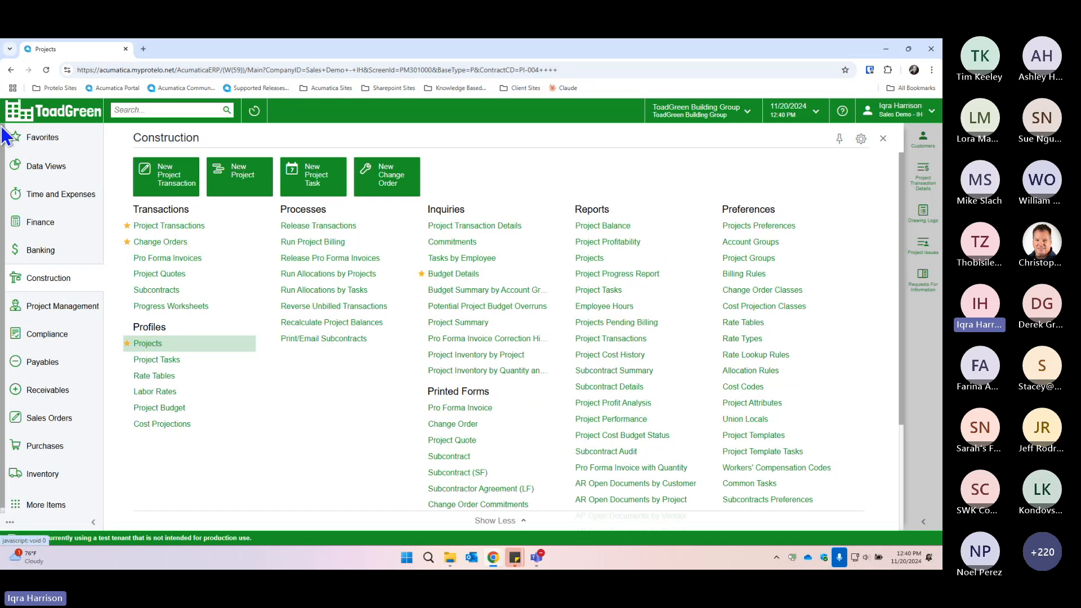
Step: Open the Budget Details inquiry from the favorites and filter it to project PI-004
left_click(43, 139)
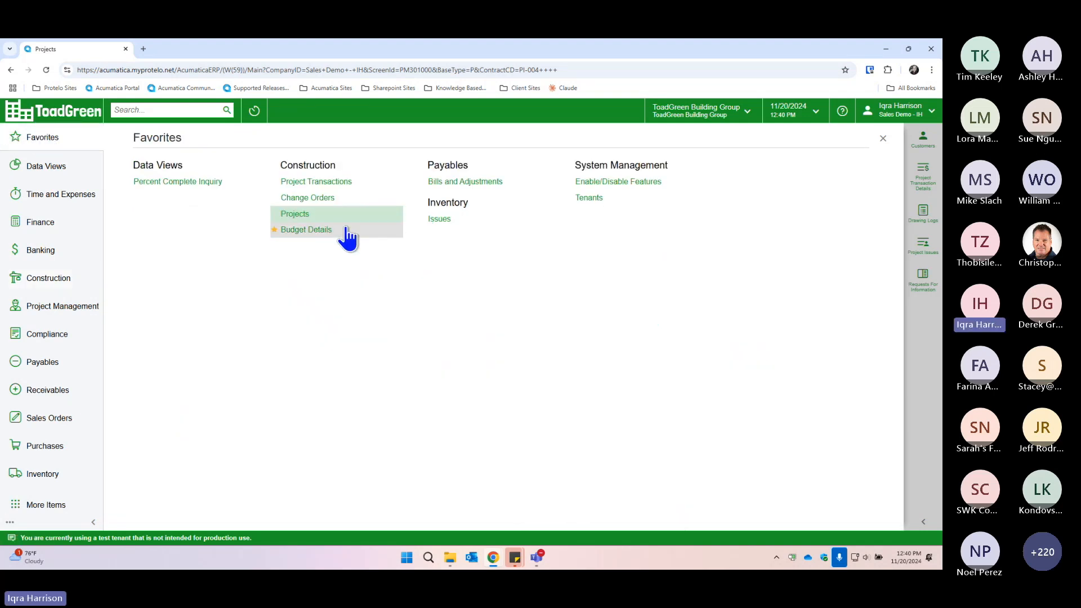
left_click(317, 231)
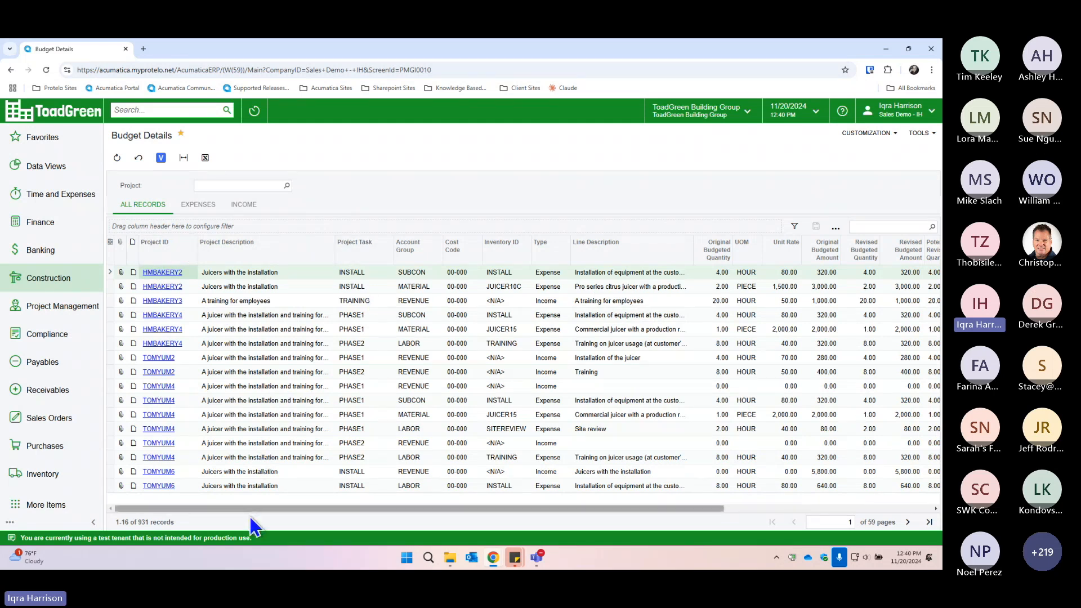
left_click(286, 186)
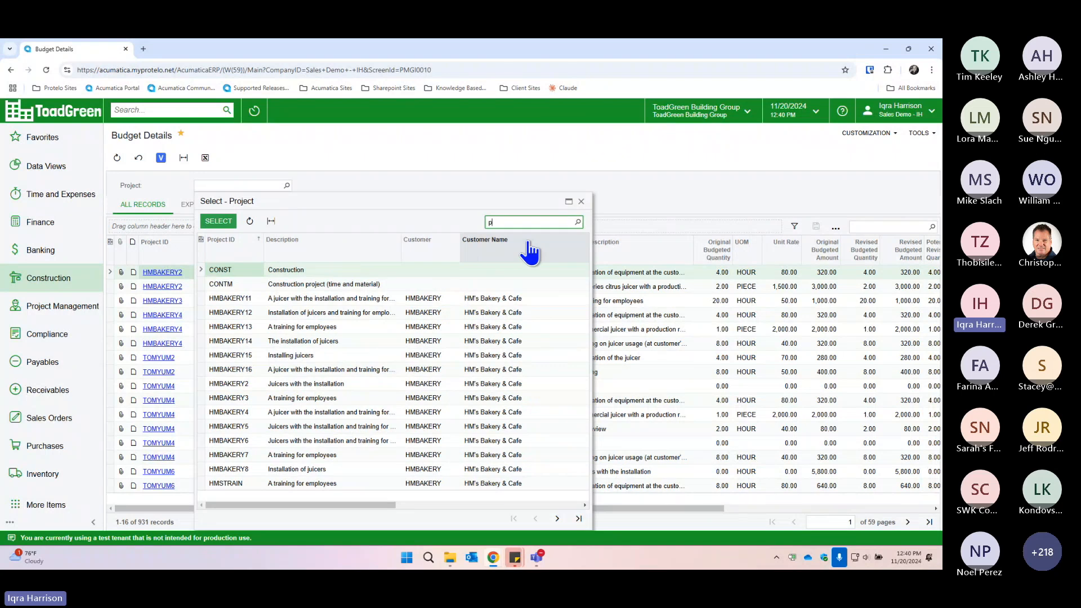
type("pi-004")
left_click(235, 222)
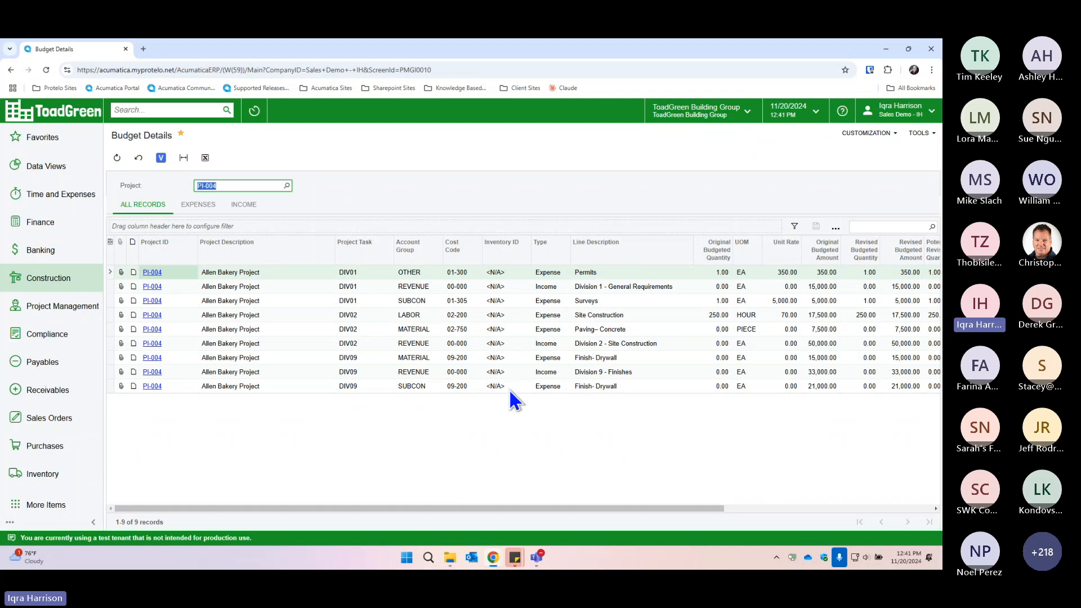
Step: Remove the Inventory ID column from the Budget Details grid
left_click(110, 242)
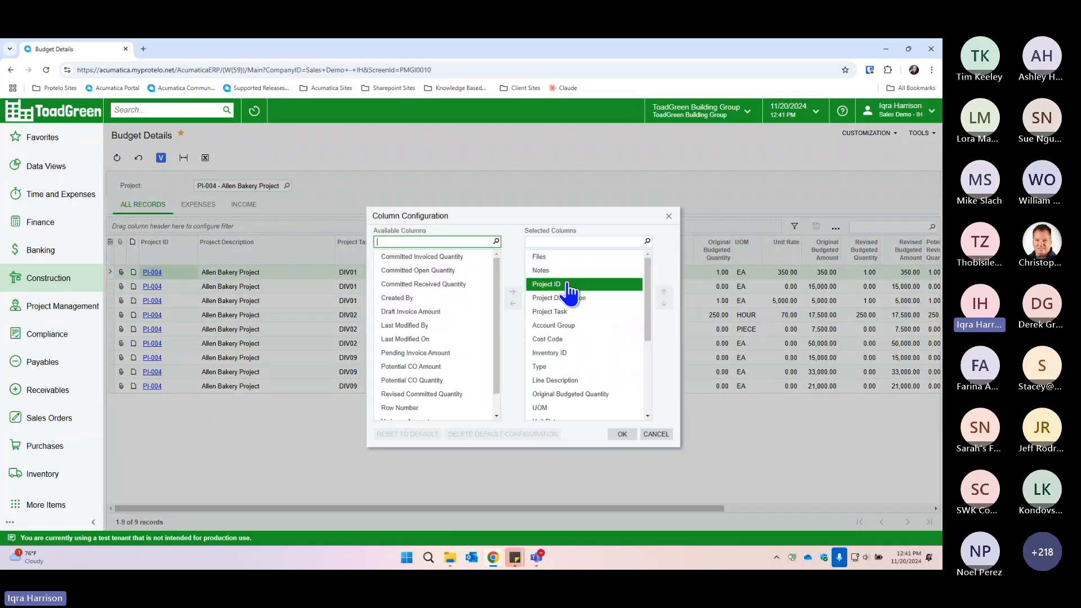
left_click(566, 325)
left_click(569, 339)
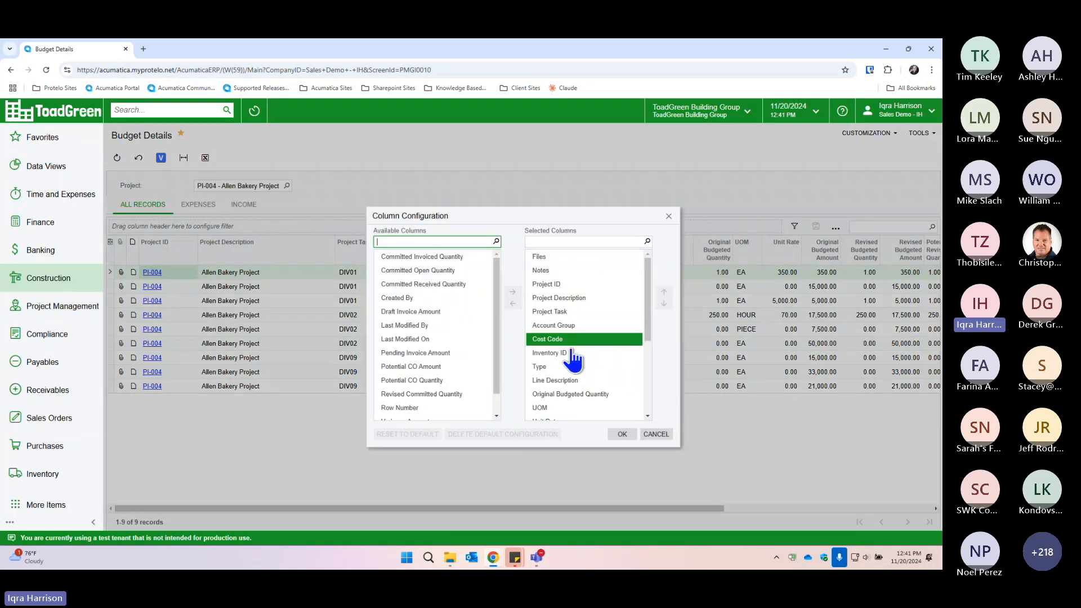
left_click(569, 353)
left_click(512, 304)
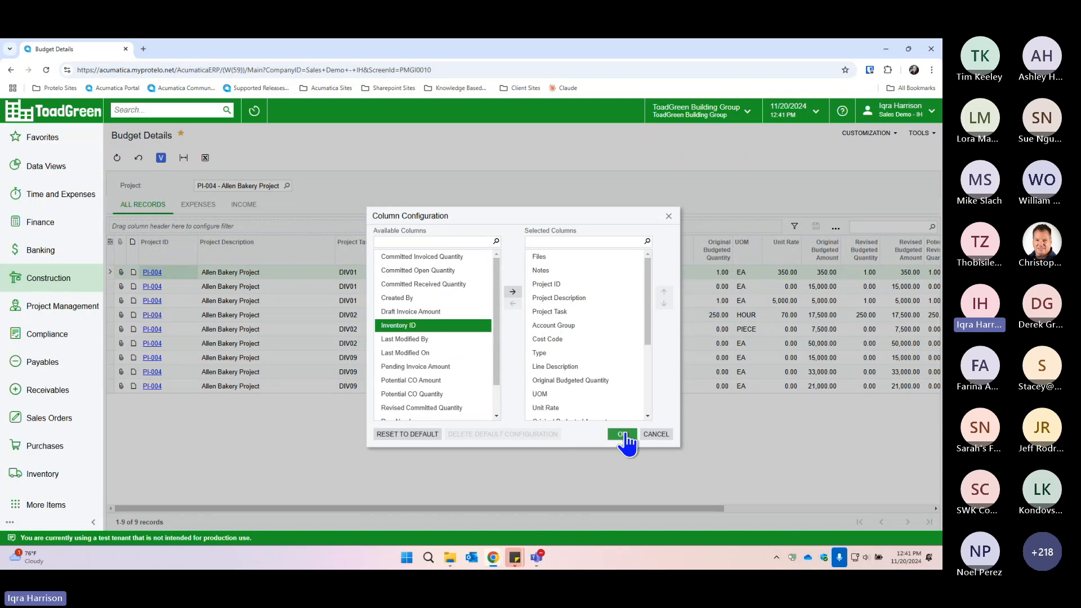
left_click(623, 434)
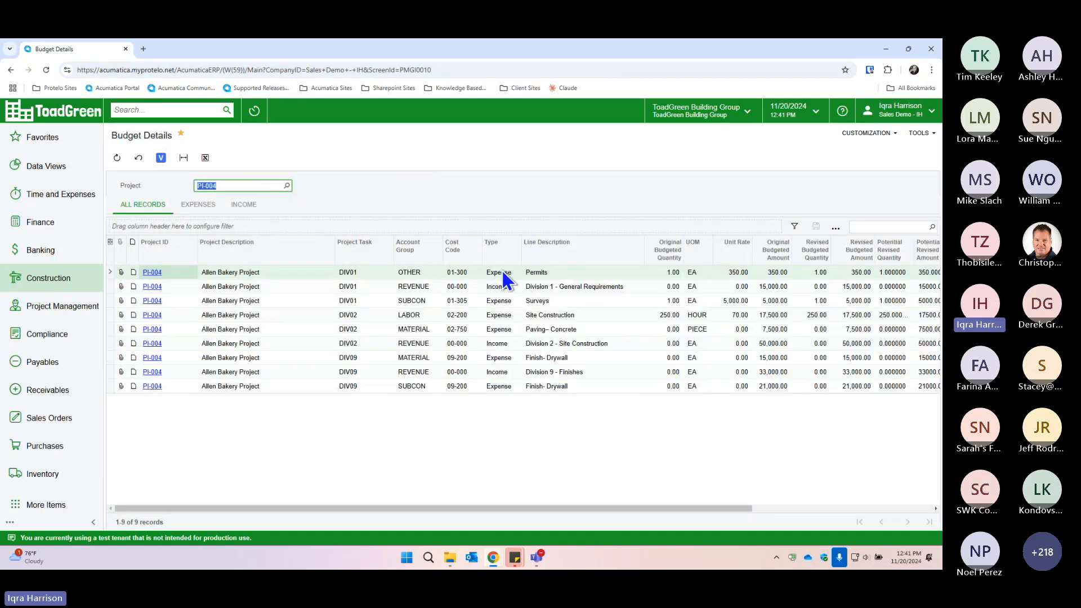
Step: Examine the remaining budget columns for PI-004, including the expense-only and income-only views
left_click(734, 510)
left_click_drag(733, 512, 871, 509)
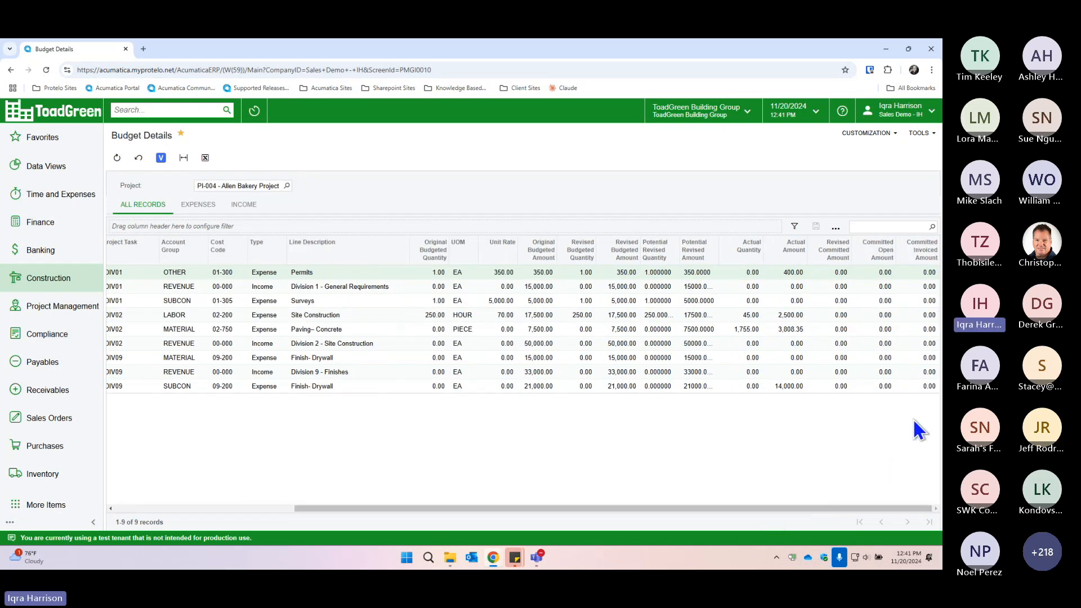
left_click(211, 207)
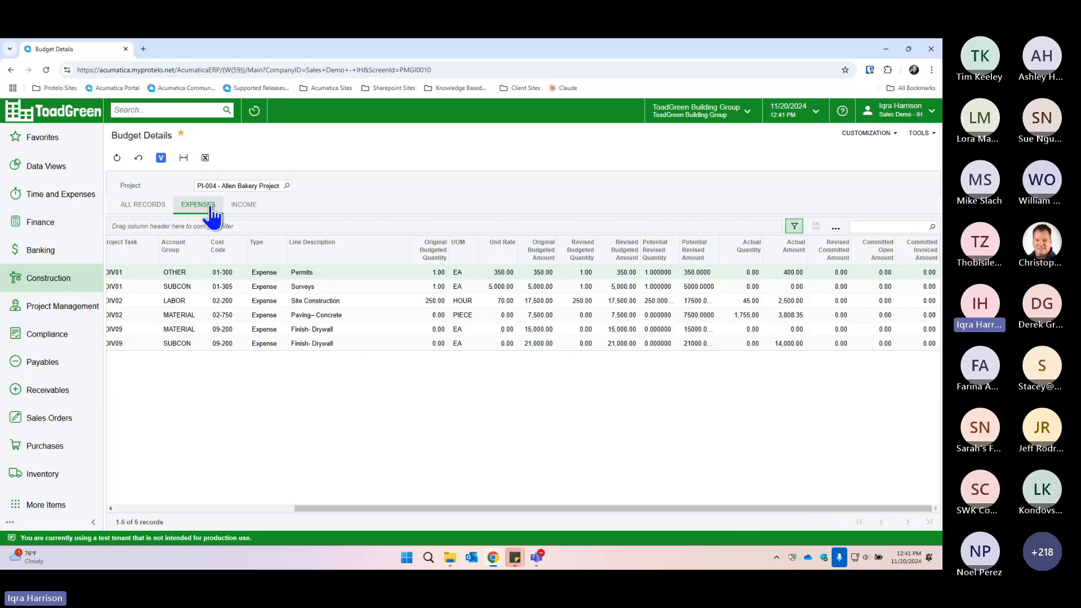
left_click(246, 207)
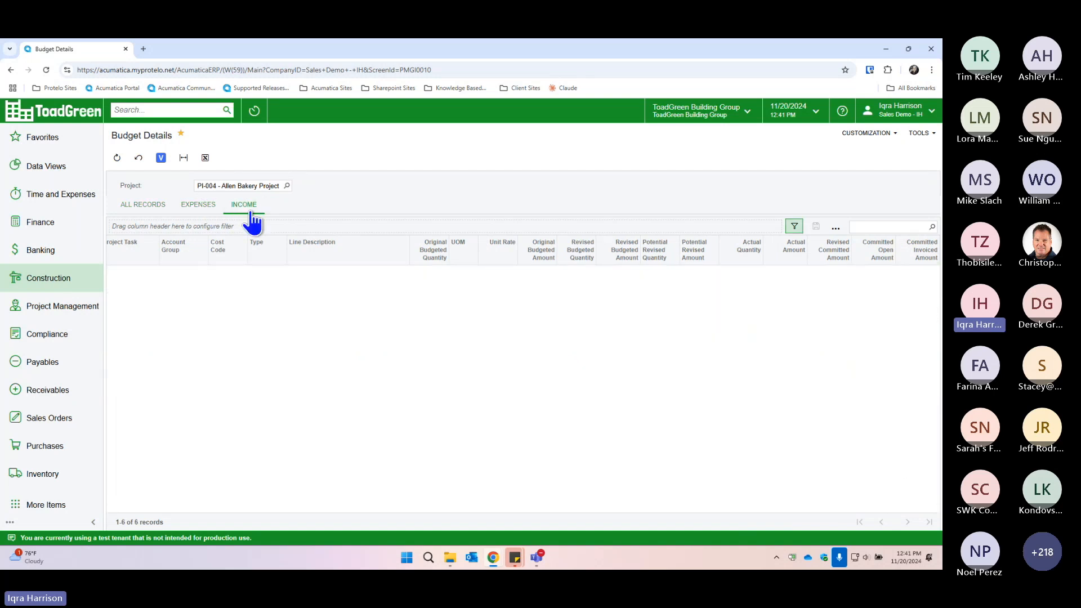
left_click_drag(609, 509, 420, 504)
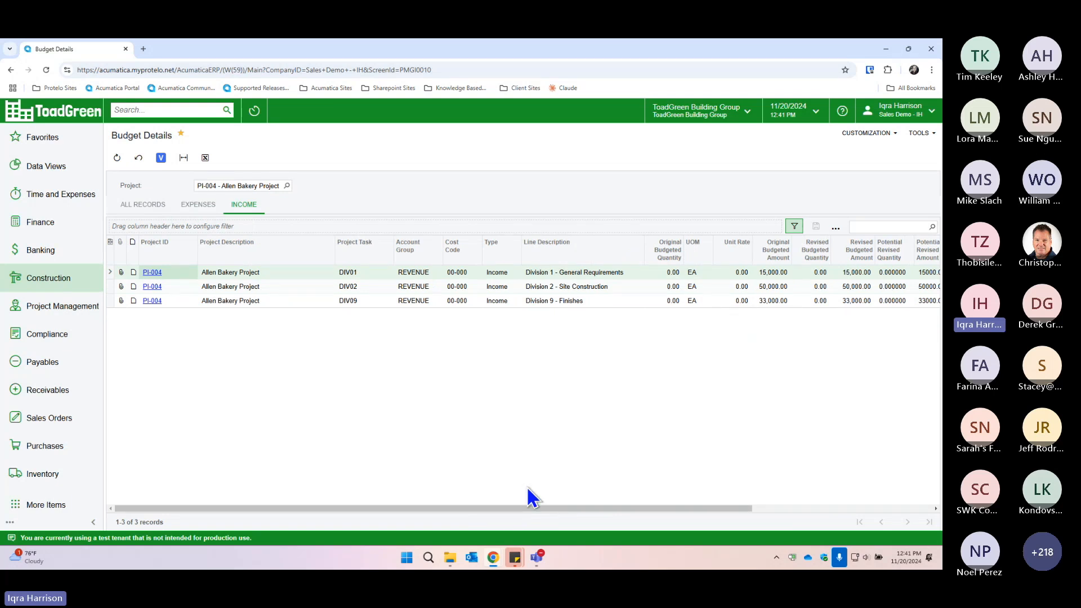
Step: Open the Construction workspace's Project Transaction Details inquiry and filter it to project PI-004
left_click(83, 286)
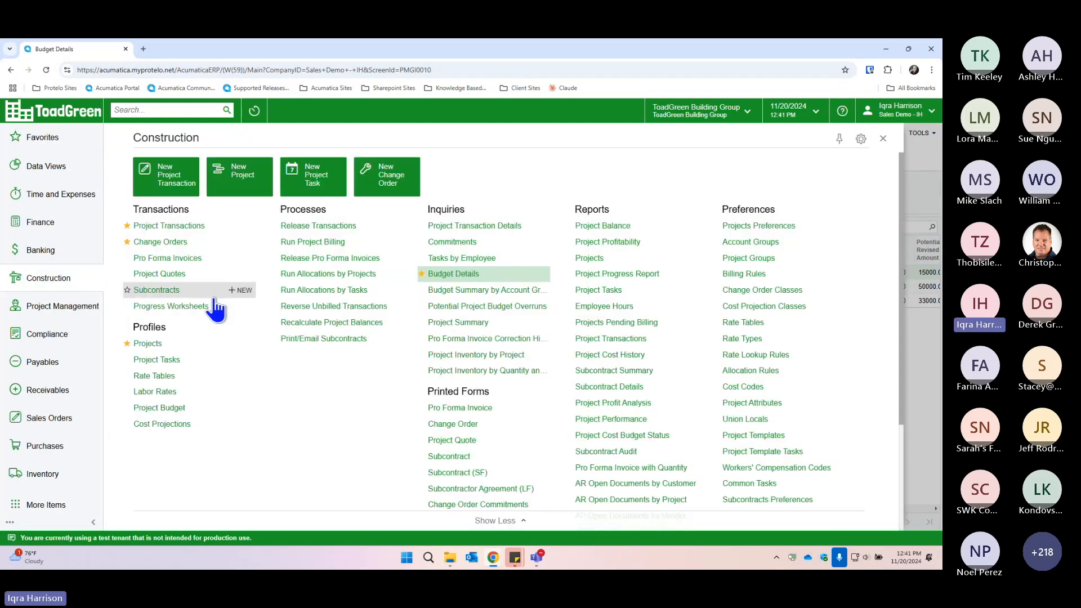
left_click(489, 226)
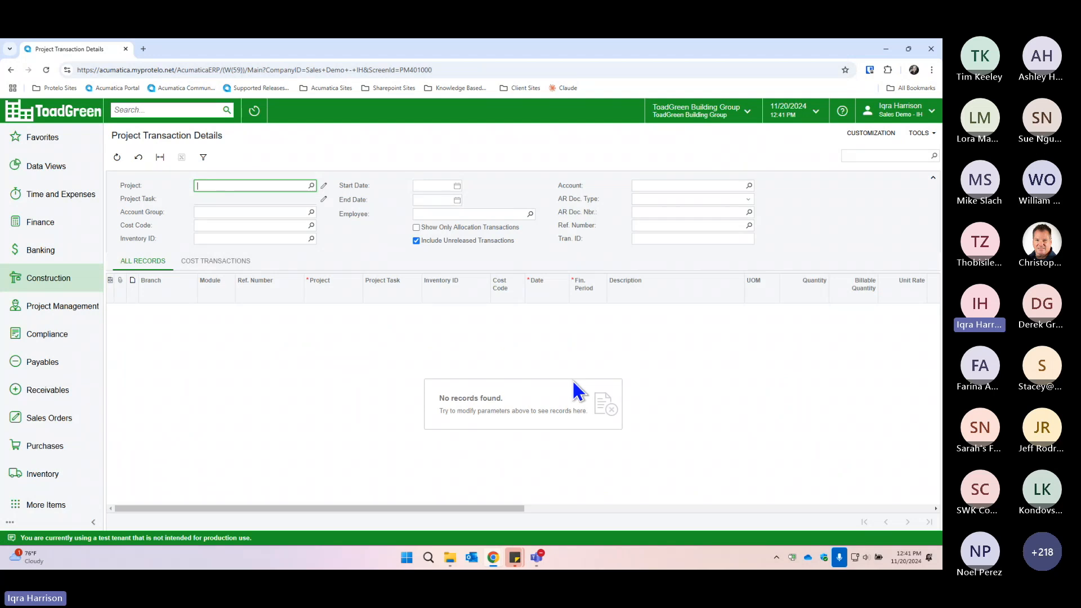
left_click(311, 186)
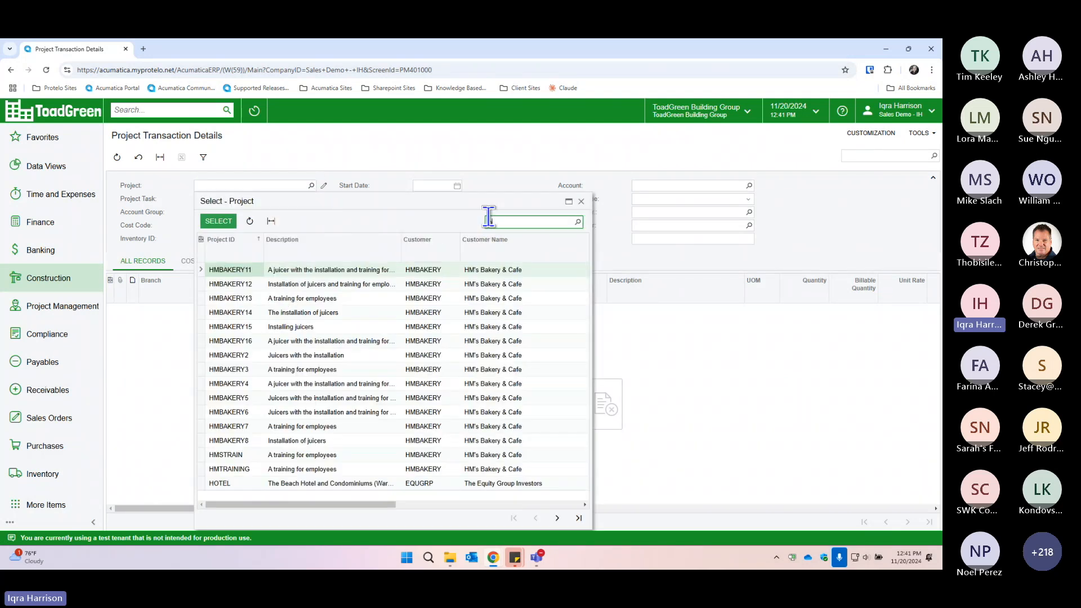
type("pi-004")
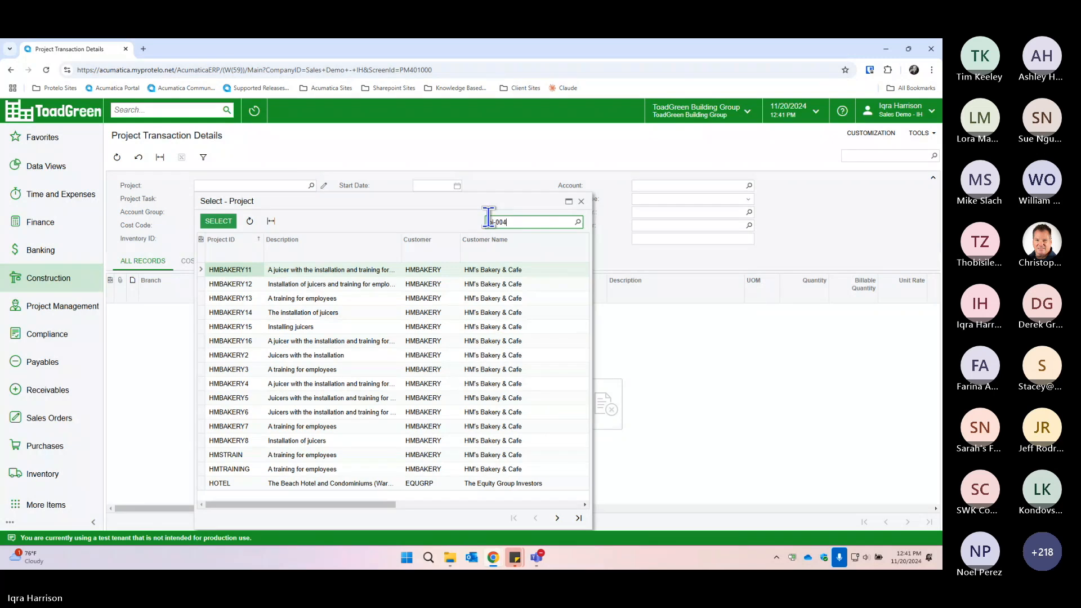
left_click(226, 225)
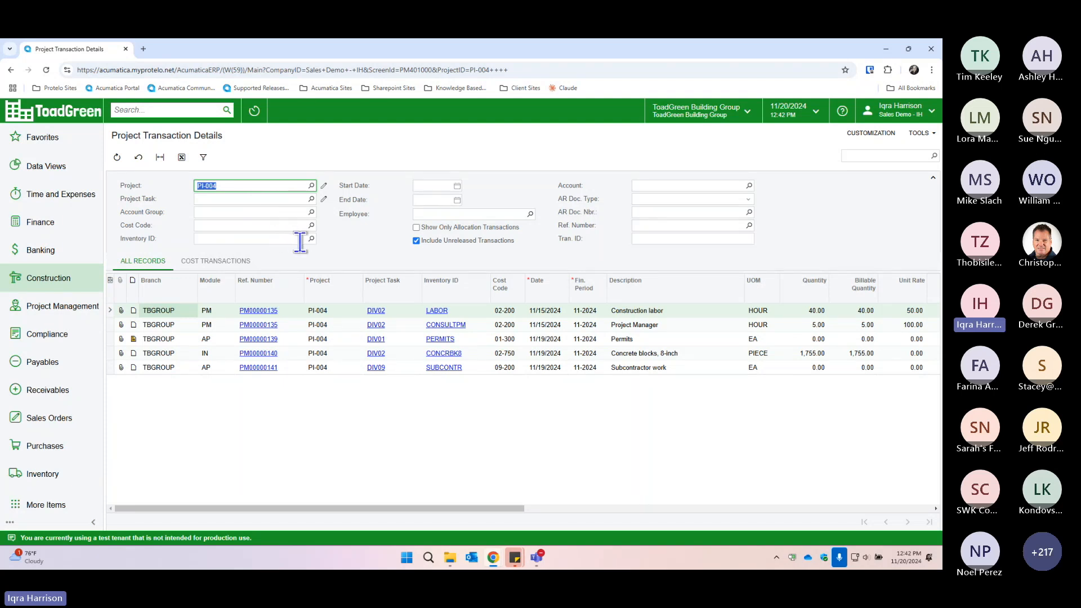
Step: Open the cost budget of project PI-004 and view the transactions behind the Permits line
left_click(64, 282)
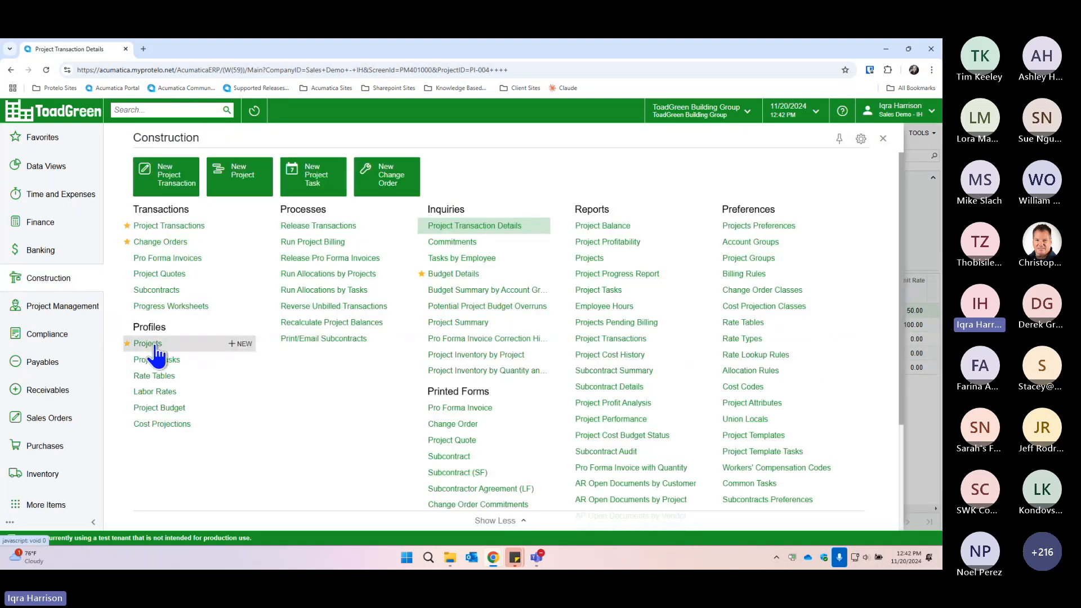
left_click(149, 343)
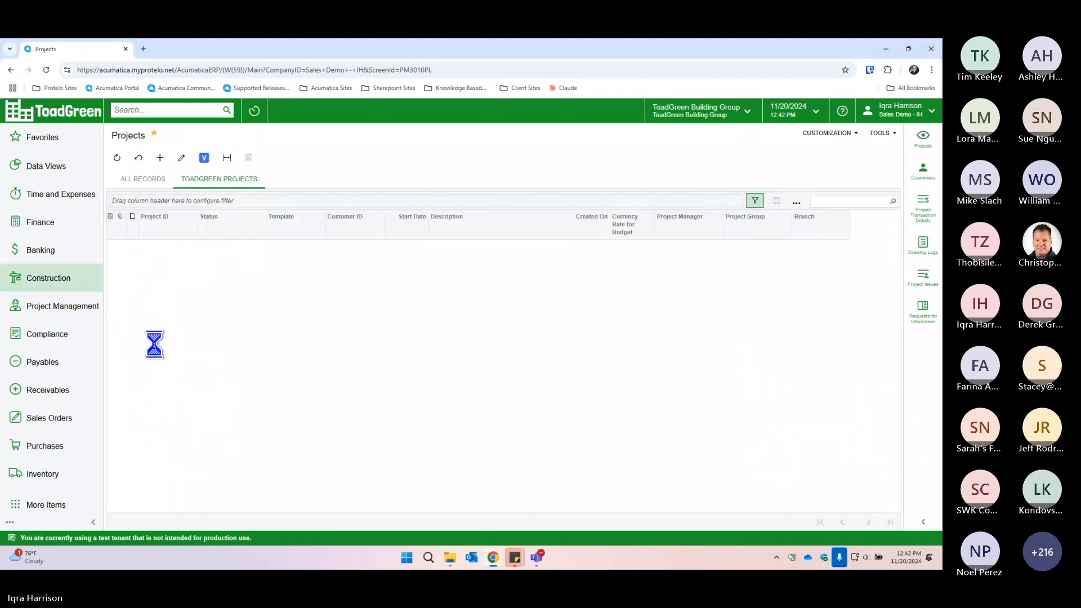
left_click(155, 248)
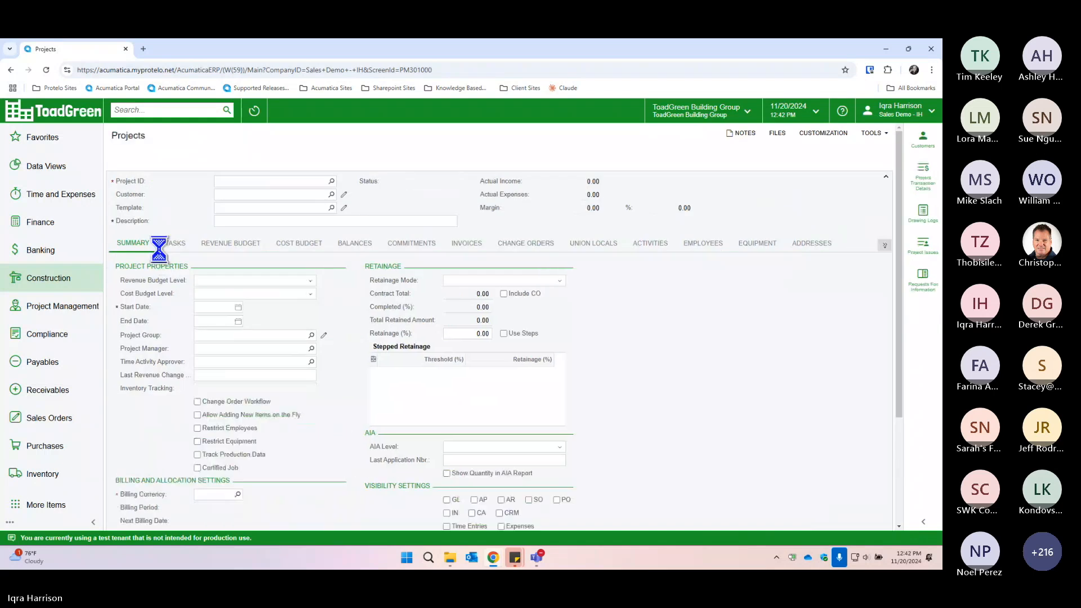
left_click(299, 244)
left_click(704, 336)
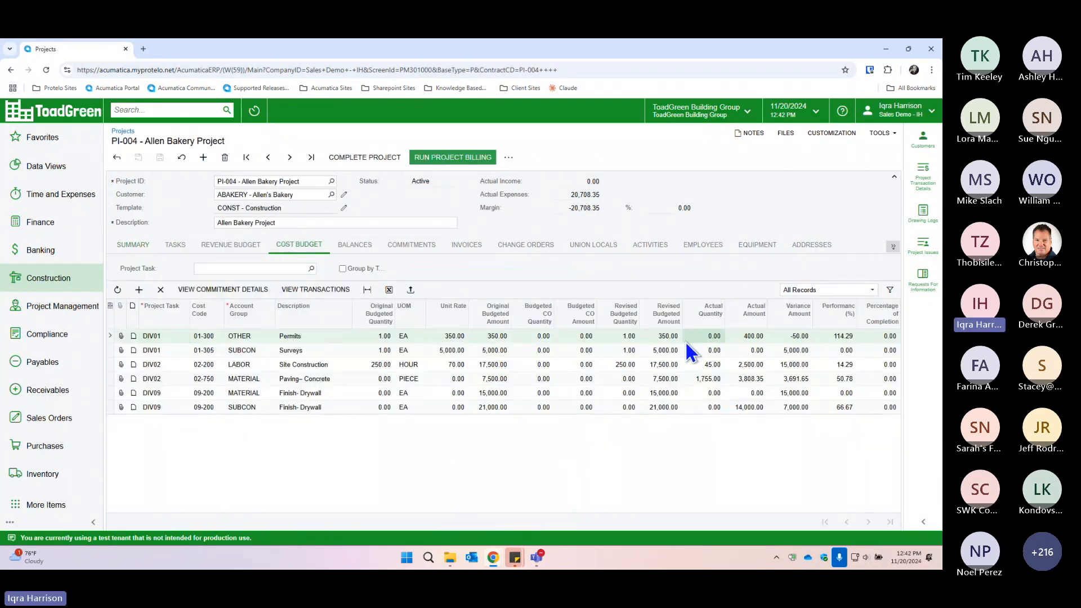
left_click(307, 290)
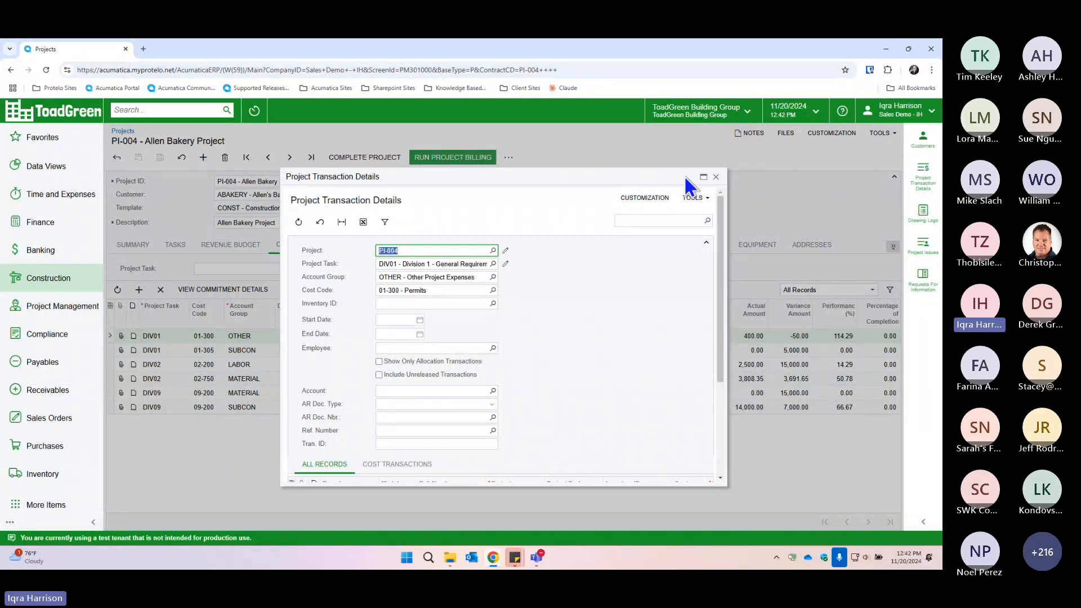
left_click(718, 176)
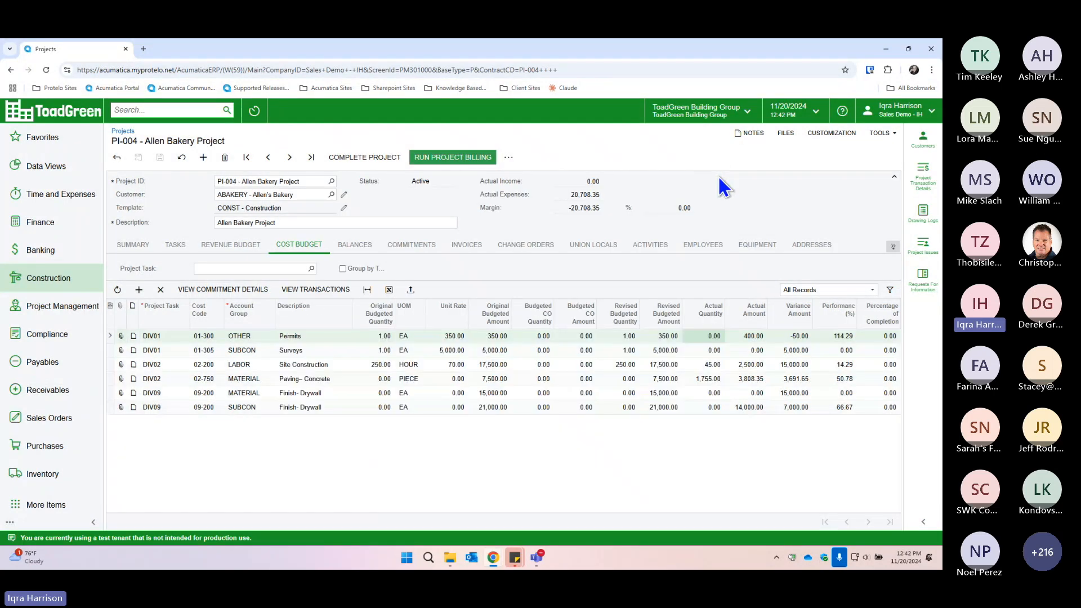
Step: View the transactions behind the DIV01 Surveys line of the cost budget
left_click(737, 351)
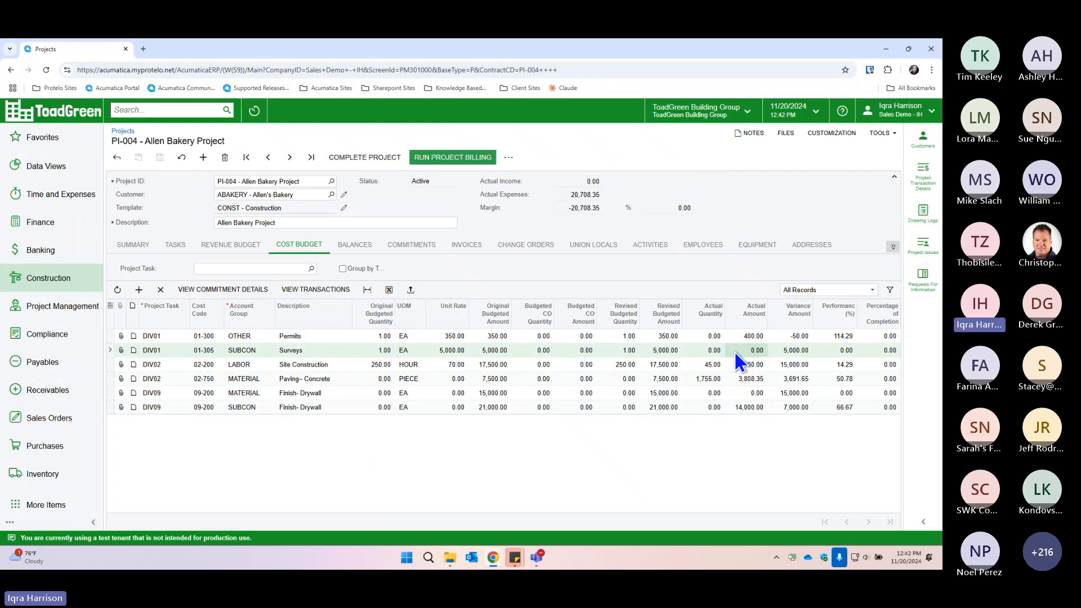
left_click(324, 290)
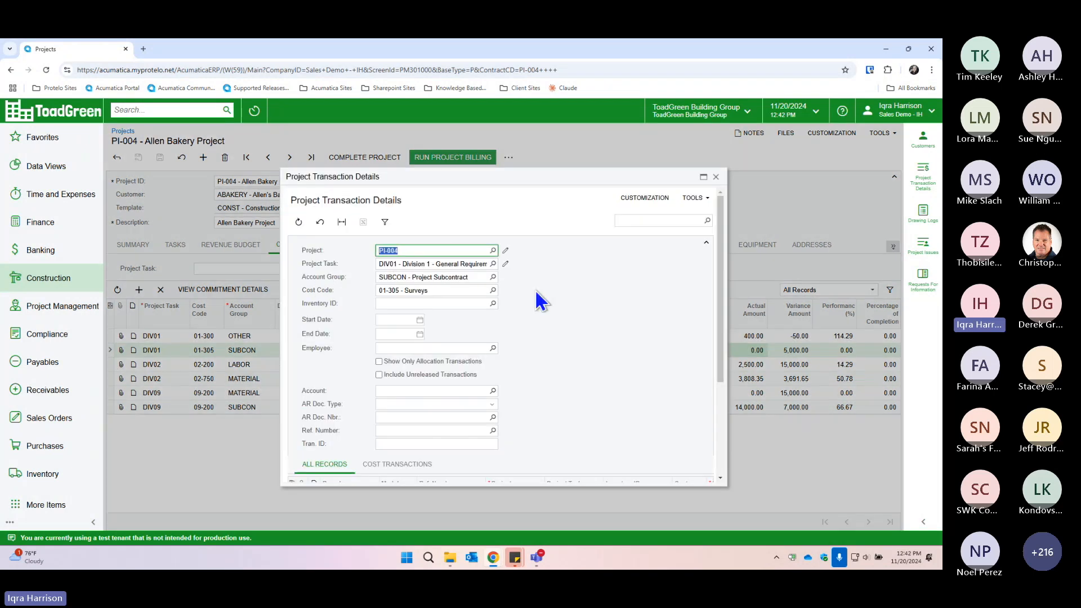
scroll(534, 288, "down", 3)
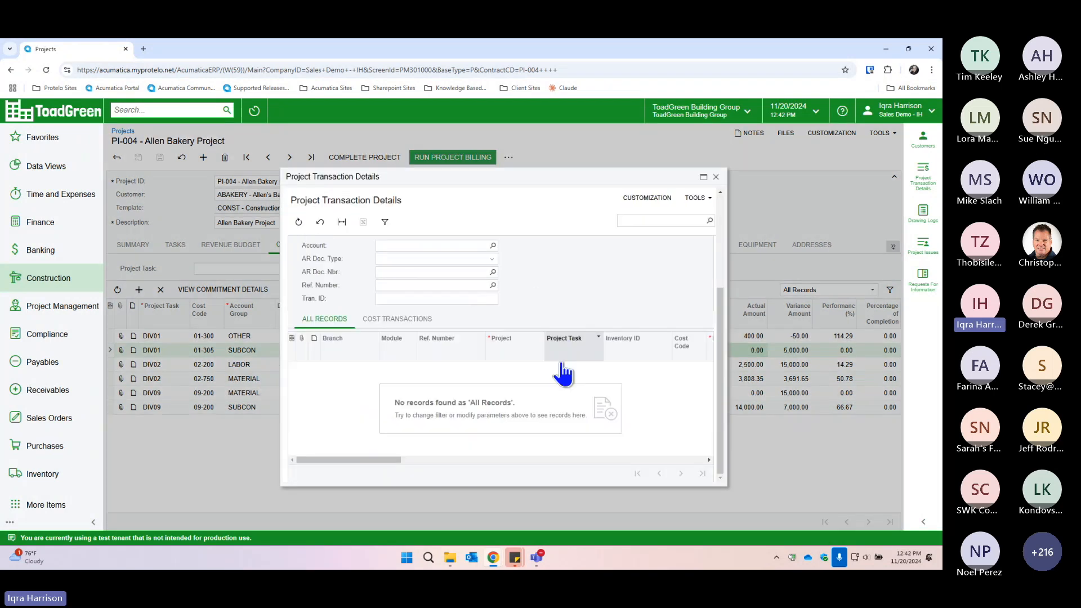
left_click(716, 176)
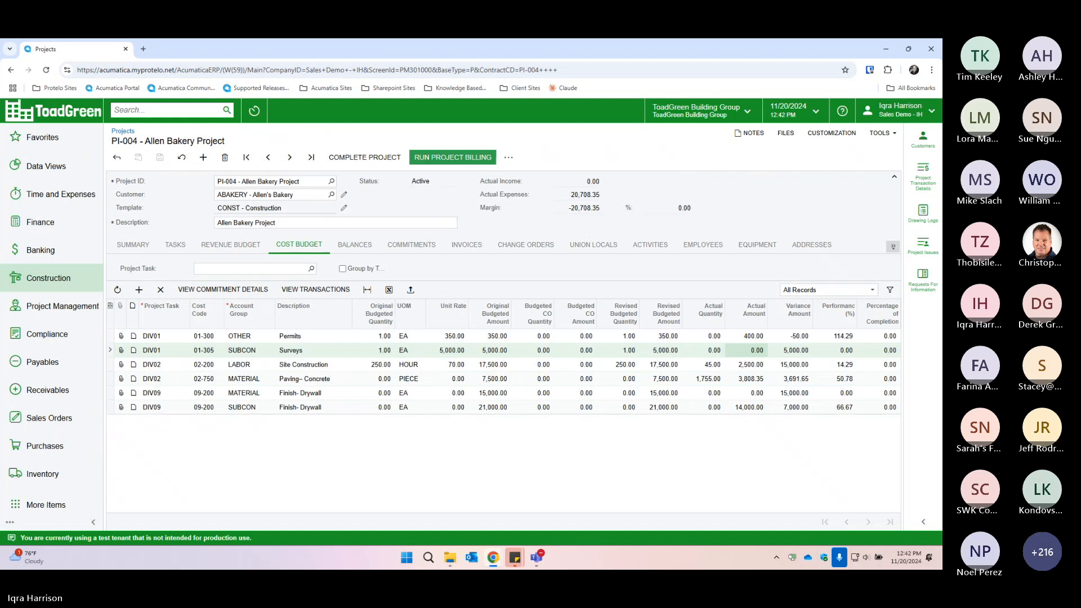
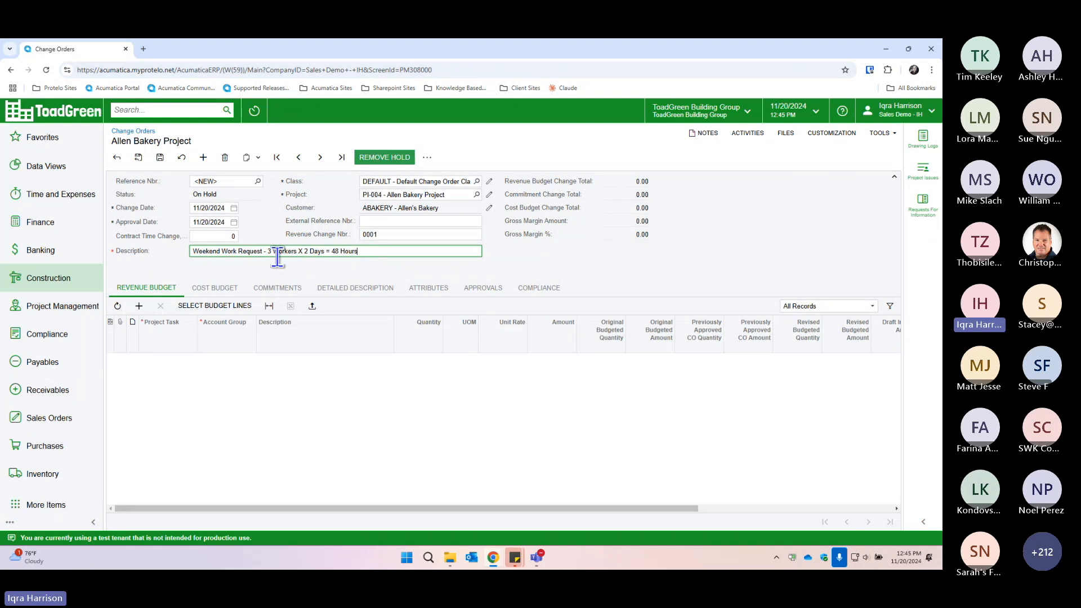
Step: Add a revenue budget line to the weekend work change order with project task DIV02 and account group REVENUE
left_click(241, 421)
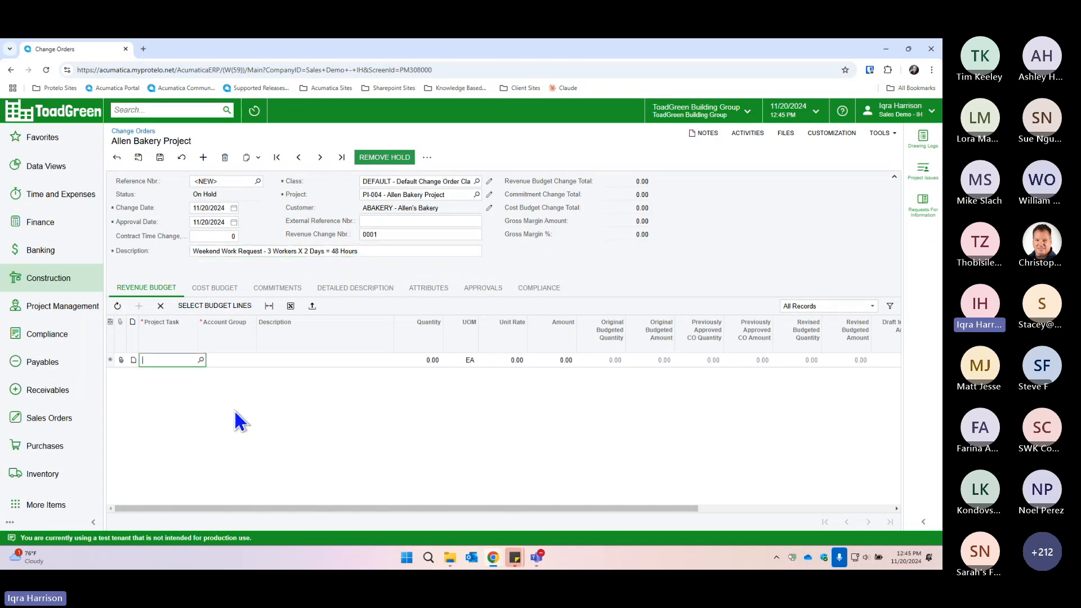
left_click(200, 360)
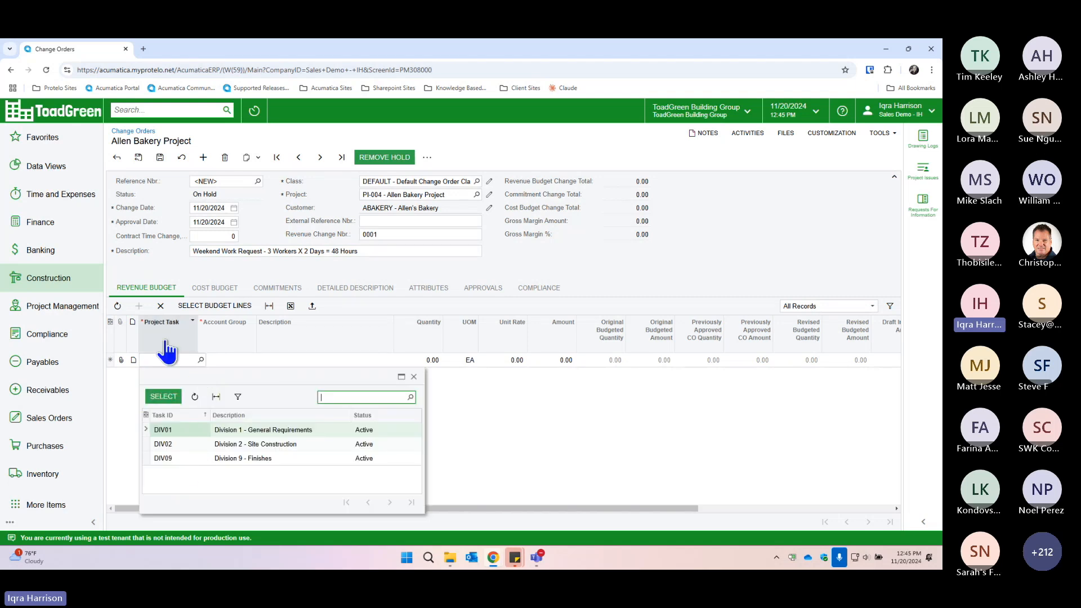
left_click(190, 448)
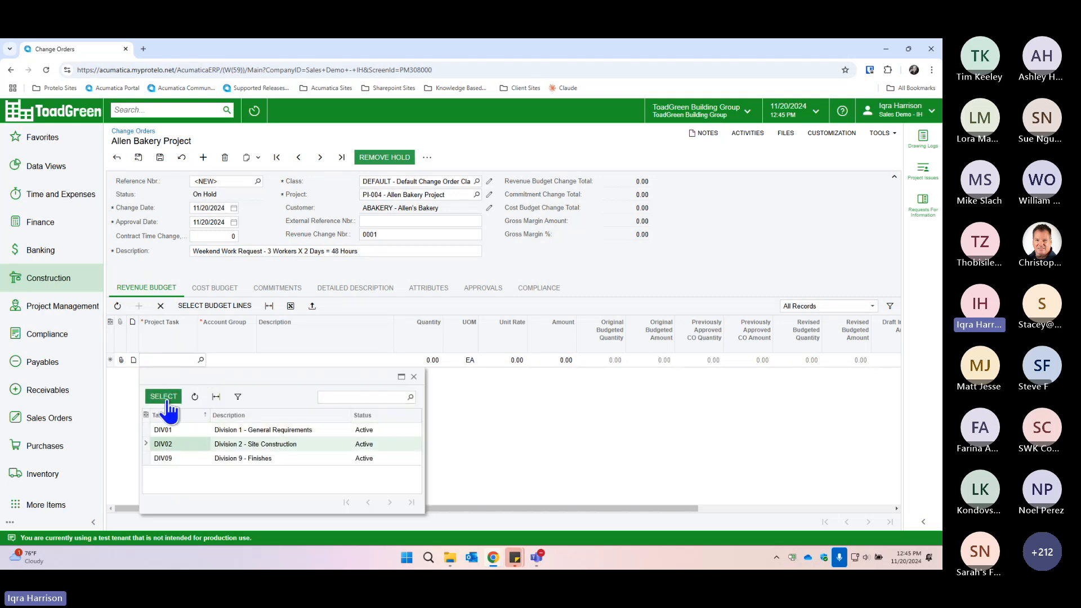
left_click(169, 401)
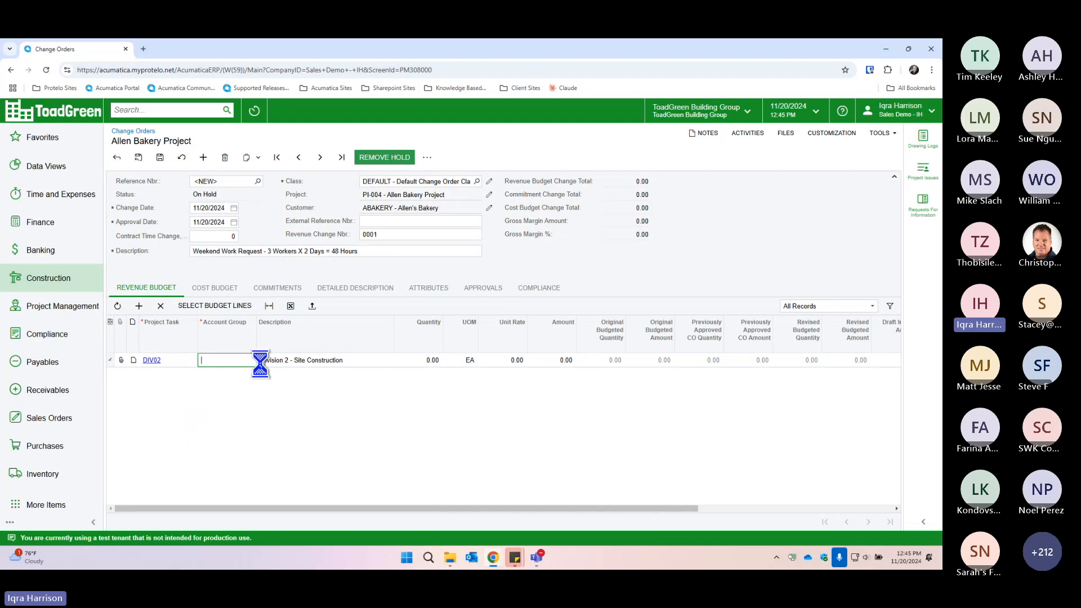
left_click(260, 361)
left_click(225, 393)
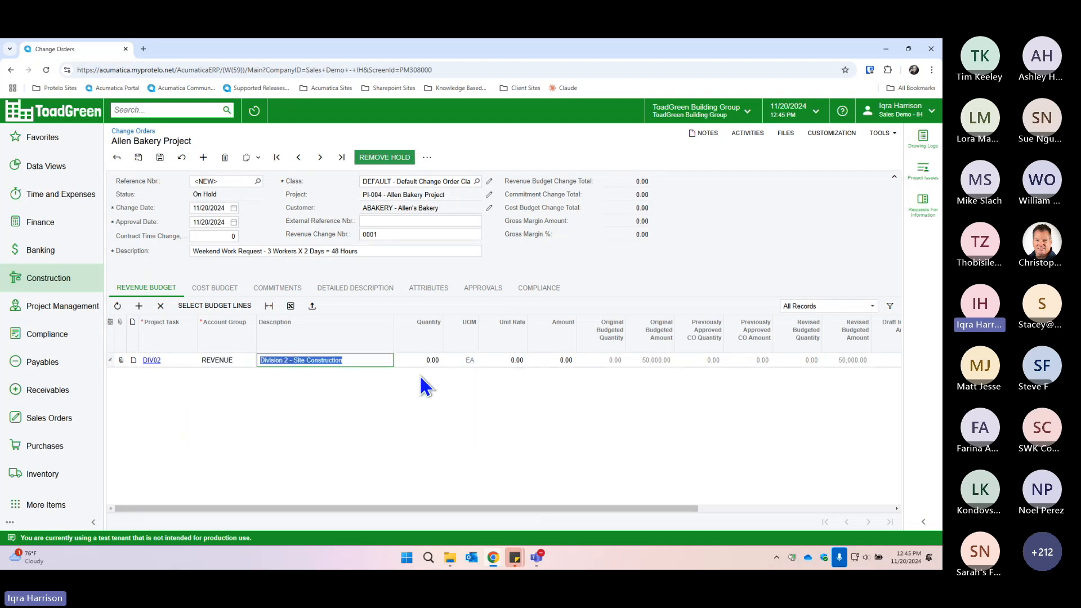
Step: Set the DIV02 revenue line's amount to 5,500 and save the change order
left_click(575, 361)
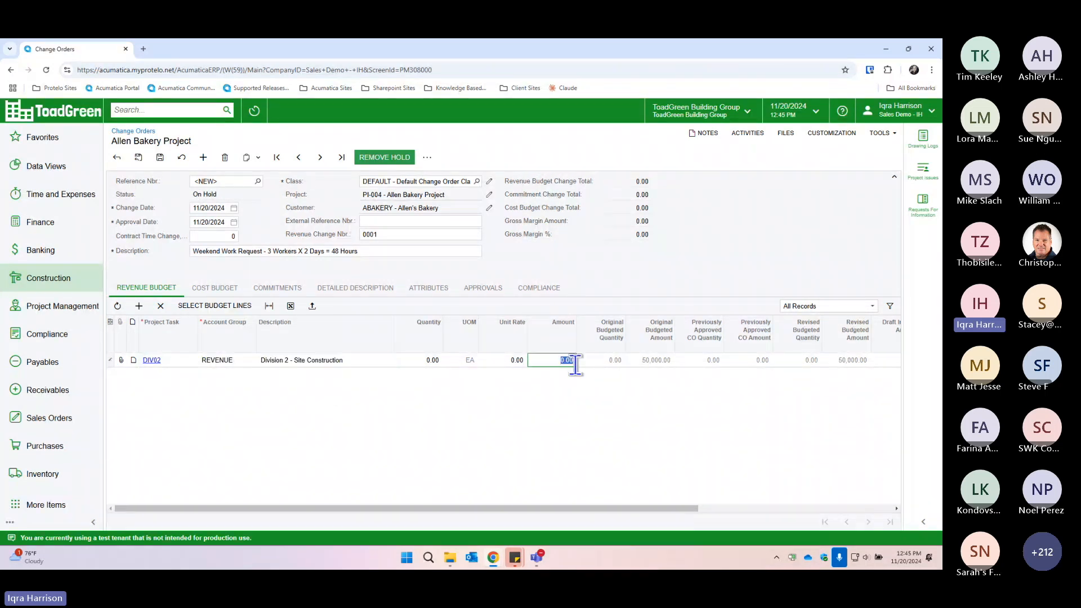
type("5500")
left_click(589, 361)
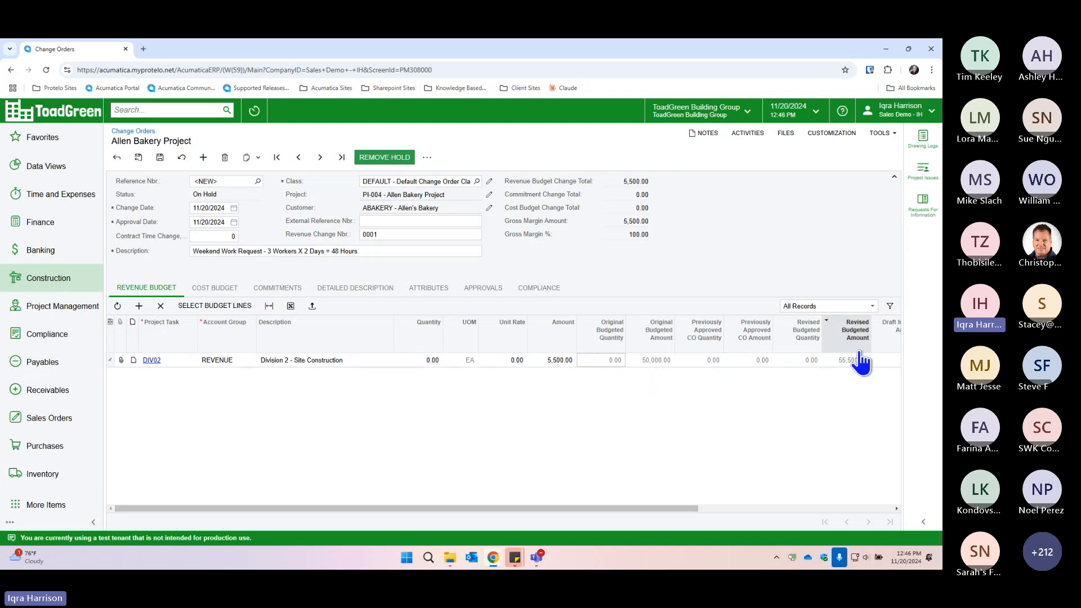
left_click_drag(692, 509, 739, 448)
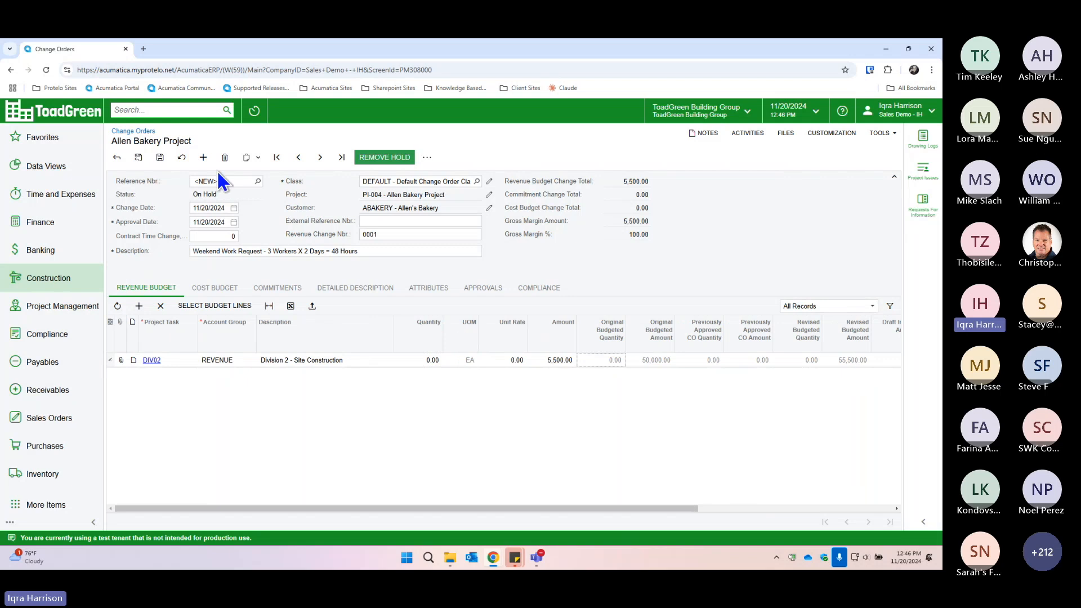
left_click(161, 158)
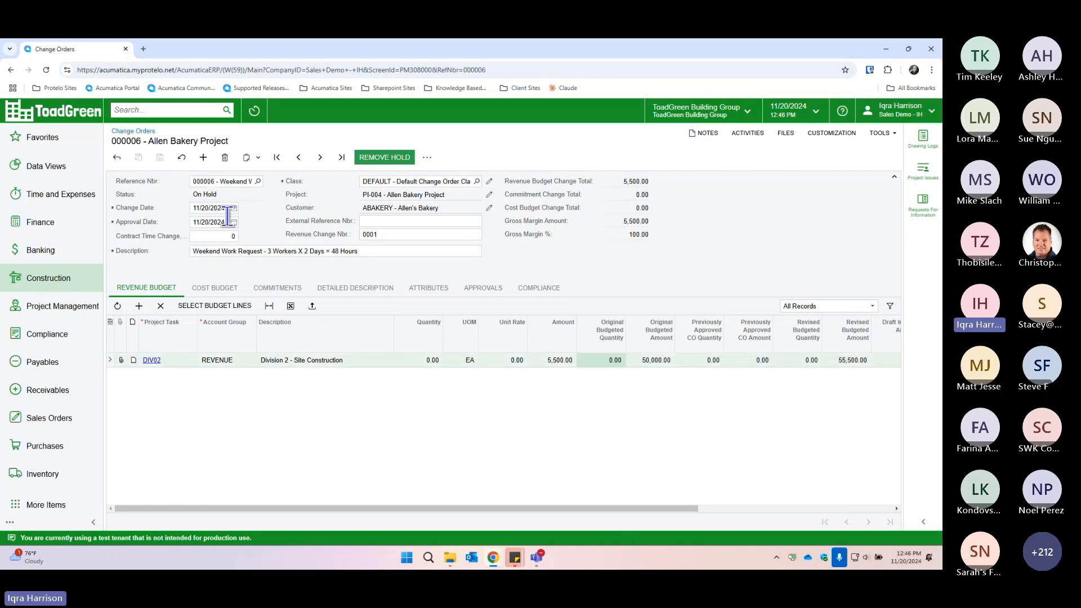
Step: Add the existing DIV02 LABOR Site Construction budget line, cost code 02-200, to the change order's cost budget
left_click(241, 299)
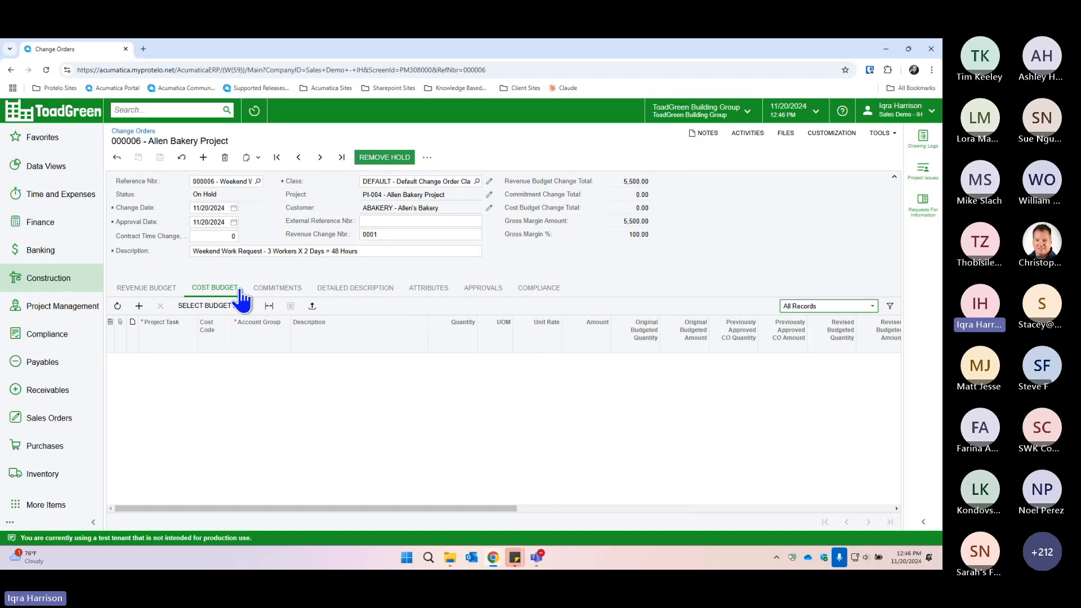
left_click(210, 308)
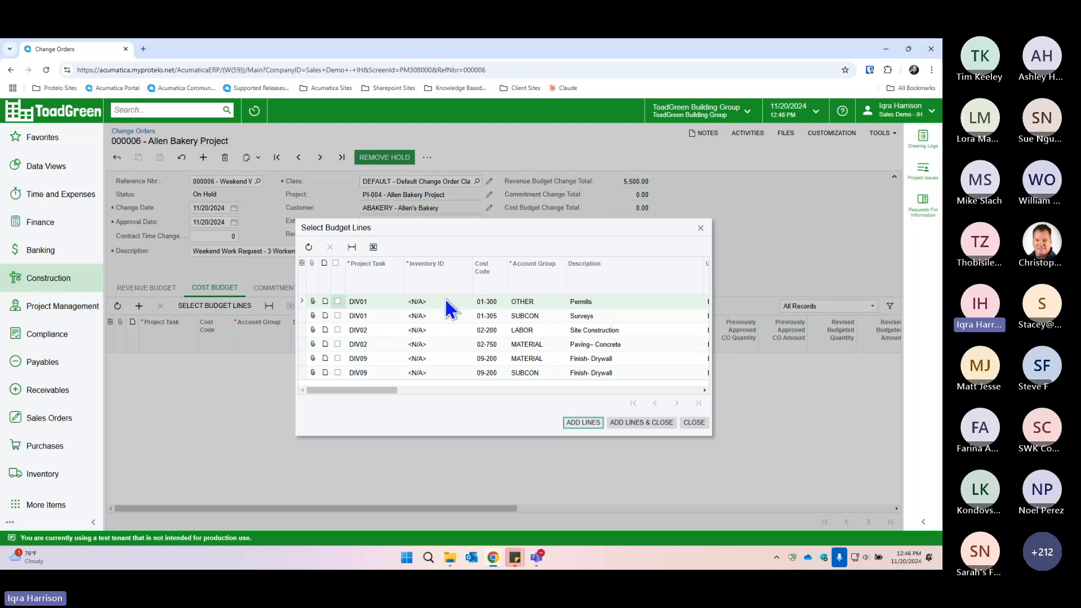
left_click(337, 330)
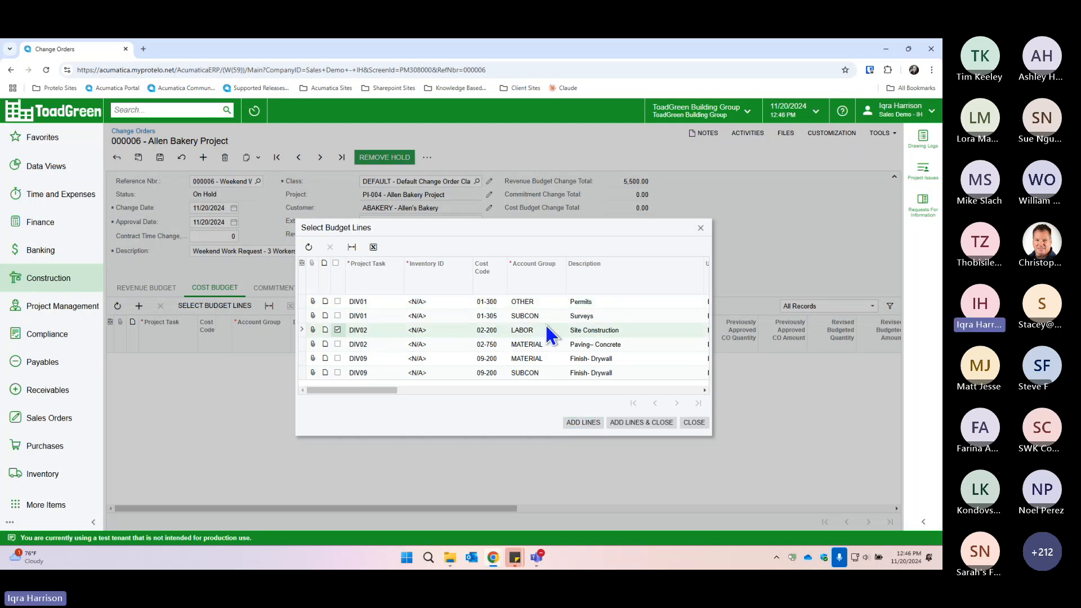
left_click(639, 427)
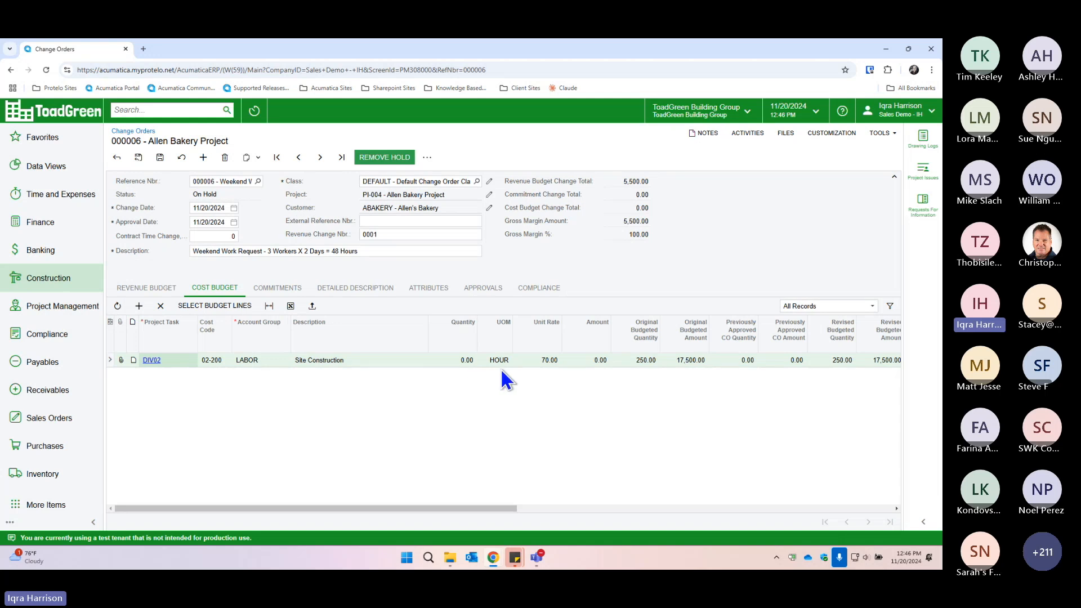
Step: Set the Site Construction labor line's quantity to 48 hours, save the change order and check its gross margin percentage
left_click(470, 365)
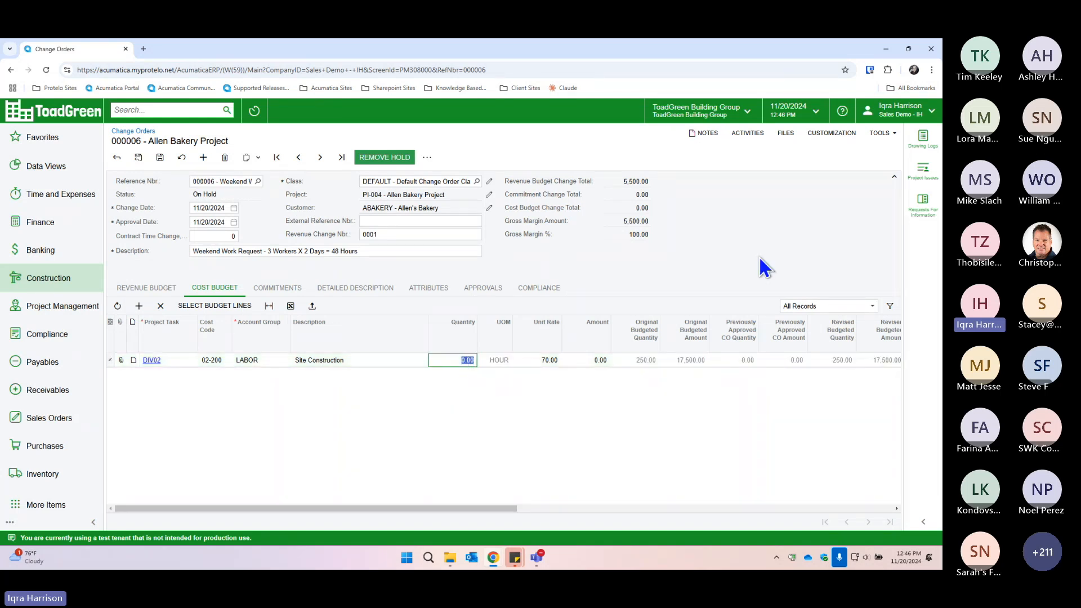
type("48")
key("Tab")
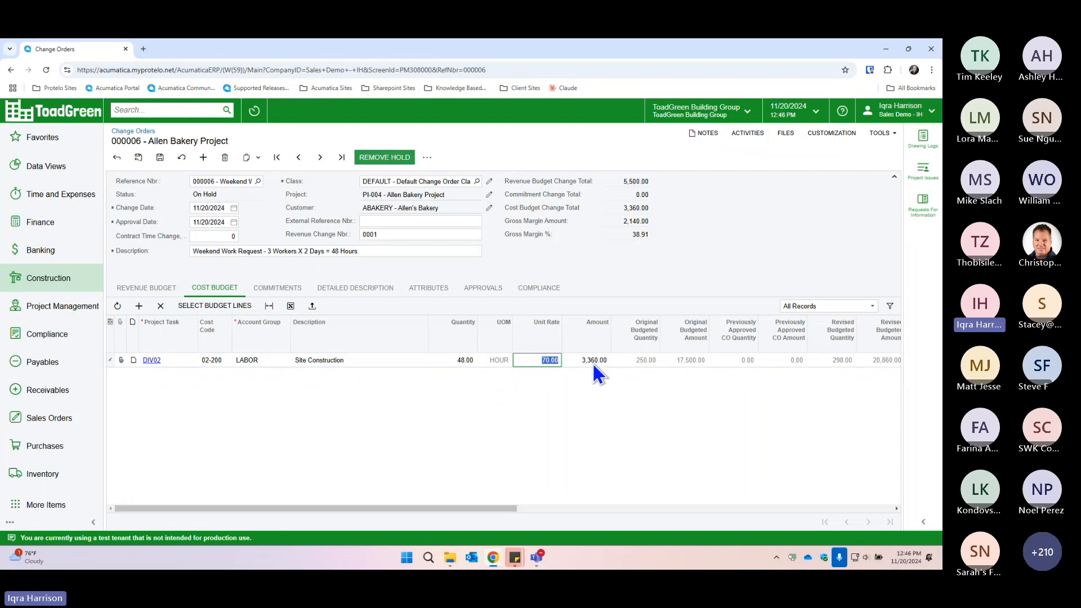
left_click(161, 158)
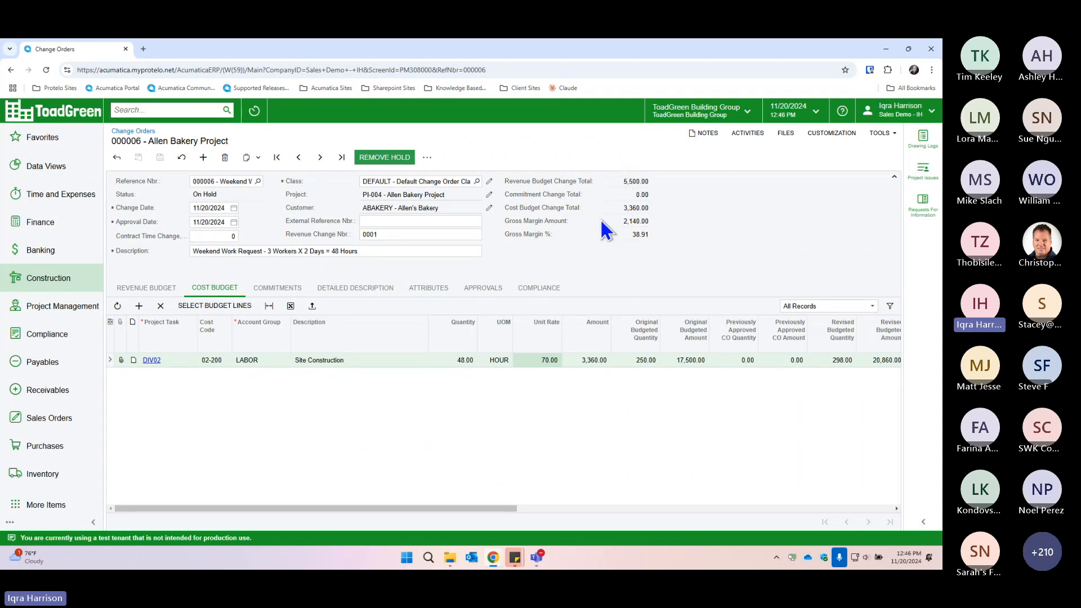
double_click(641, 234)
left_click(690, 262)
Step: Open the PI-004 project record from the change order in a maximized window and view its revenue budget
left_click(488, 195)
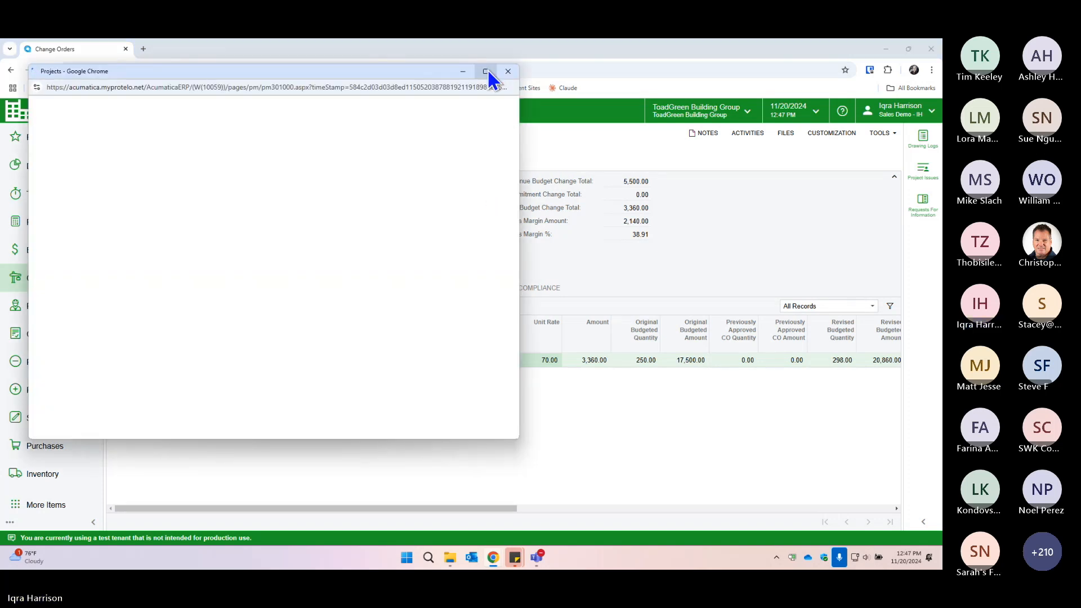
left_click(486, 72)
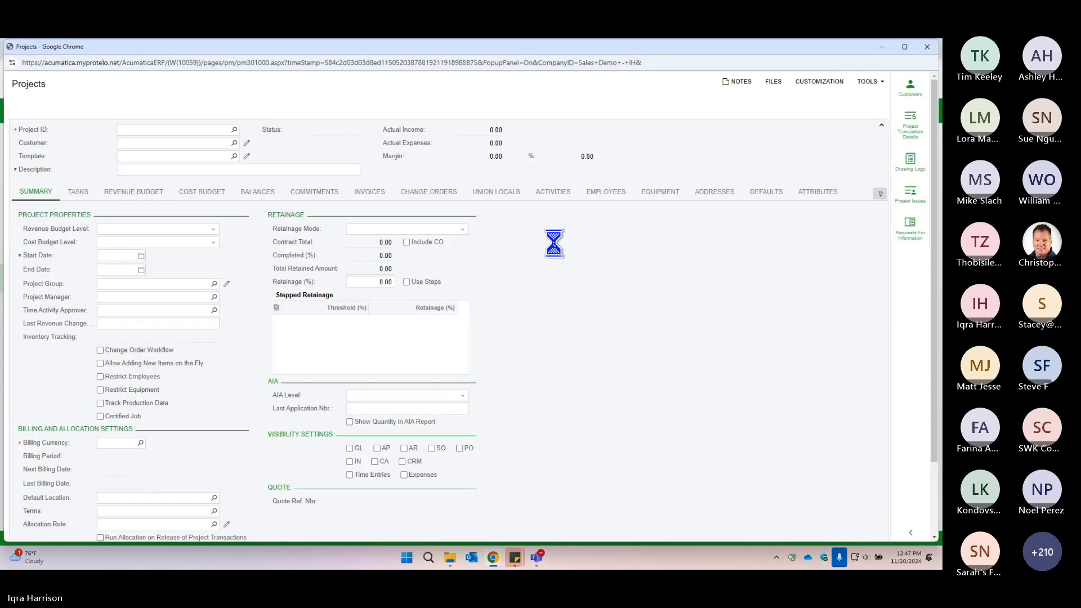
left_click(135, 194)
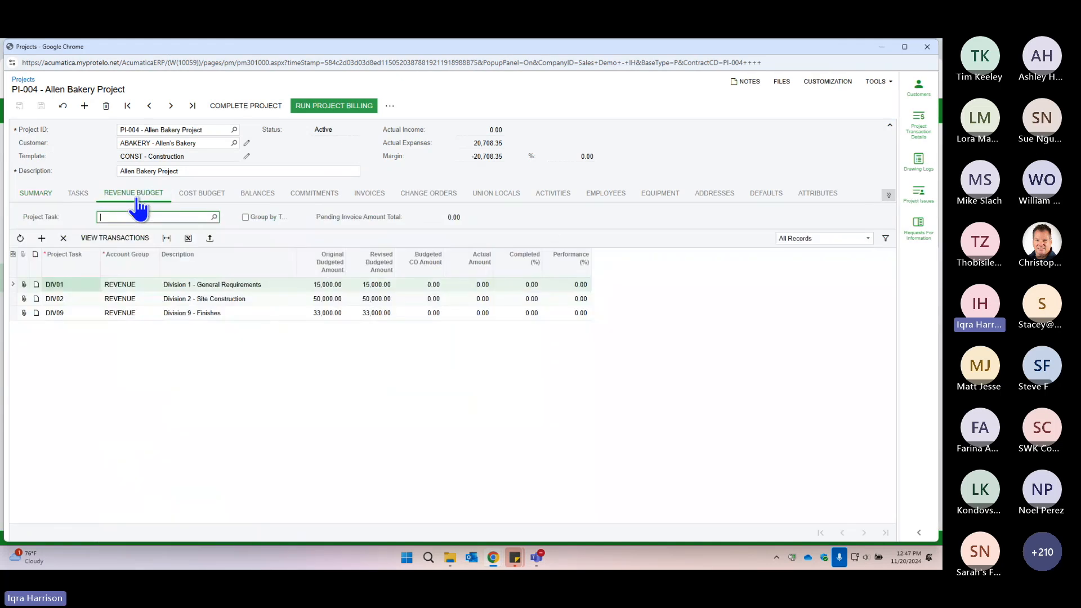
Step: Add the Potential CO Amount column to the revenue budget grid, placing it directly before Revised Budgeted Amount
left_click(12, 257)
scroll(373, 372, "down", 5)
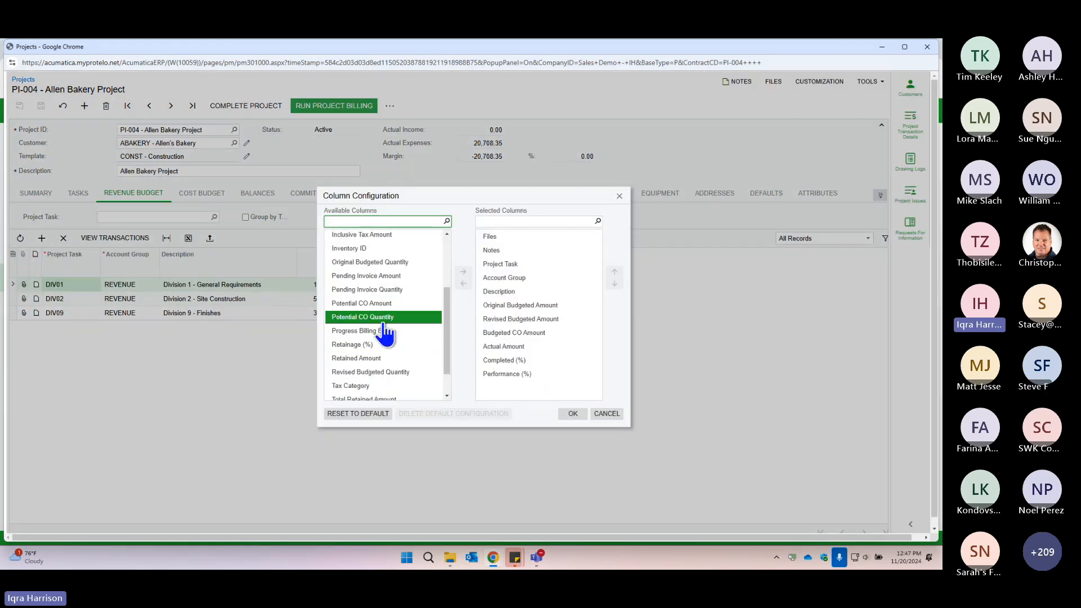
left_click(372, 303)
left_click(463, 272)
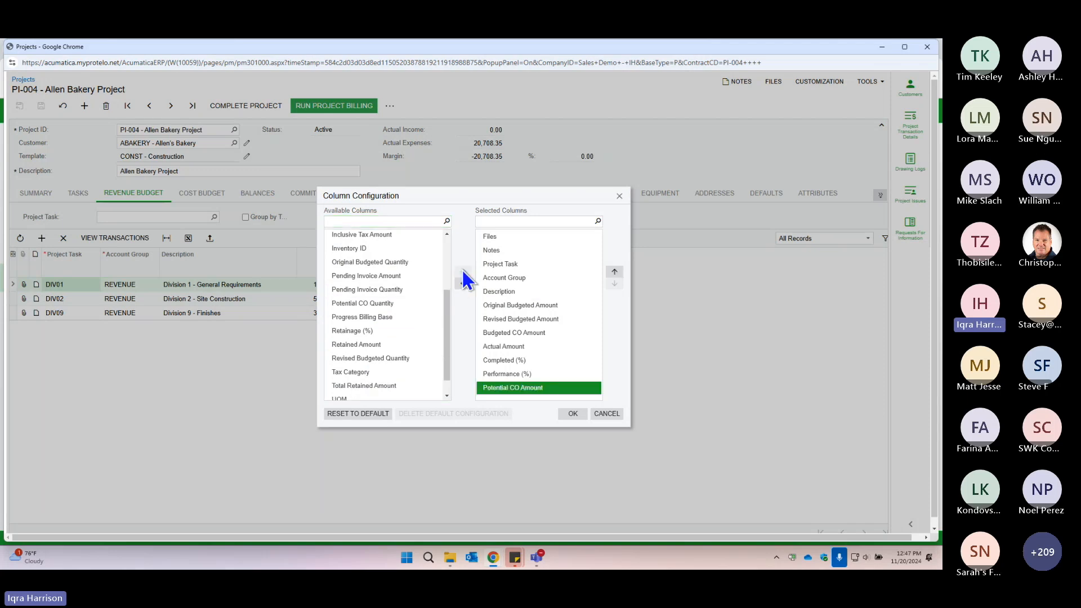
left_click(611, 270)
left_click(611, 270)
left_click(612, 271)
left_click(613, 271)
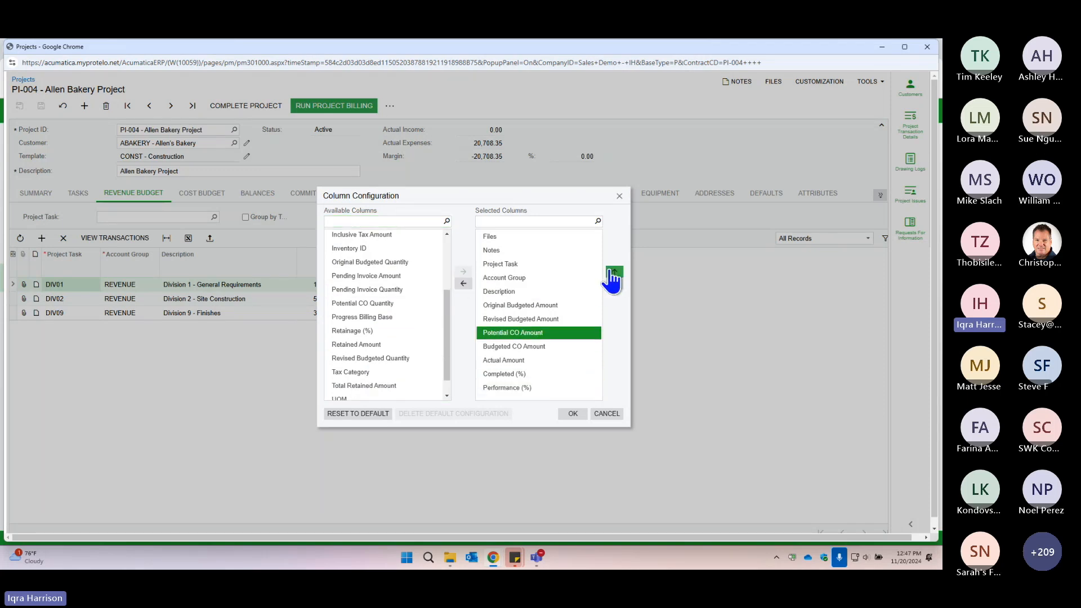
left_click(611, 271)
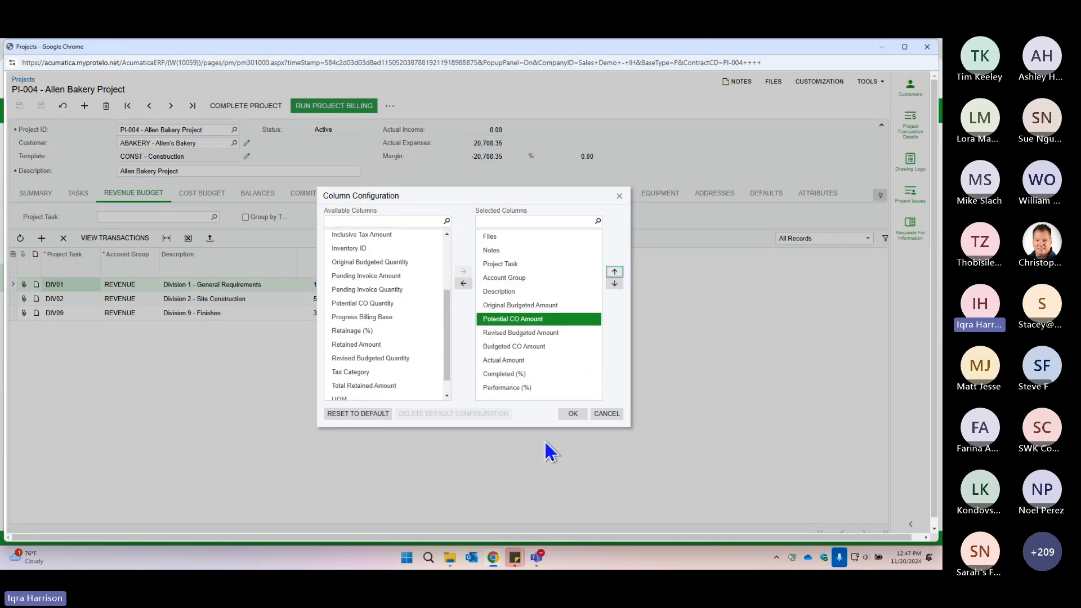
left_click(573, 415)
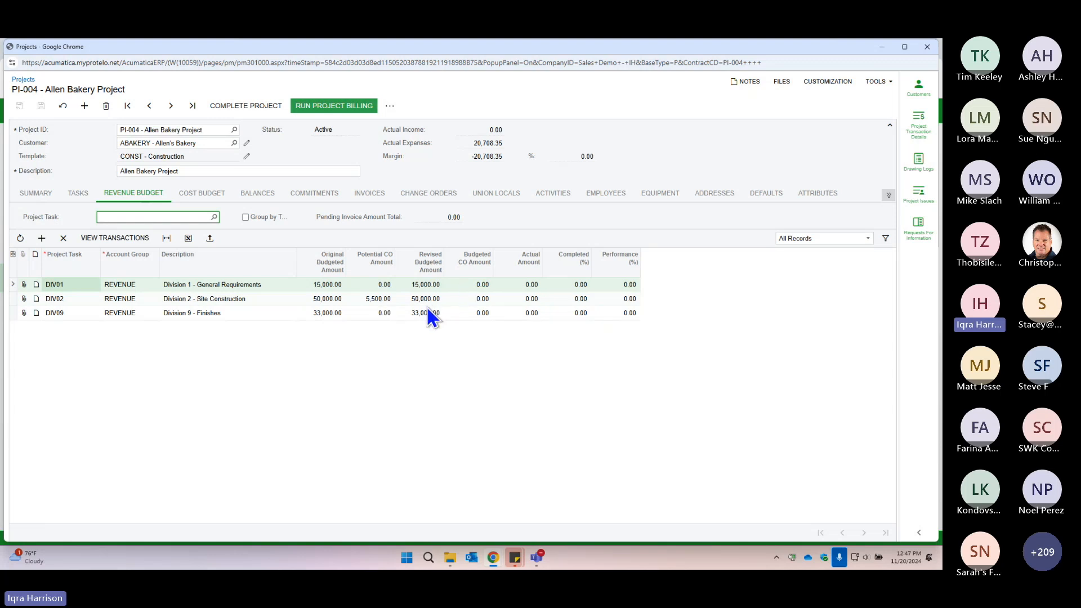
Step: Take the weekend-work change order off hold and release it, and view the revenue budget of project PI-004
left_click(922, 48)
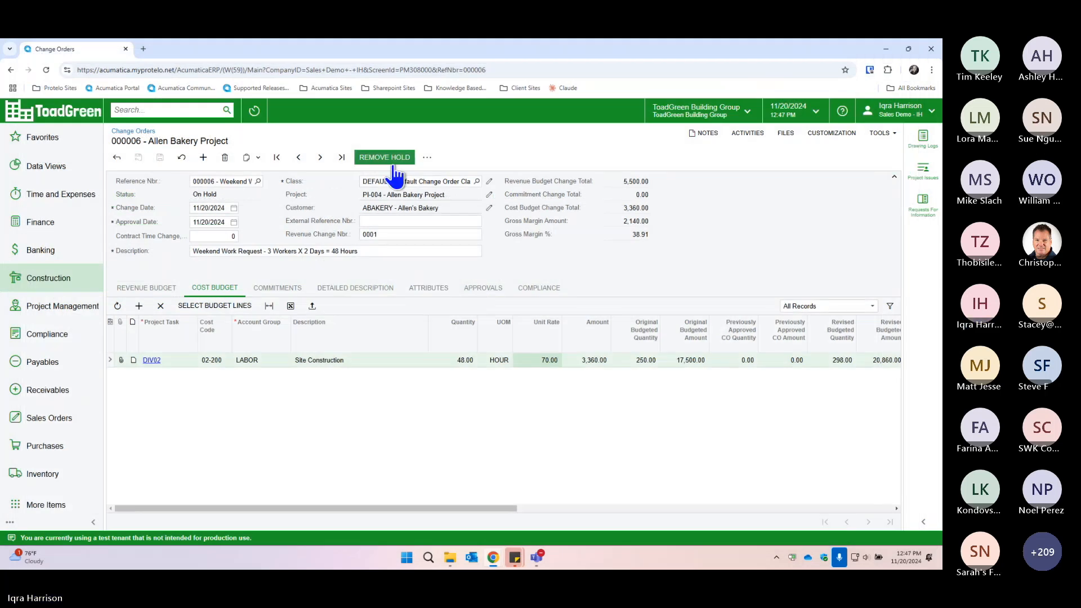
left_click(386, 161)
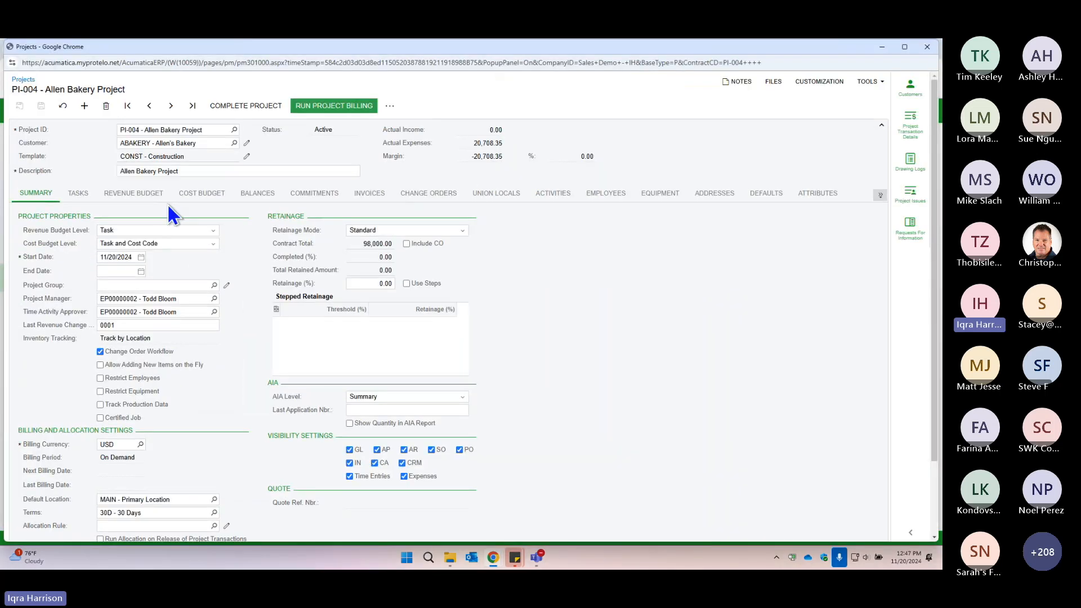
left_click(149, 194)
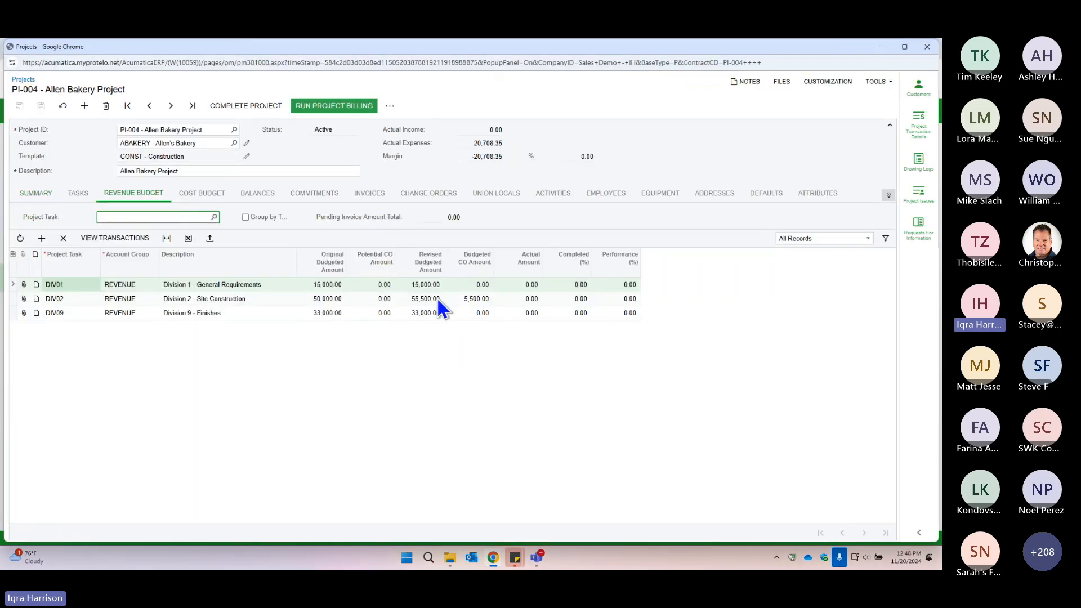
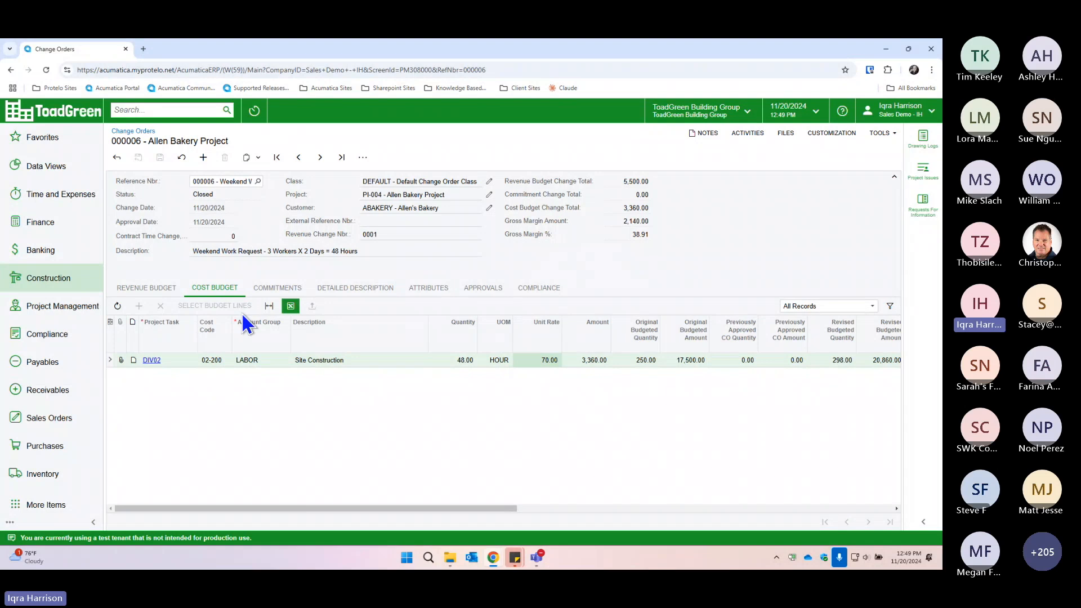
left_click(62, 507)
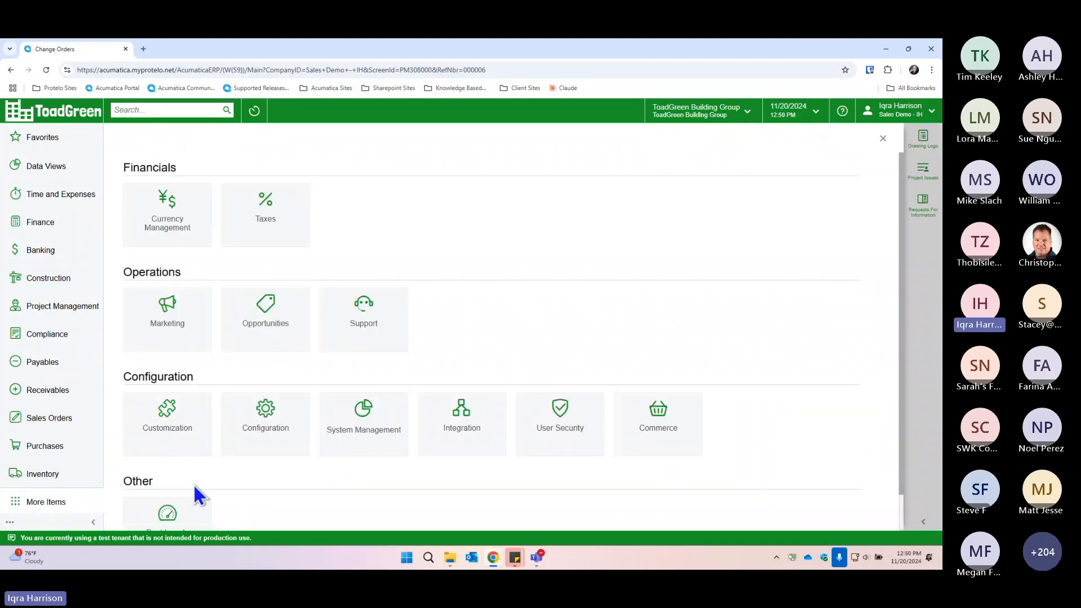
scroll(193, 484, "down", 1)
left_click(165, 496)
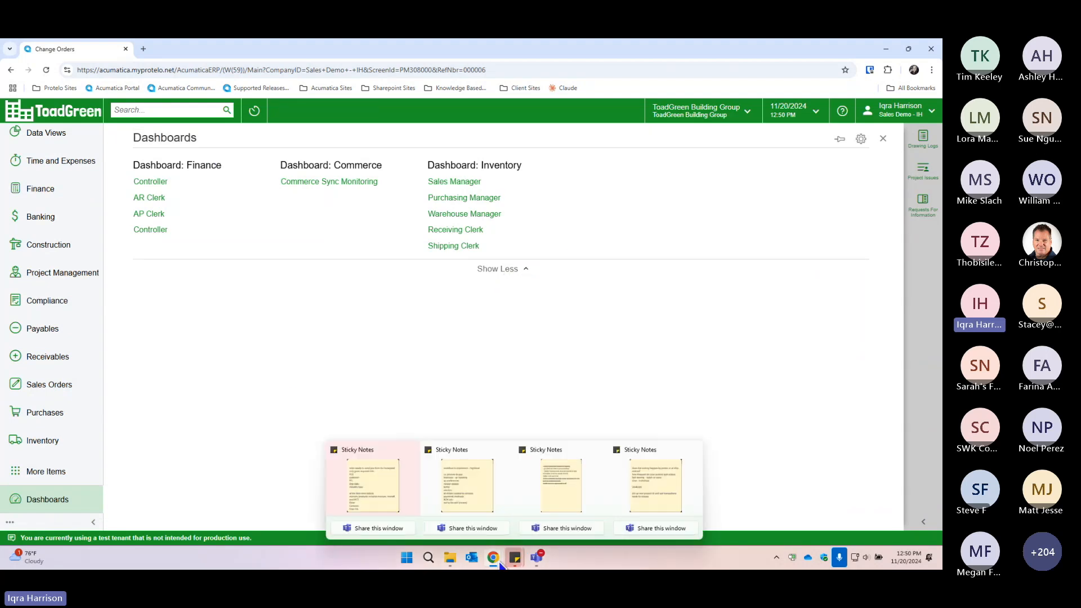
mouse_move(496, 560)
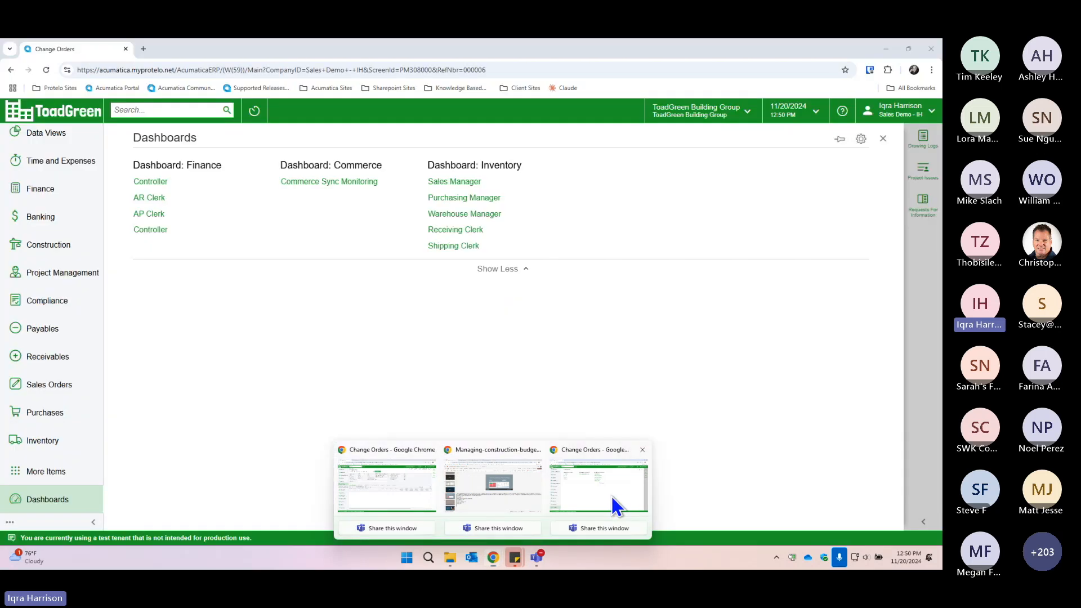
left_click(613, 498)
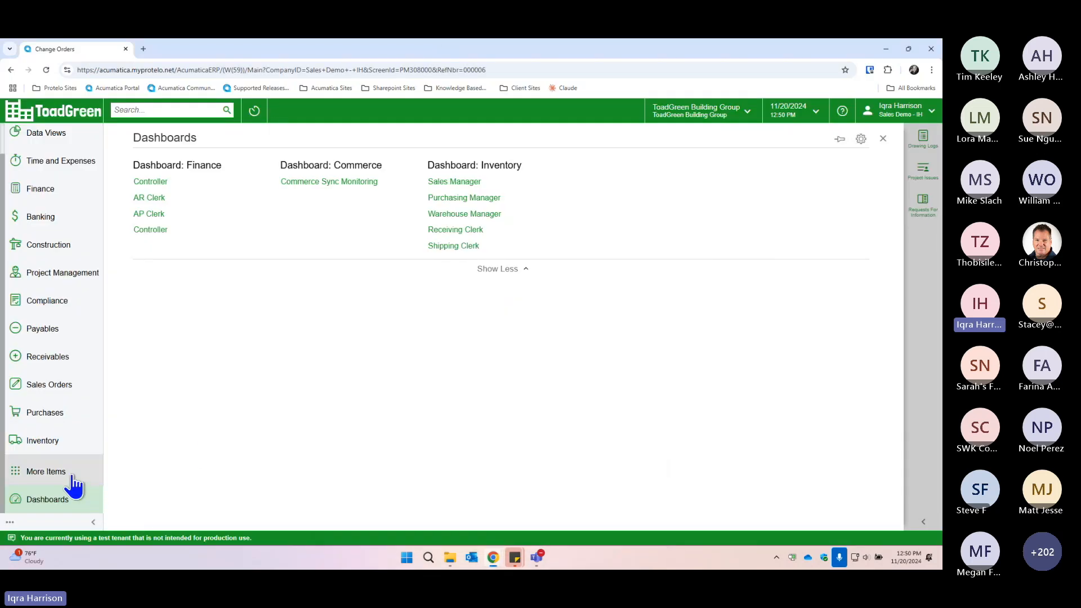
Step: Run the construction Project WIP report for active projects with all periods at 11-2024 and cost estimation by cost budget
left_click(56, 248)
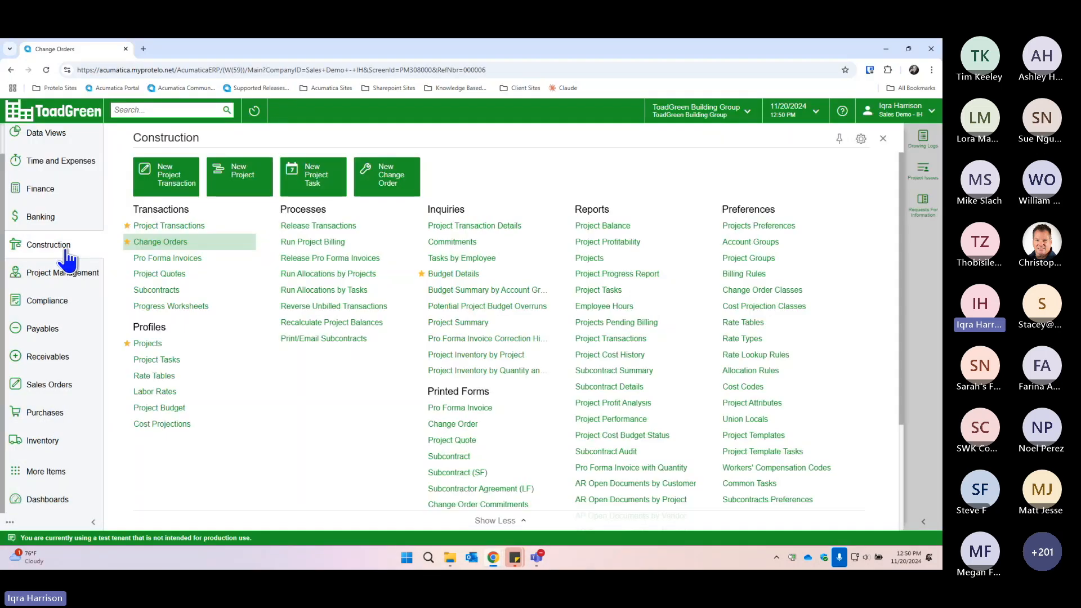
scroll(613, 447, "down", 3)
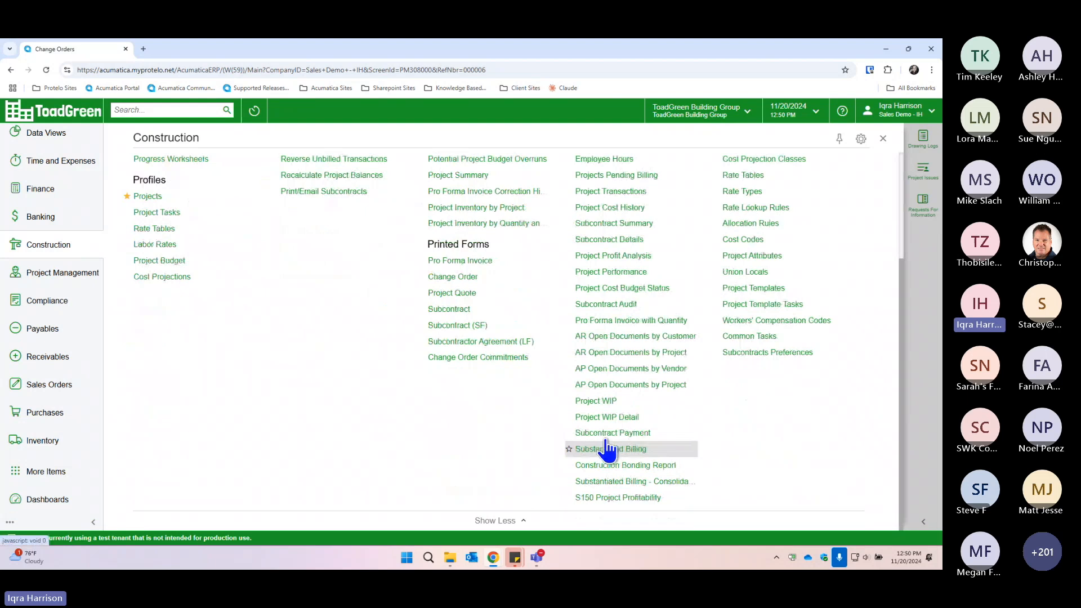
left_click(611, 404)
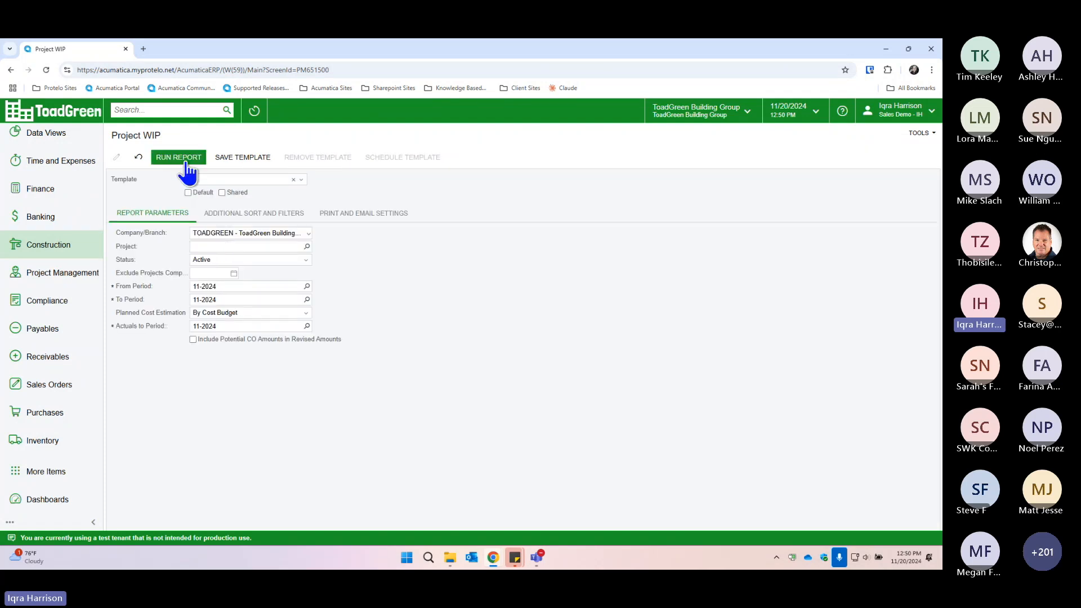
left_click(185, 162)
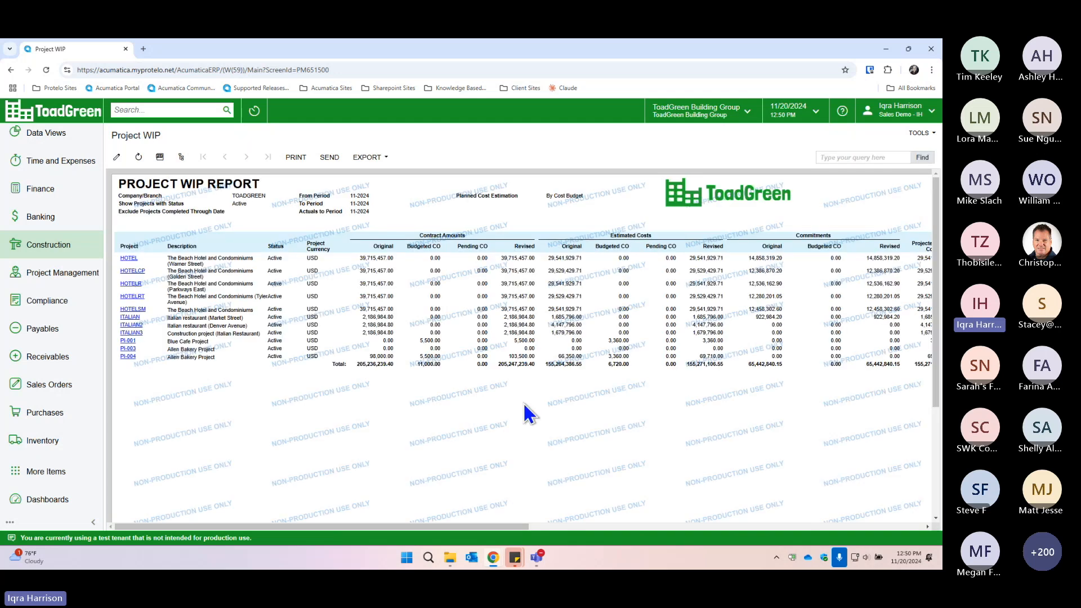
Step: Examine the WIP report's contract amounts, estimated costs, commitments, actuals and forecast columns for PI-004 at a larger zoom
mouse_move(520, 527)
left_mouse_down()
mouse_move(671, 521)
mouse_move(514, 547)
left_mouse_up()
key("ctrl+plus")
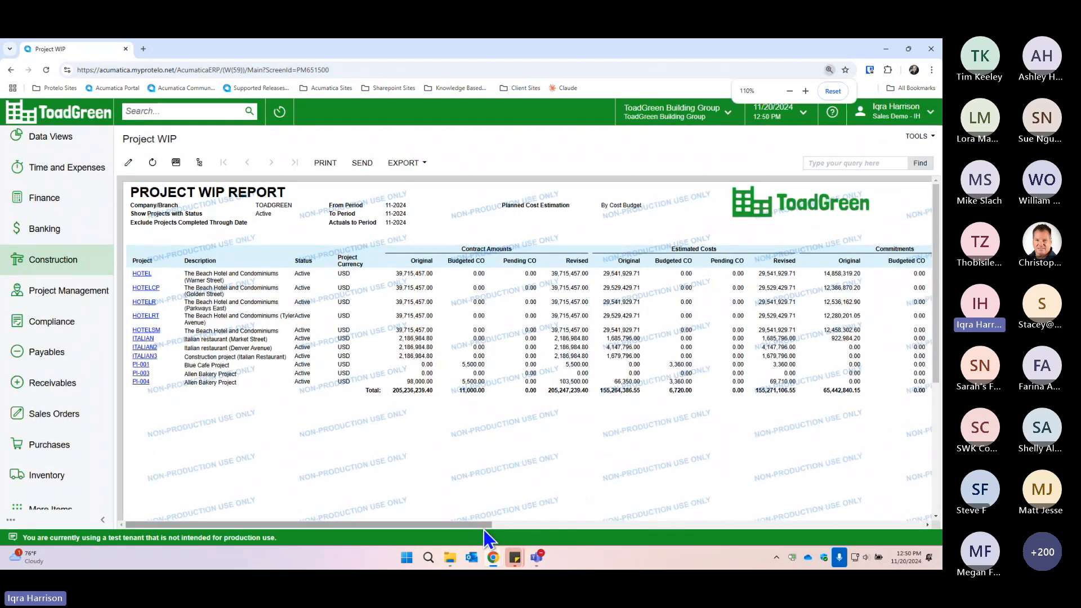
left_click_drag(487, 524, 488, 525)
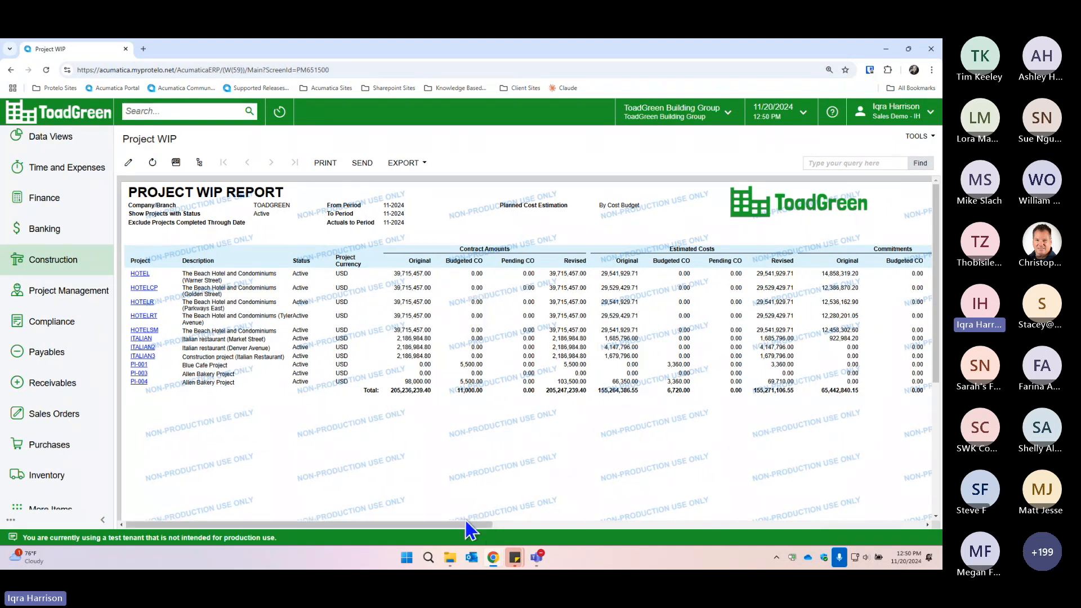
left_click_drag(474, 523, 706, 513)
left_click_drag(613, 526, 683, 535)
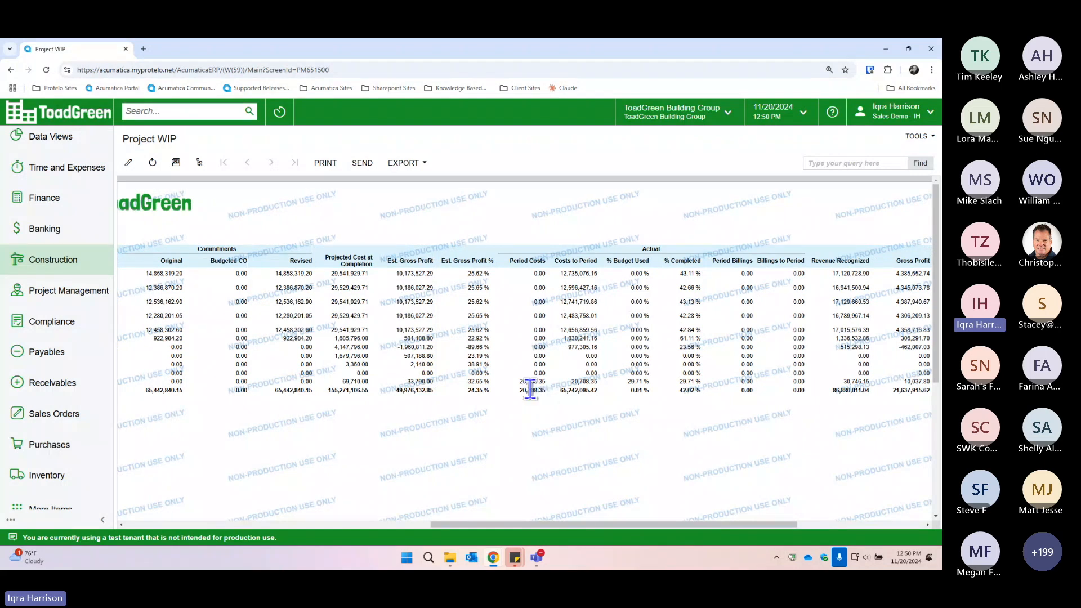
left_click_drag(587, 526, 692, 535)
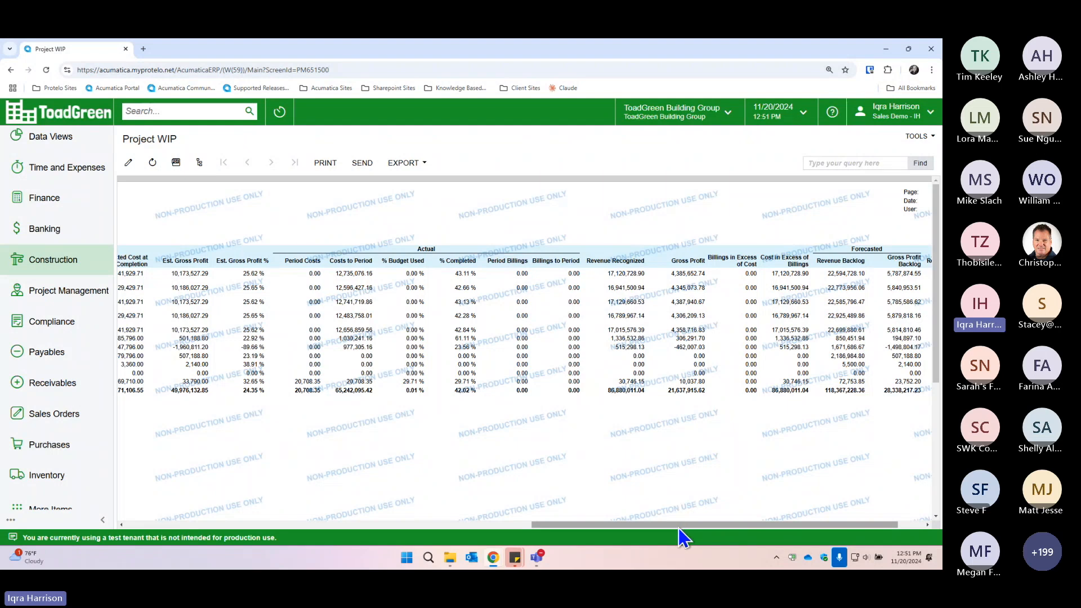
left_click_drag(685, 528, 588, 534)
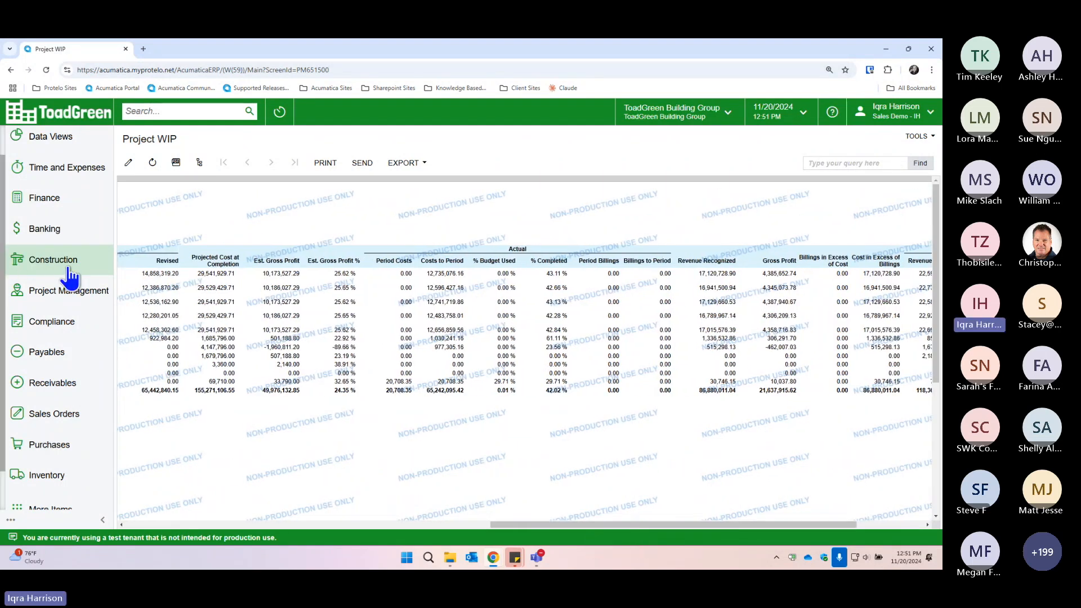
key("ctrl+minus")
left_click(65, 248)
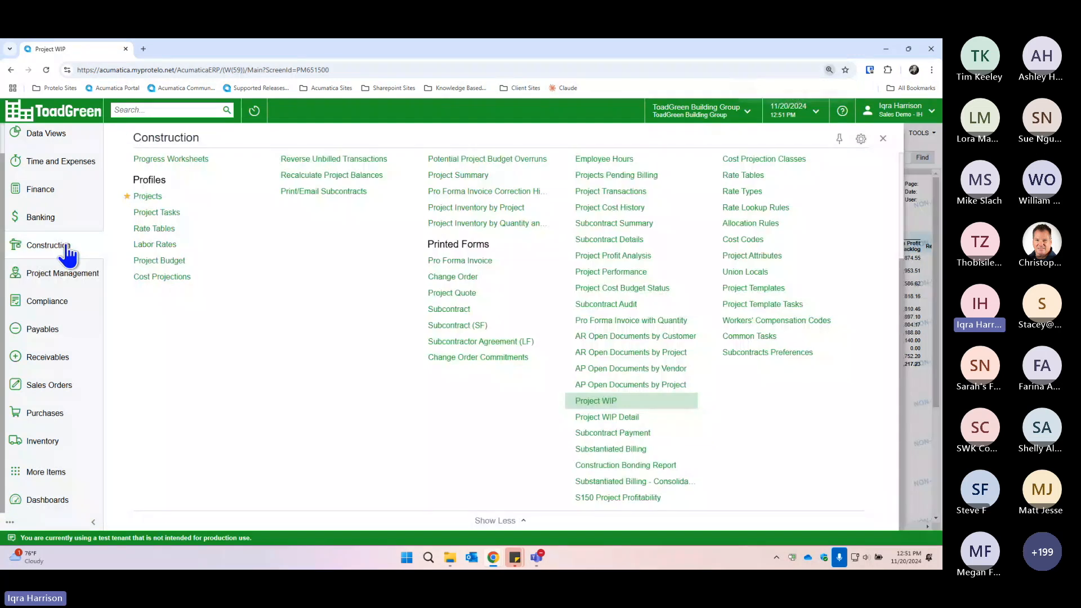
scroll(214, 276, "up", 3)
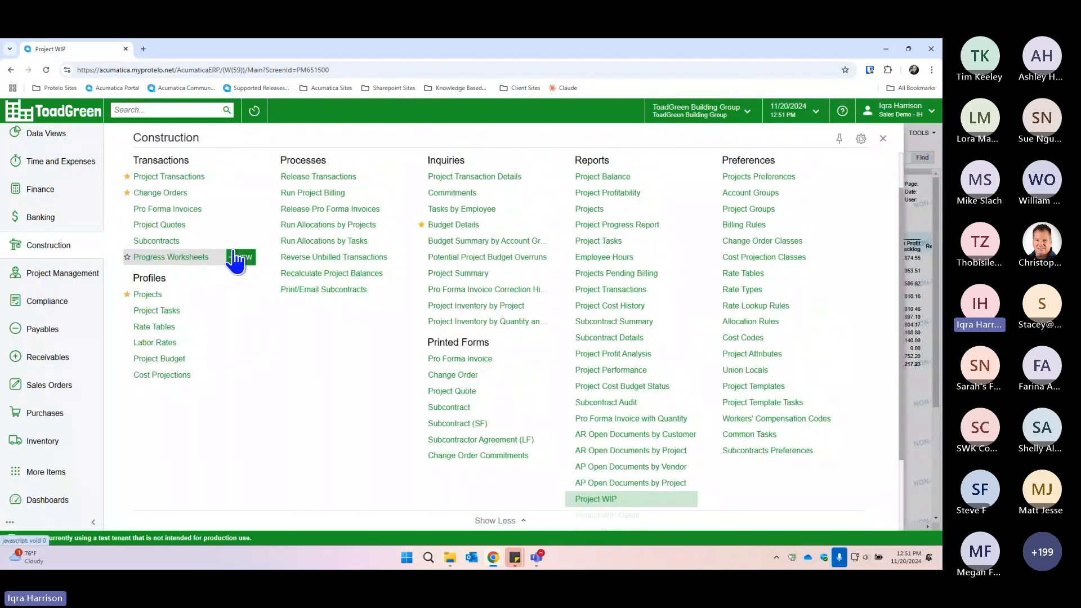
left_click(61, 135)
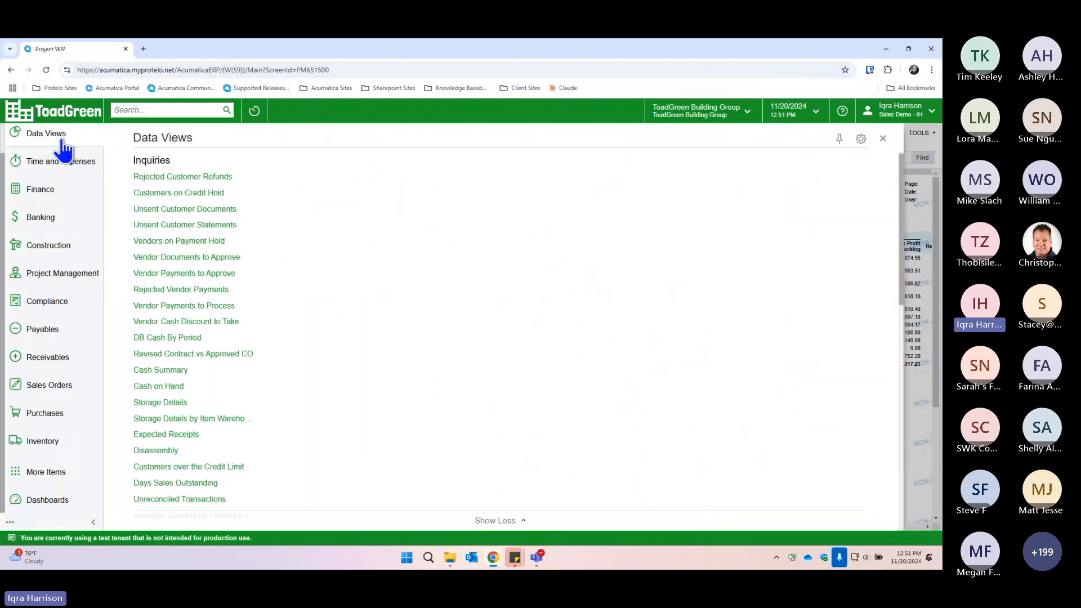
scroll(214, 316, "down", 5)
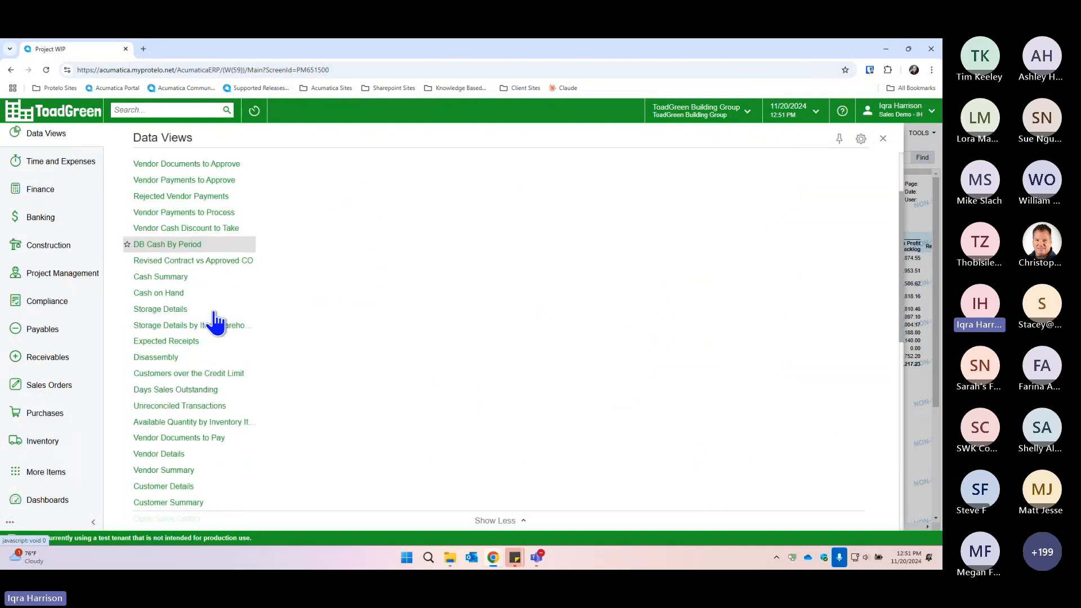
scroll(71, 186, "up", 1)
left_click(70, 148)
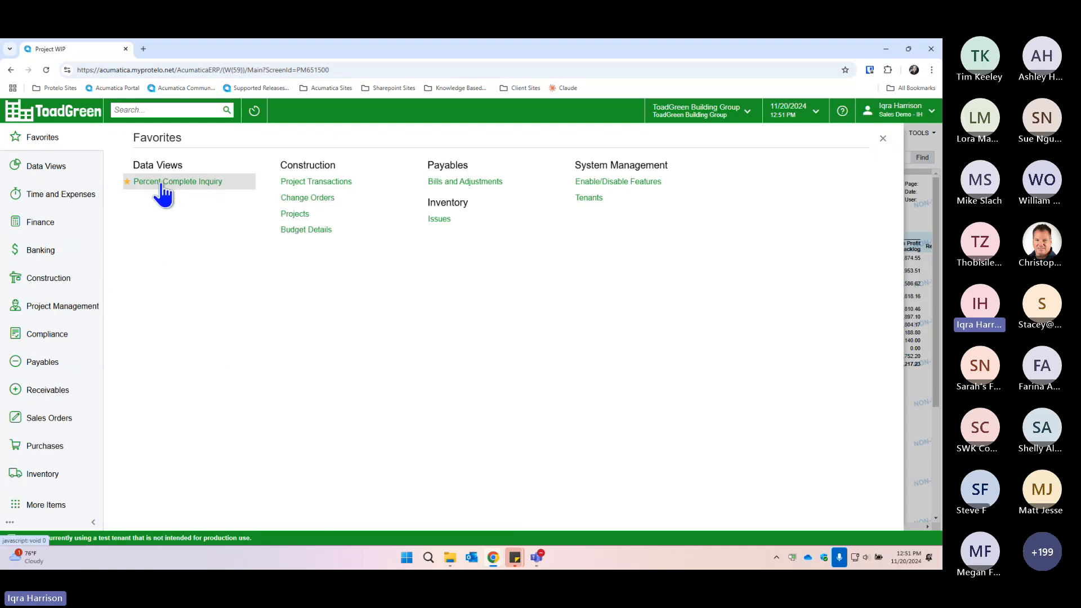
left_click(883, 139)
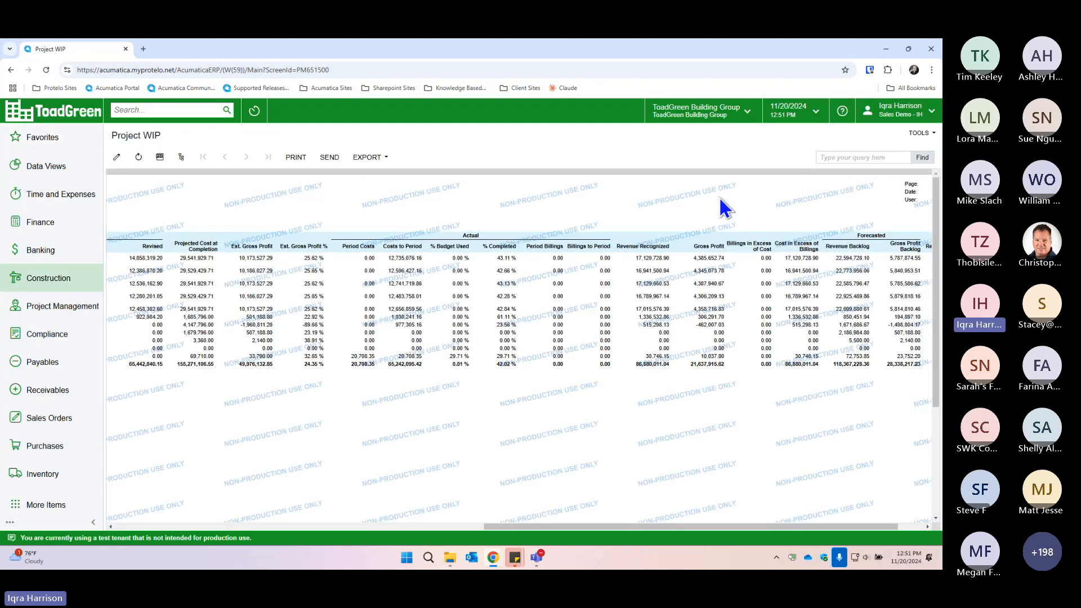
Step: Open project PI-004 from the Projects list, enable Track Production Data in its project properties and save it
left_click(78, 288)
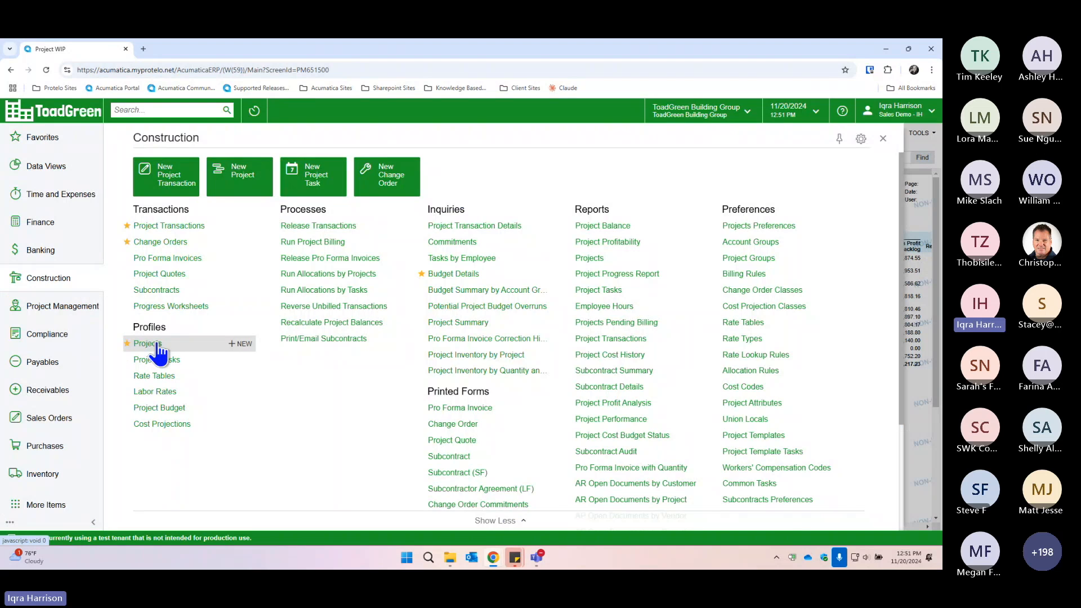
left_click(148, 343)
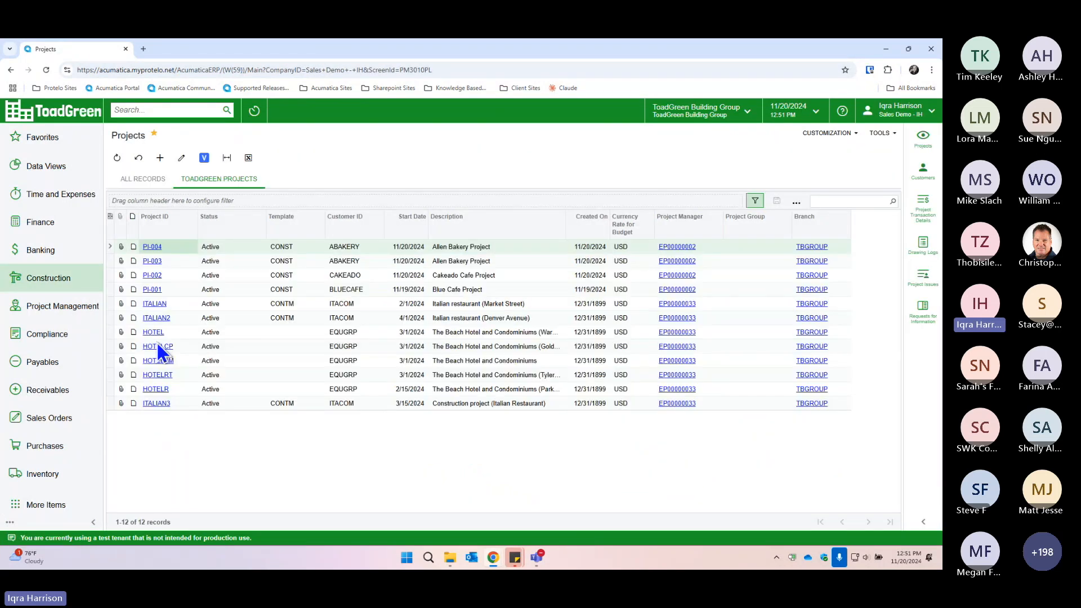
left_click(159, 256)
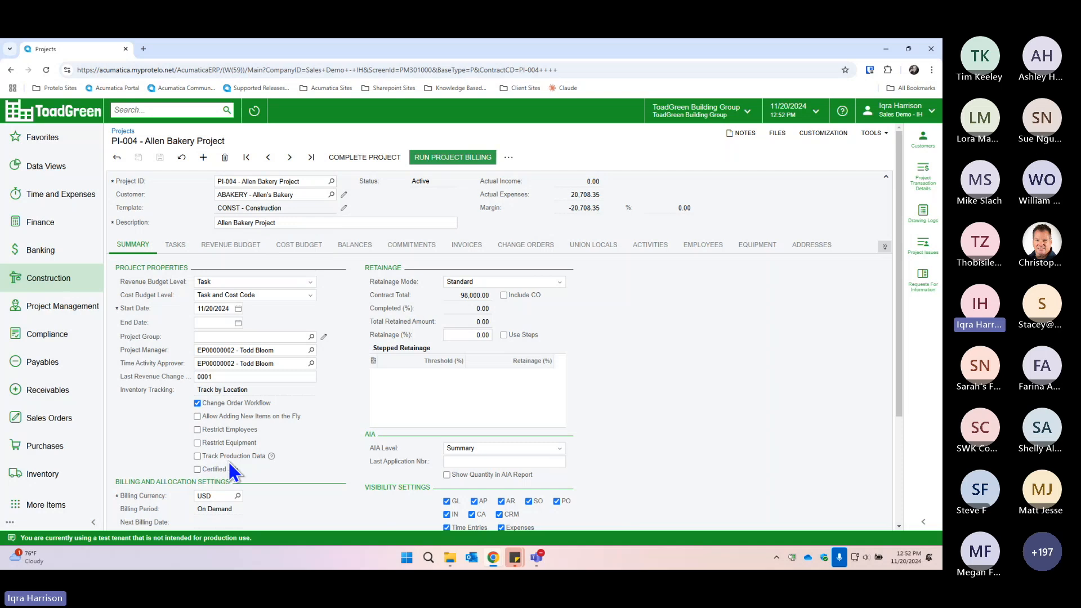
left_click(197, 456)
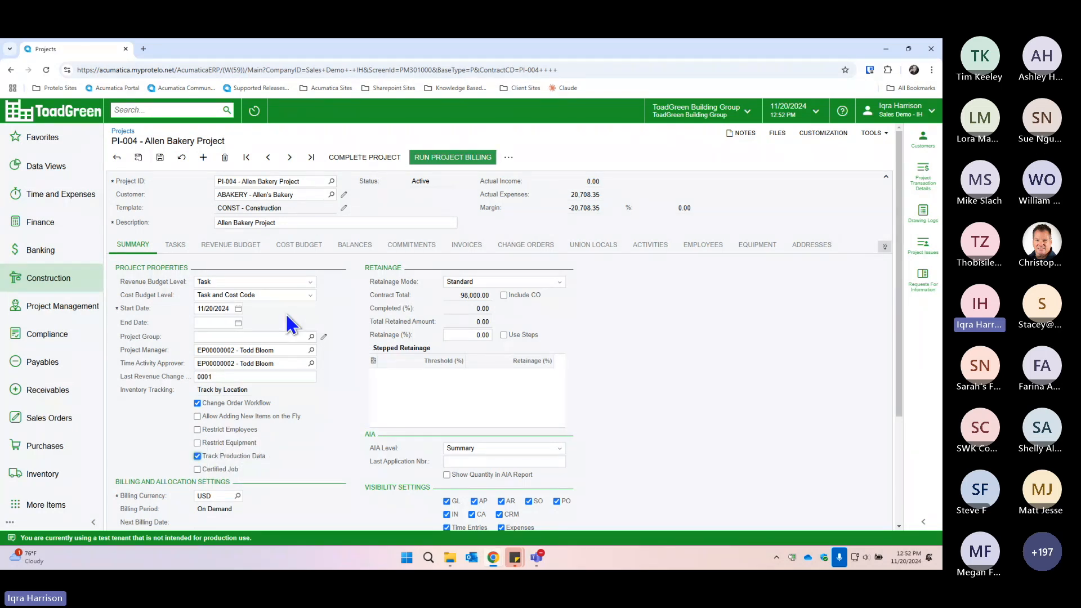
left_click(161, 158)
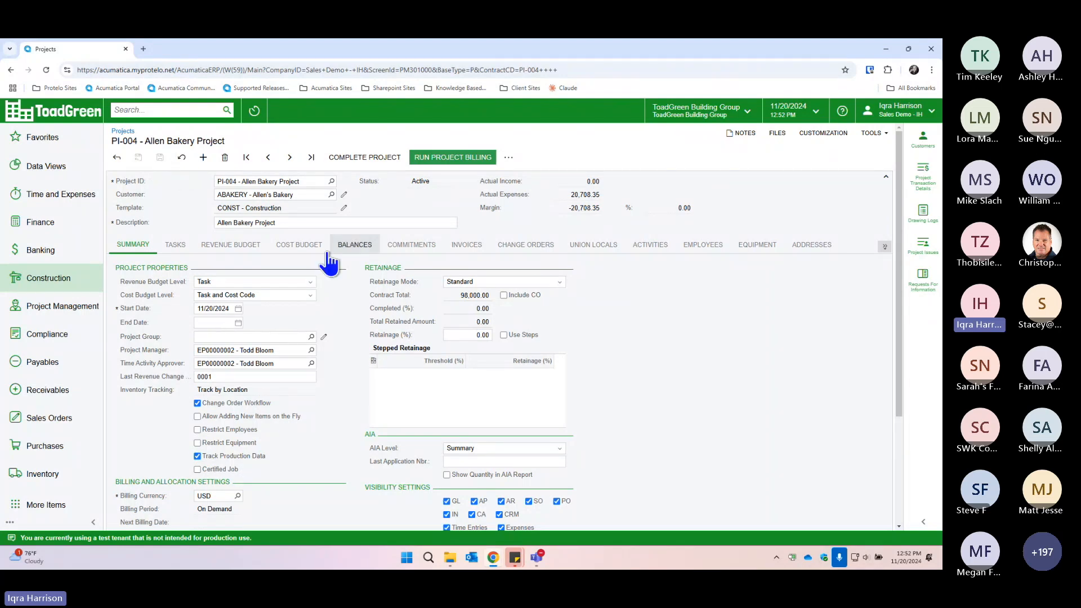
Step: In the cost budget, set percentage of completion to 25 on the PIECE line, 45 on the 15,000.00 line and 100 on the first line, and save
left_click(299, 245)
left_click_drag(341, 508, 665, 536)
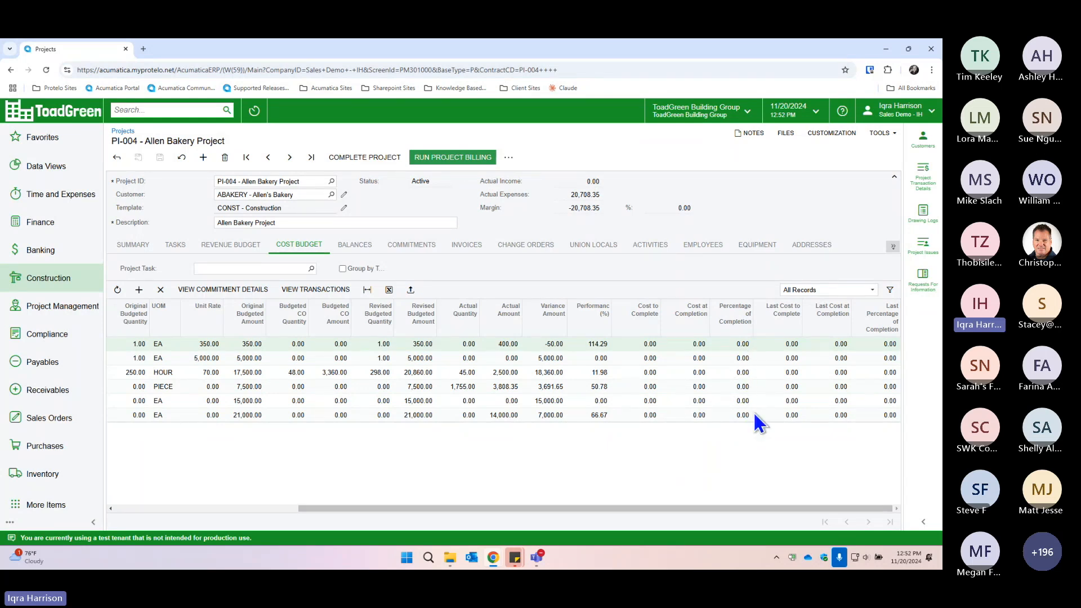
left_click(736, 387)
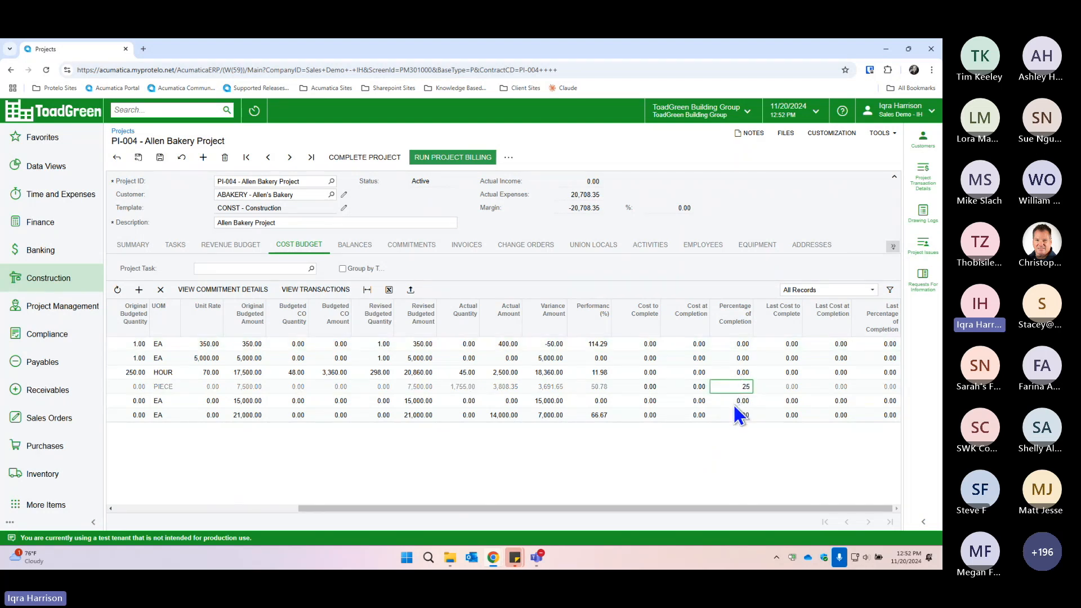
left_click(737, 401)
type("45")
left_click(742, 344)
type("100")
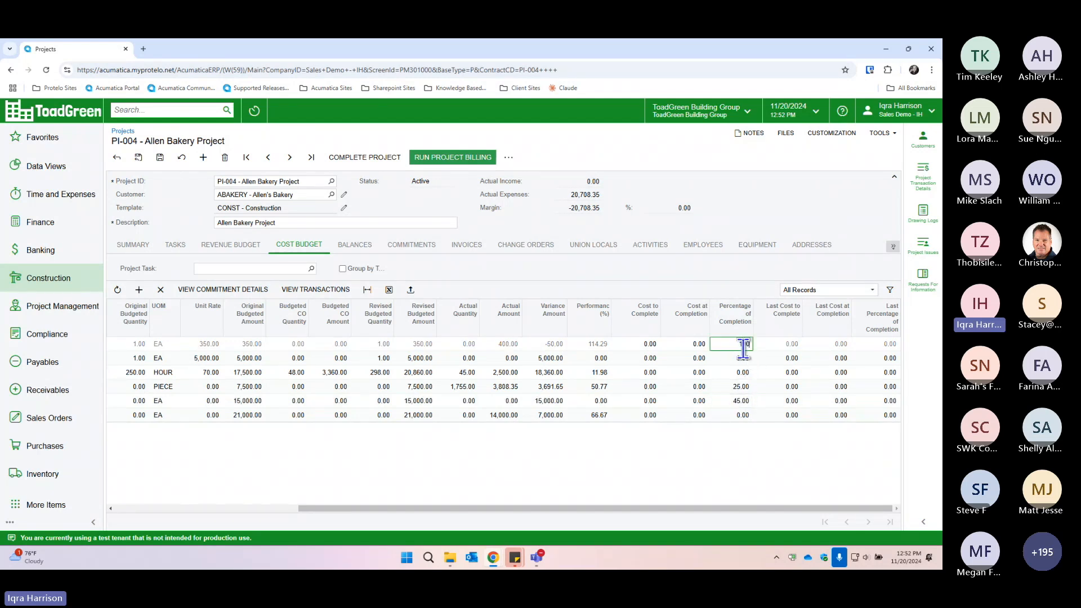
left_click(161, 158)
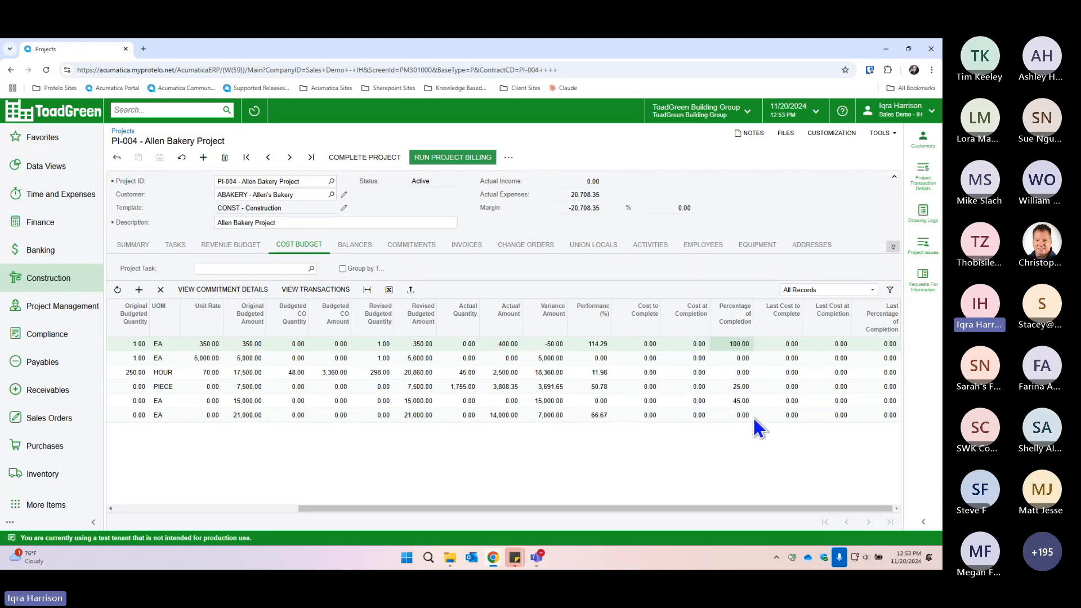
Step: Open the Percent Complete Inquiry from the favorites and select project PI-004 to view its completion data
left_click(90, 142)
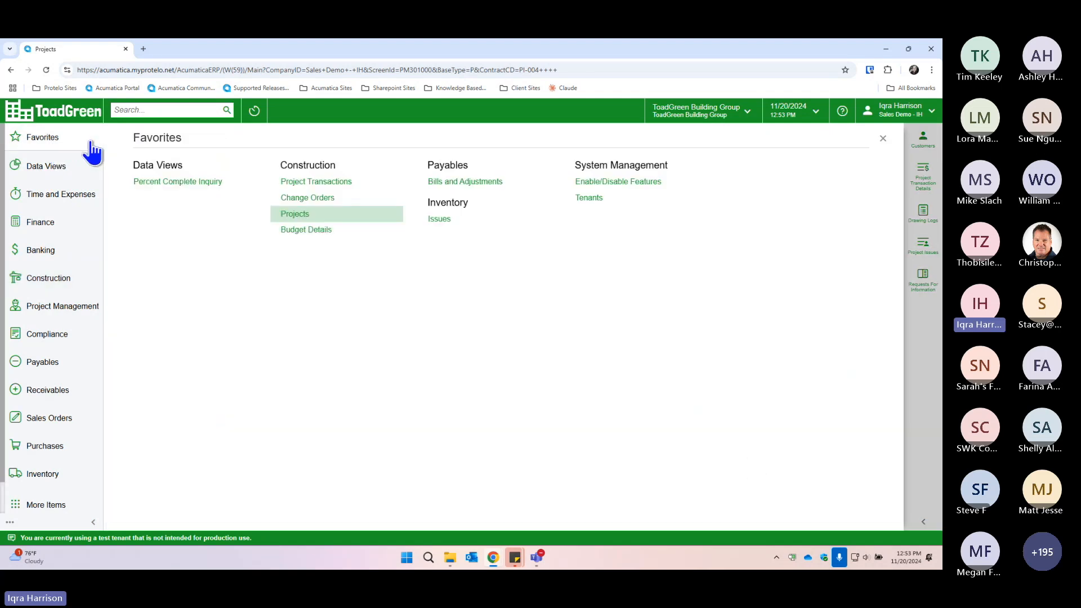
left_click(172, 182)
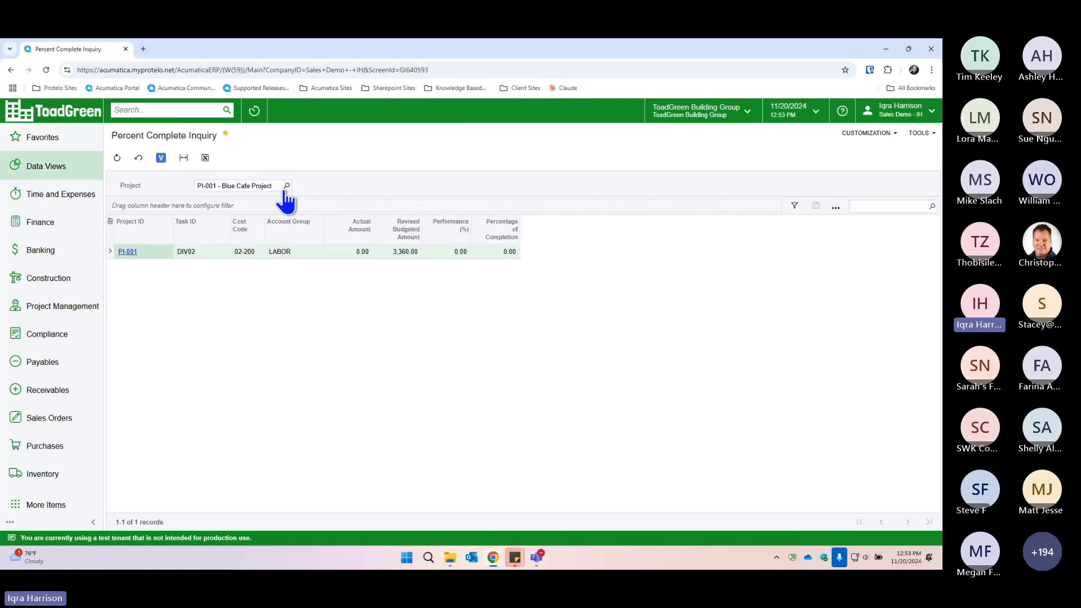
left_click(286, 186)
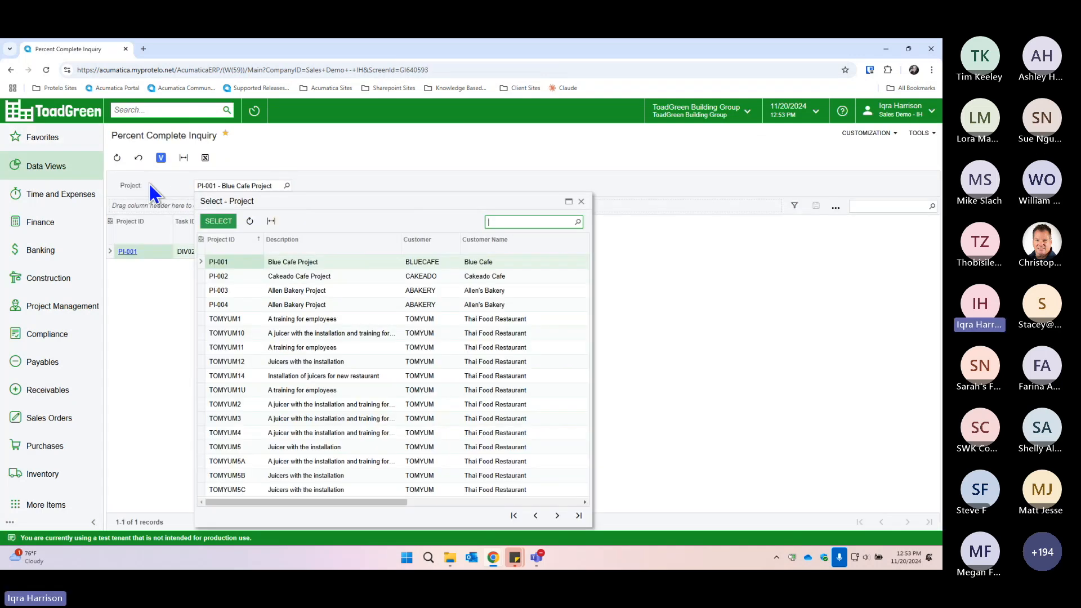
left_click(225, 304)
left_click(218, 221)
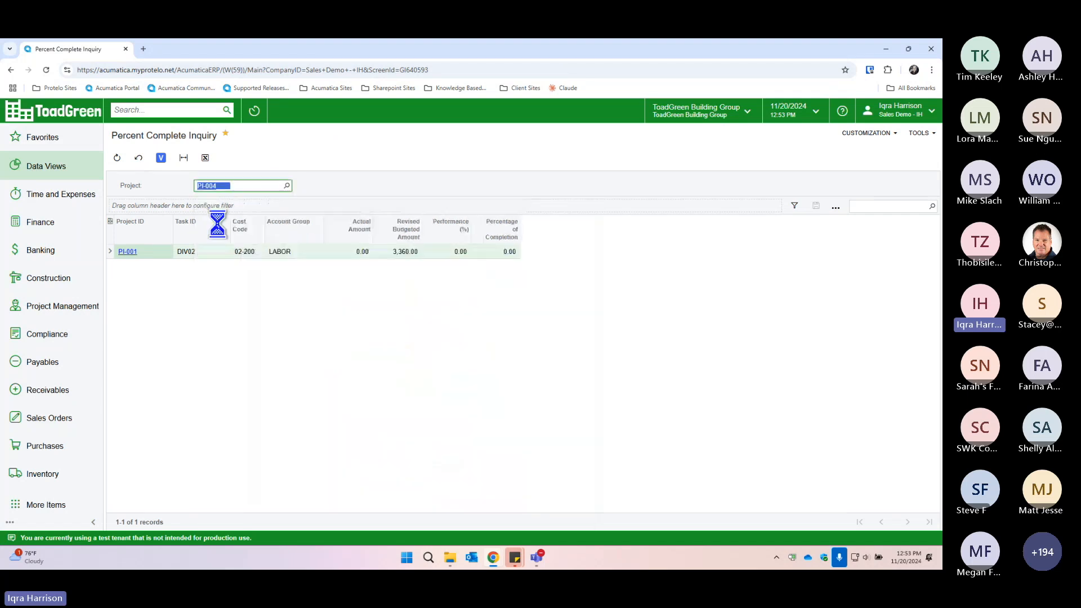